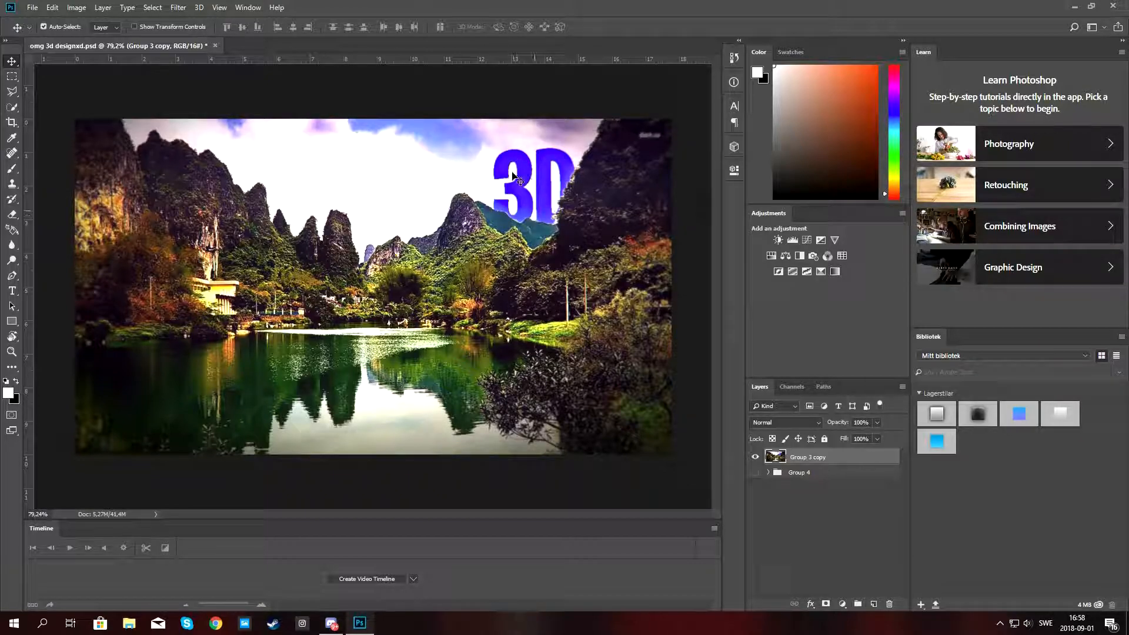
Create a new 1280 x 720 px document from the recent custom preset.
mouse_move(566, 228)
left_mouse_down()
mouse_move(573, 252)
mouse_move(556, 199)
mouse_move(553, 215)
left_mouse_up()
key("ctrl+n")
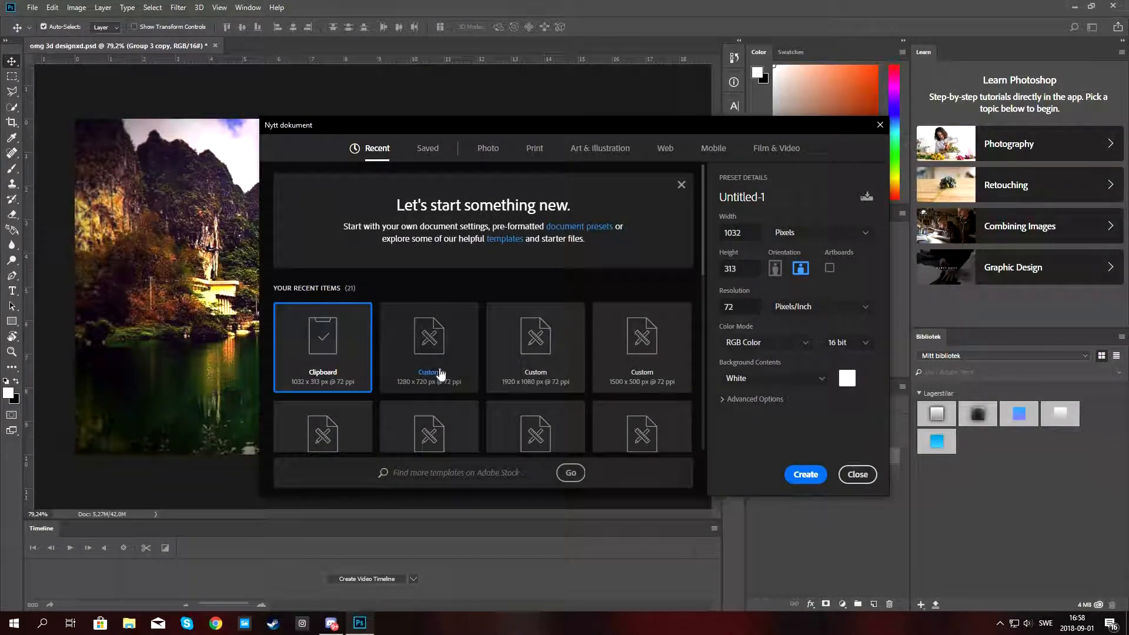
left_click(441, 374)
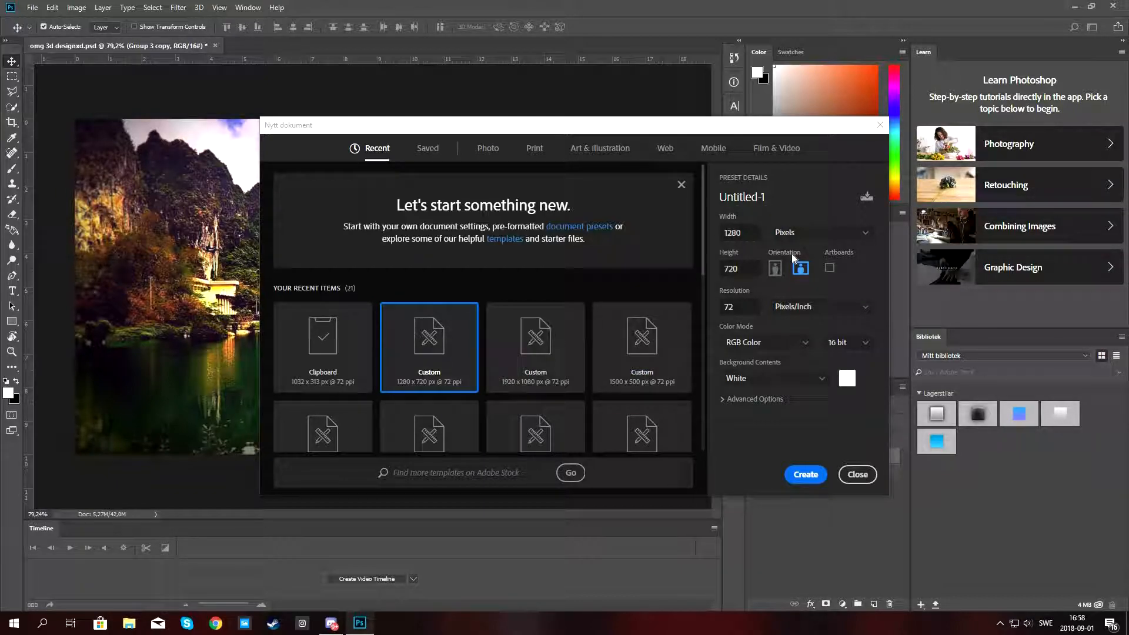
left_click(801, 475)
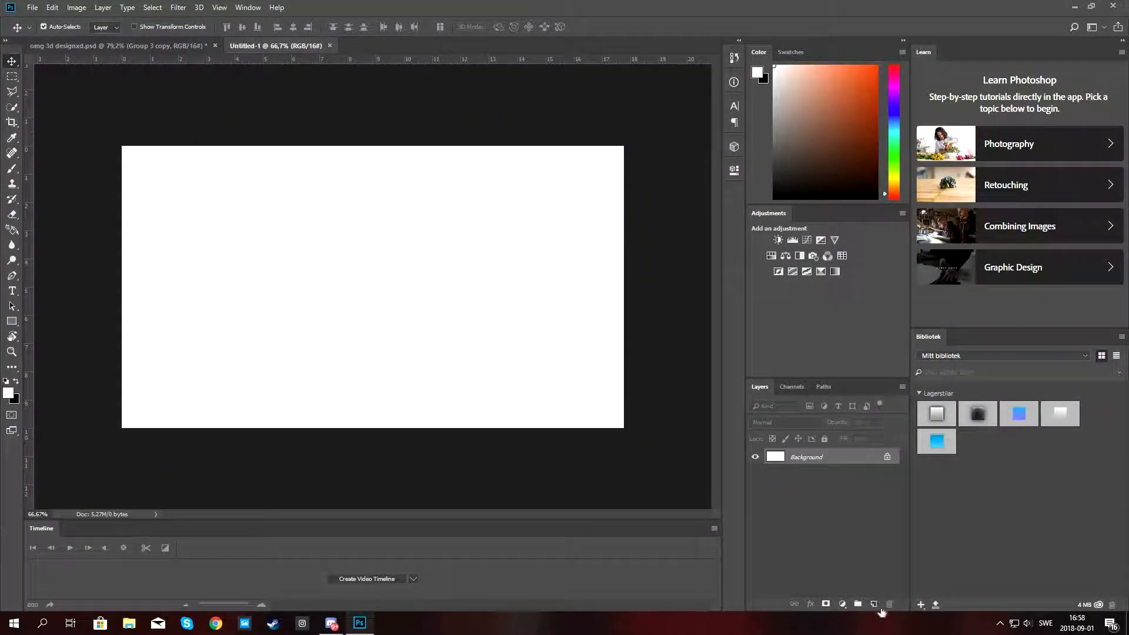
Add a new empty layer and delete the white background layer.
left_click(873, 604)
left_click(826, 476)
key("Delete")
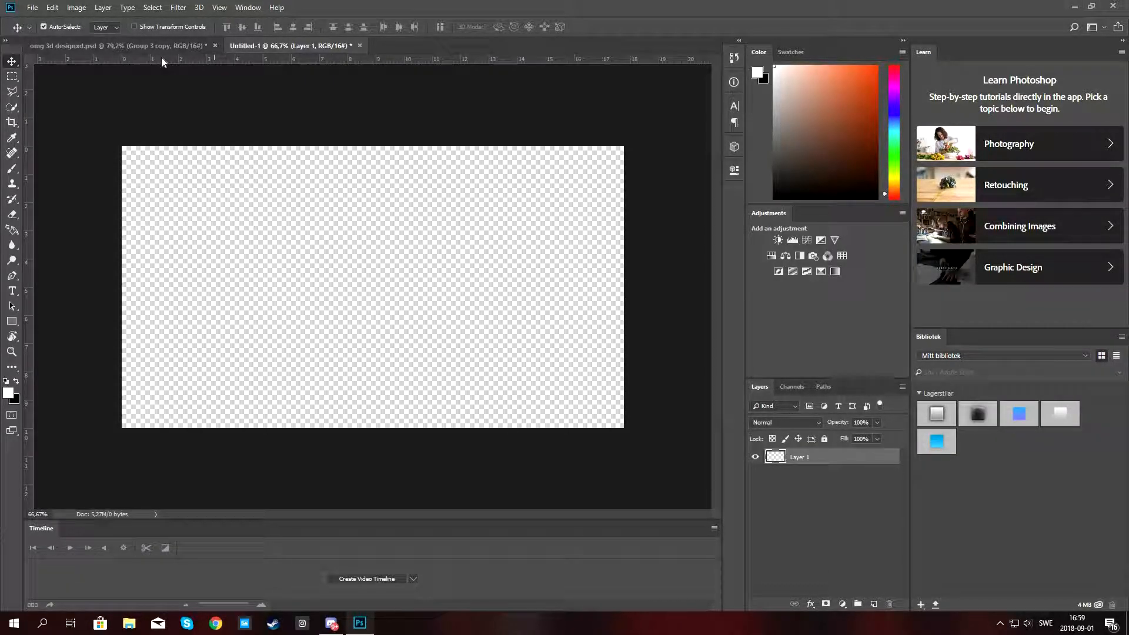
Switch to the reference document, inspect its 3D text layer, and return to the new document.
left_click(174, 48)
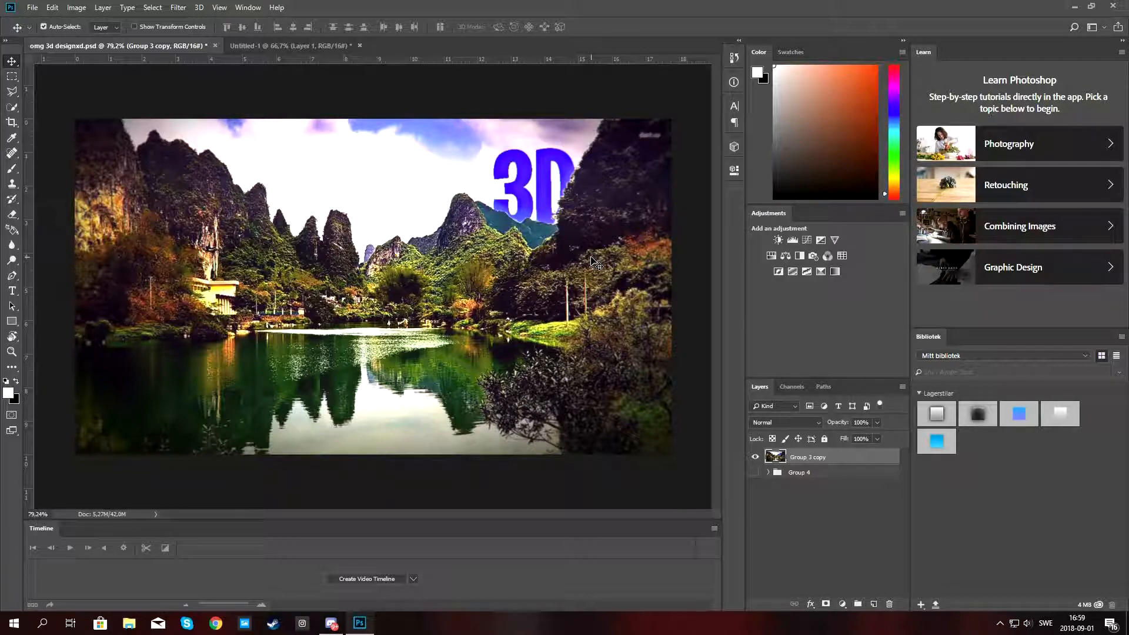
right_click(568, 217)
left_click(531, 89)
left_click(304, 46)
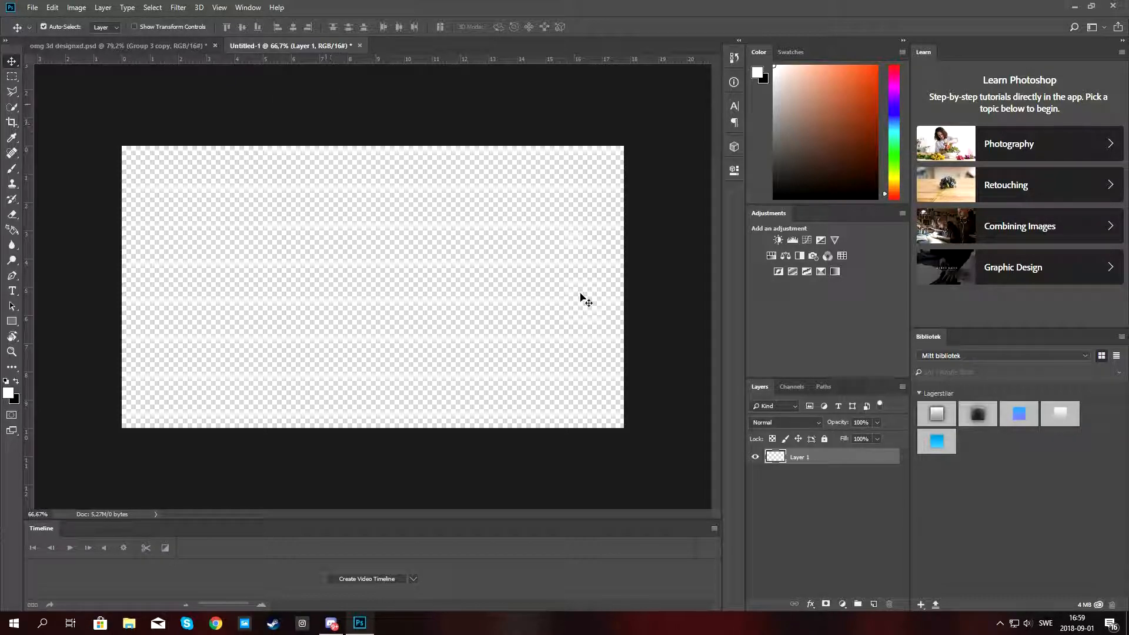
Type the text 3D in Burbank Big Condensed Bold at 300 pt and move it to the canvas centre.
left_click(52, 204)
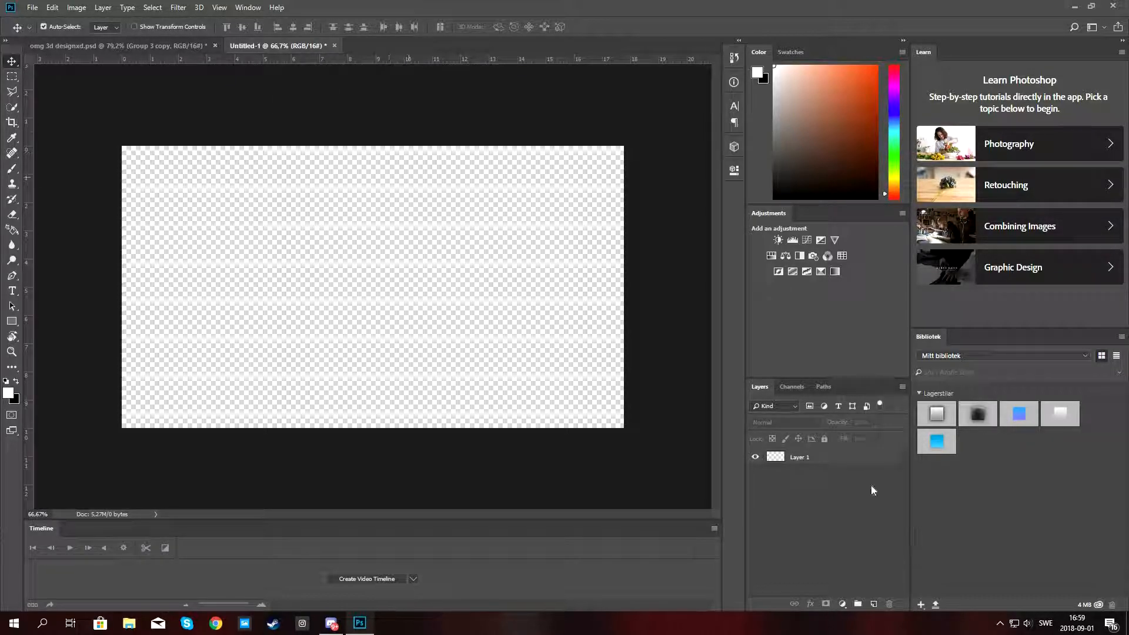
left_click(805, 458)
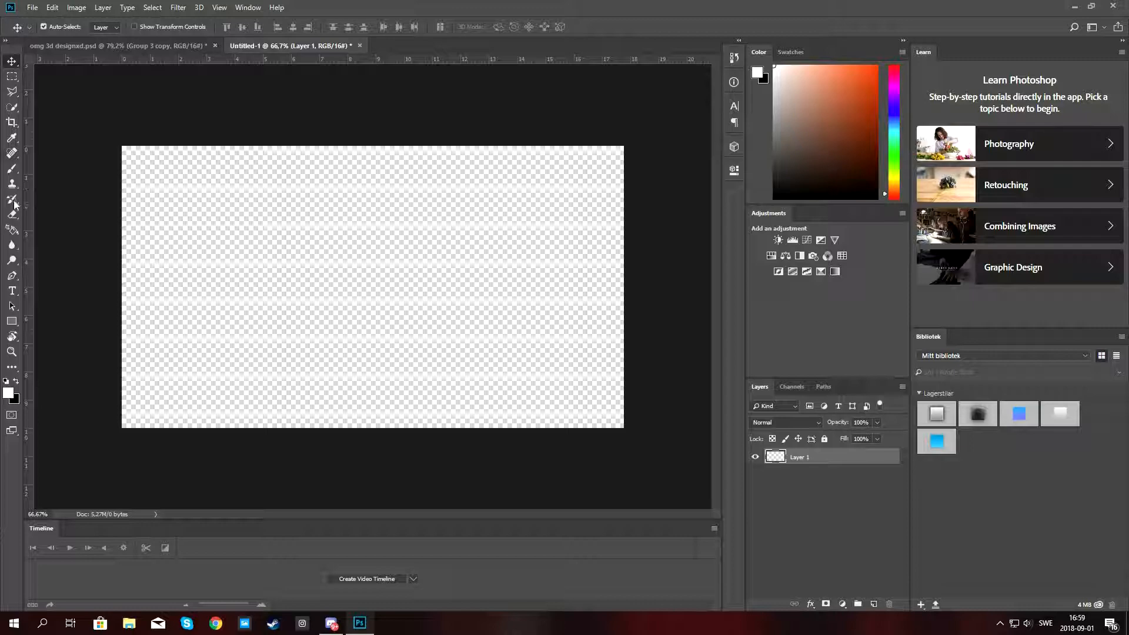
left_click(13, 291)
left_click(354, 289)
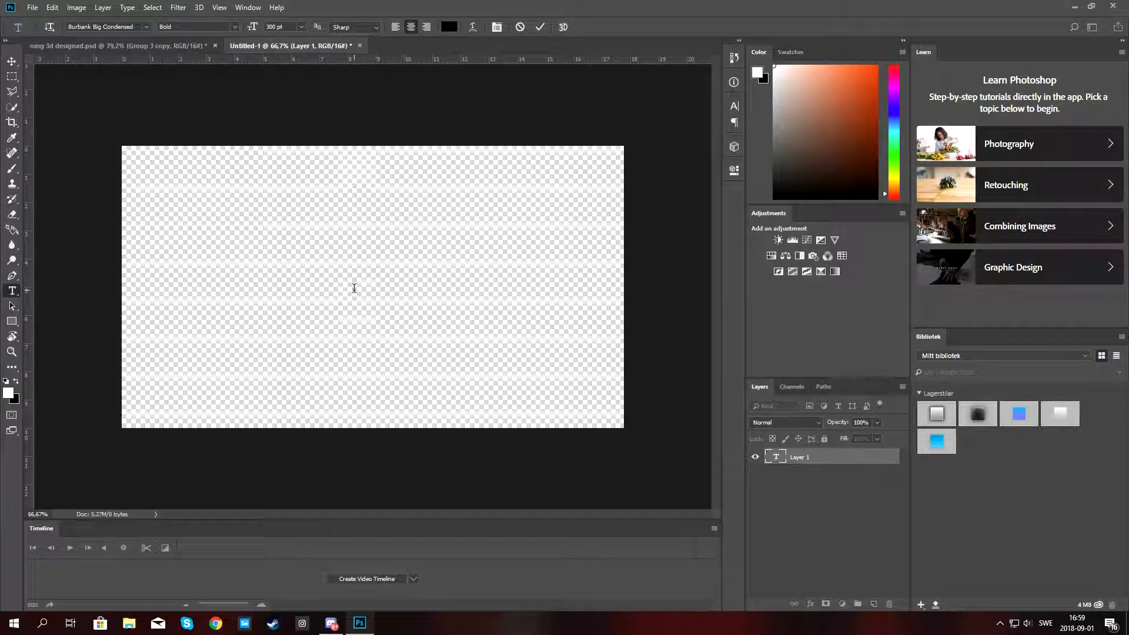
type("3d")
key("BackSpace")
type("D")
left_click(11, 61)
left_click_drag(344, 259, 395, 300)
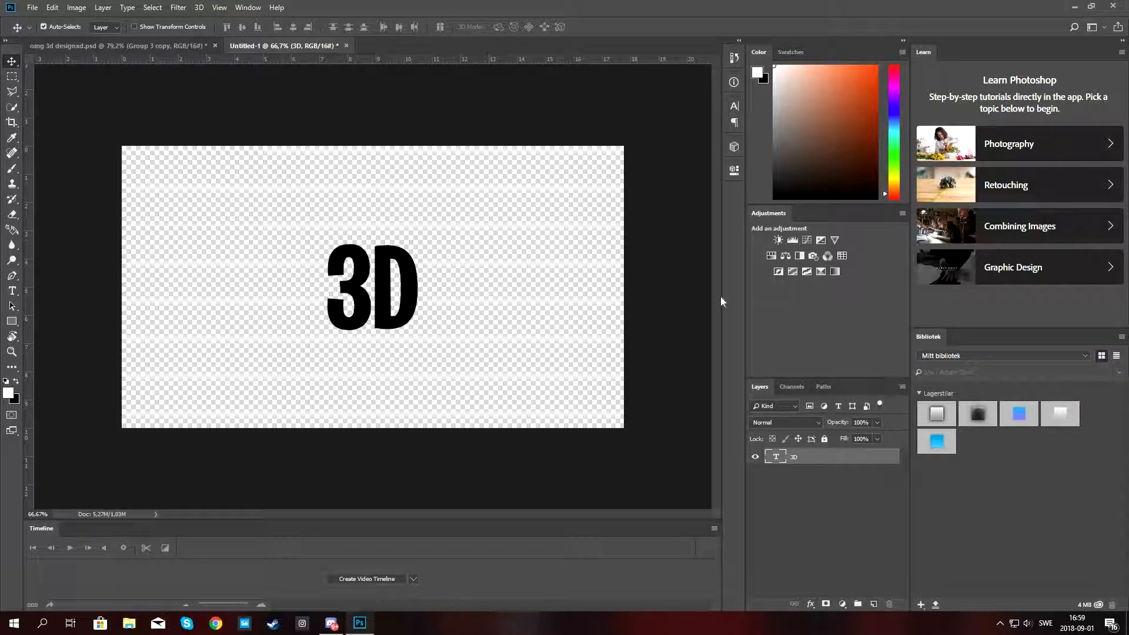
Create a 3D extrusion from the text layer and switch to the 3D workspace.
left_click(196, 8)
mouse_move(198, 8)
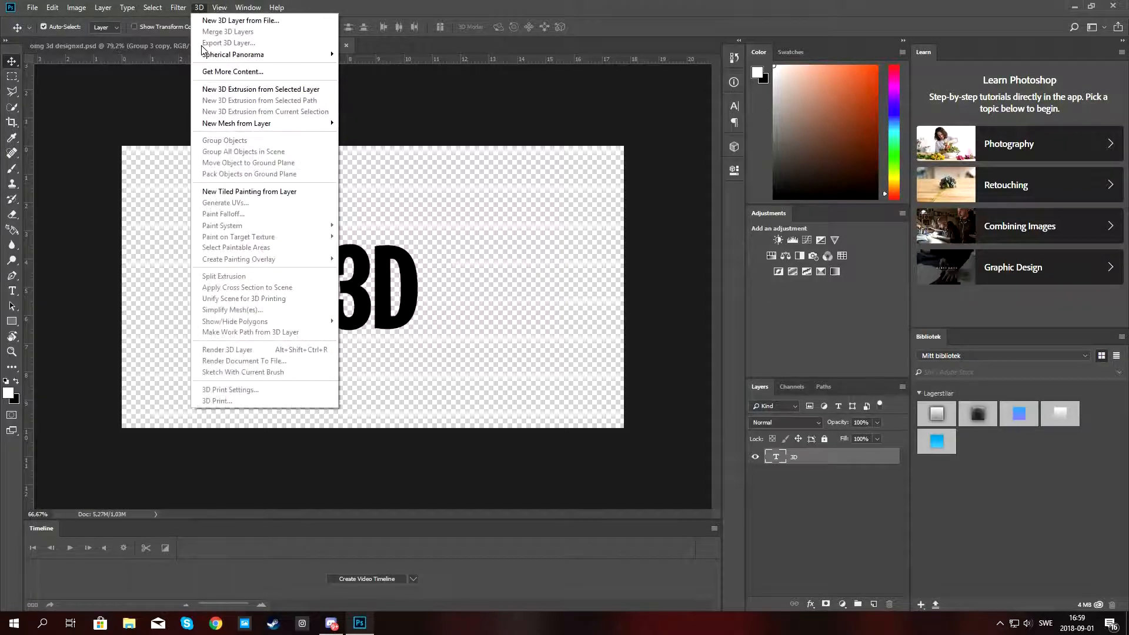
left_click(227, 89)
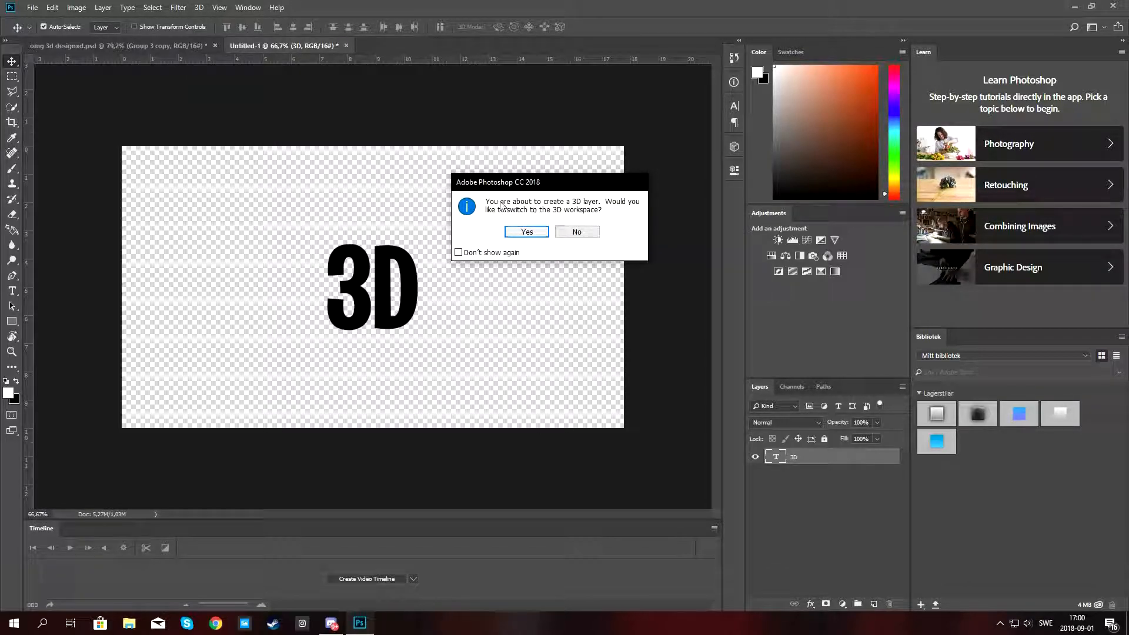
left_click(525, 232)
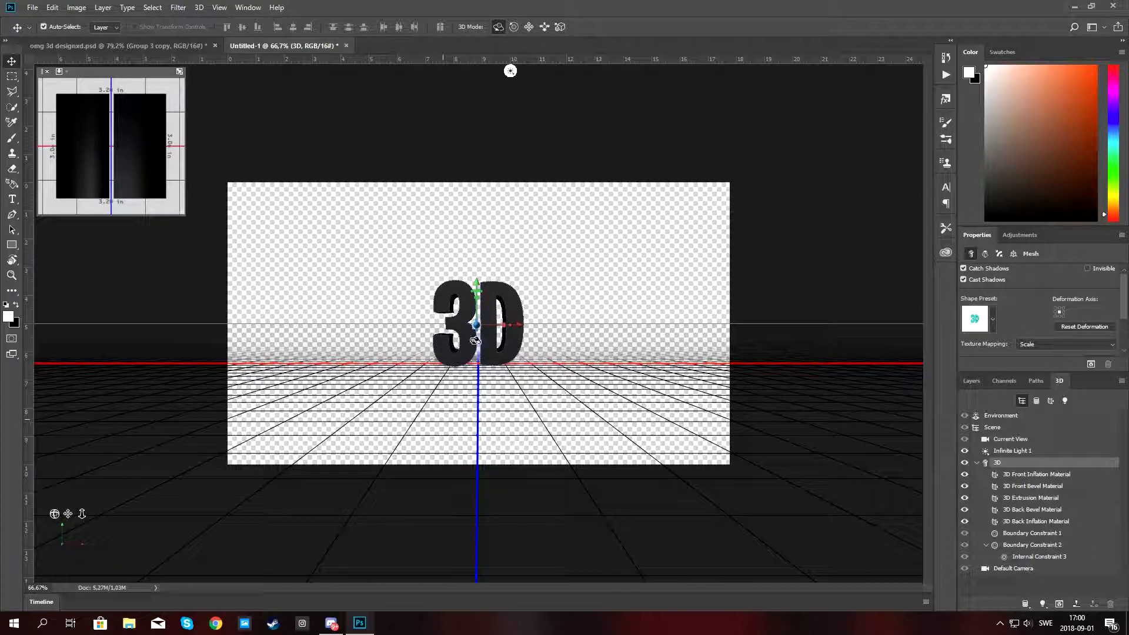
Rotate the 3D text and undo the rotation.
left_click_drag(113, 175, 206, 225)
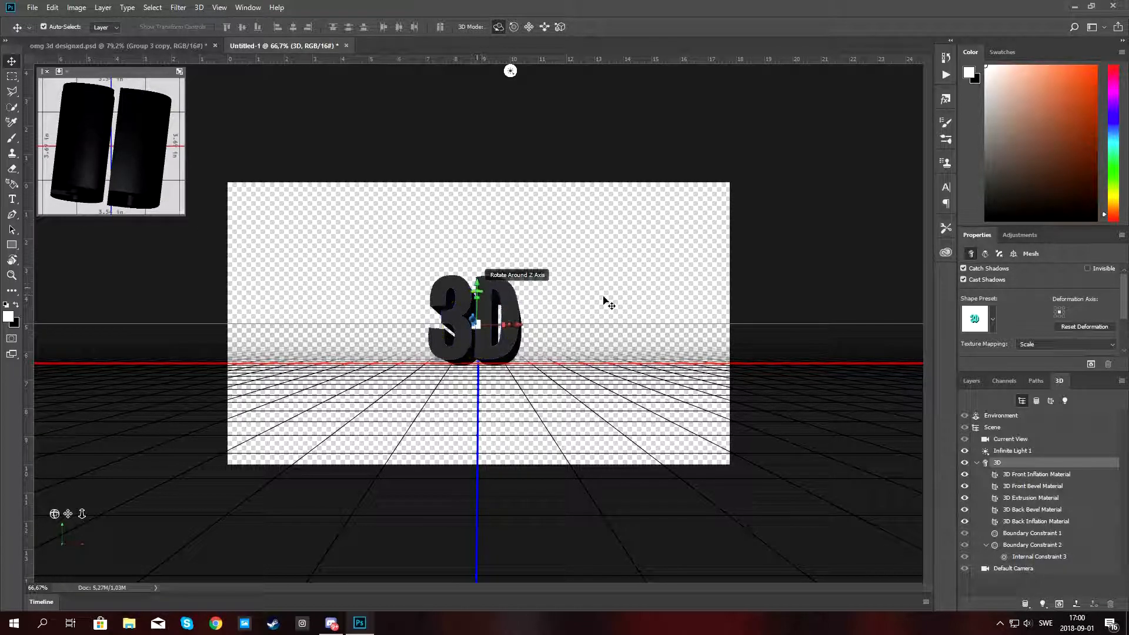
key("ctrl+z")
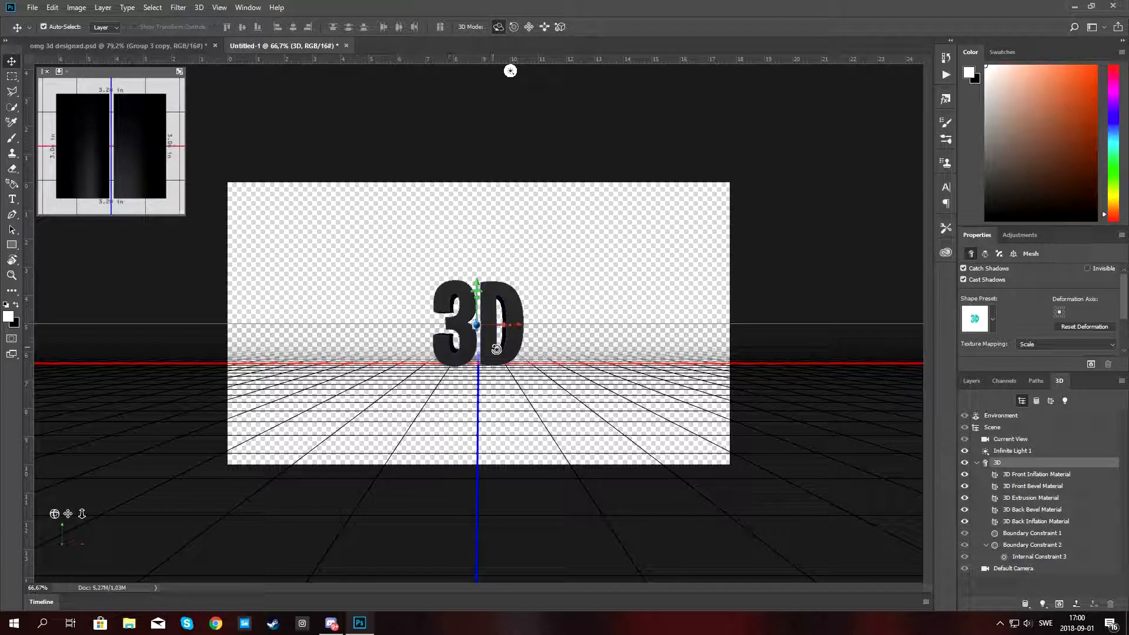
Select the current view camera and zoom it in so the 3D text fills most of the canvas.
scroll(497, 349, "up", 3)
scroll(466, 341, "up", 1)
scroll(466, 341, "down", 3)
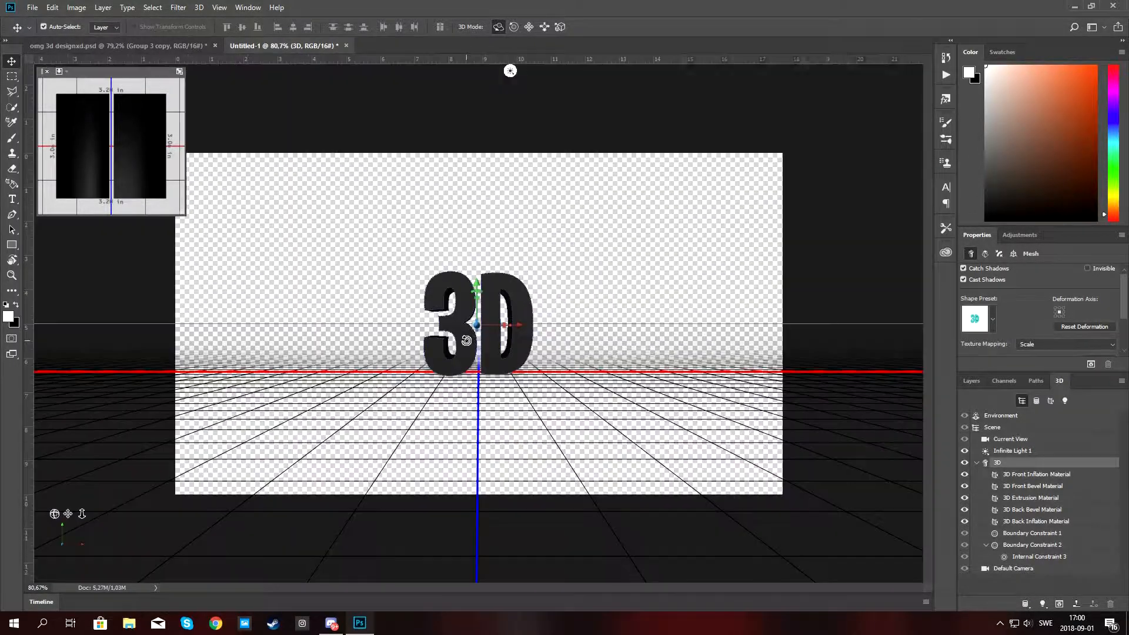
scroll(466, 340, "up", 1)
scroll(466, 340, "up", 2)
scroll(466, 341, "down", 2)
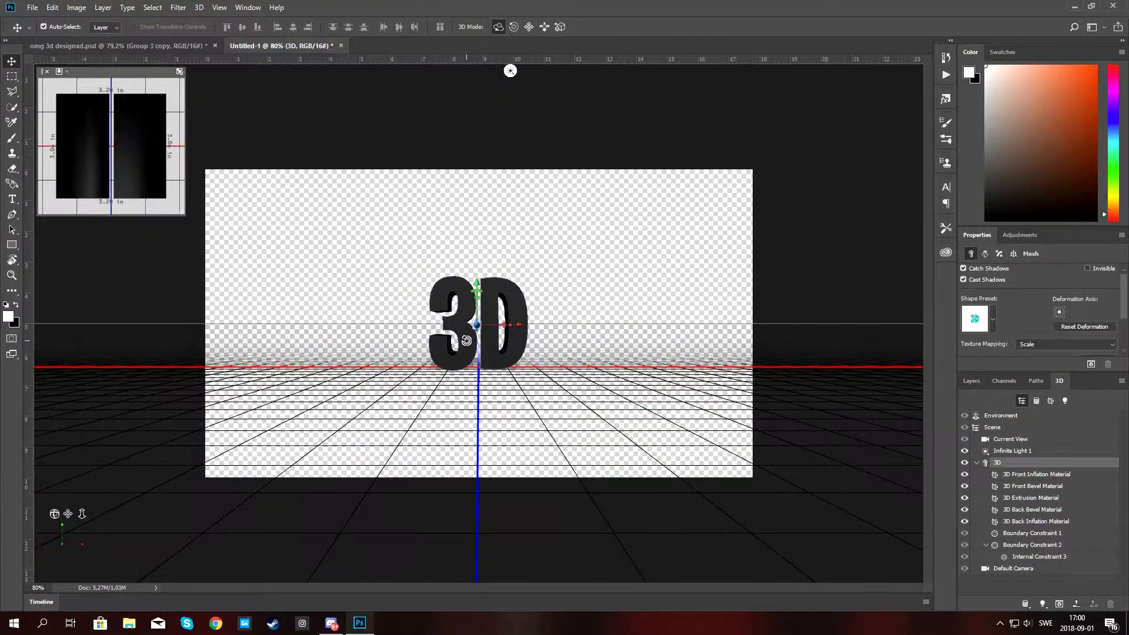
scroll(466, 340, "up", 1)
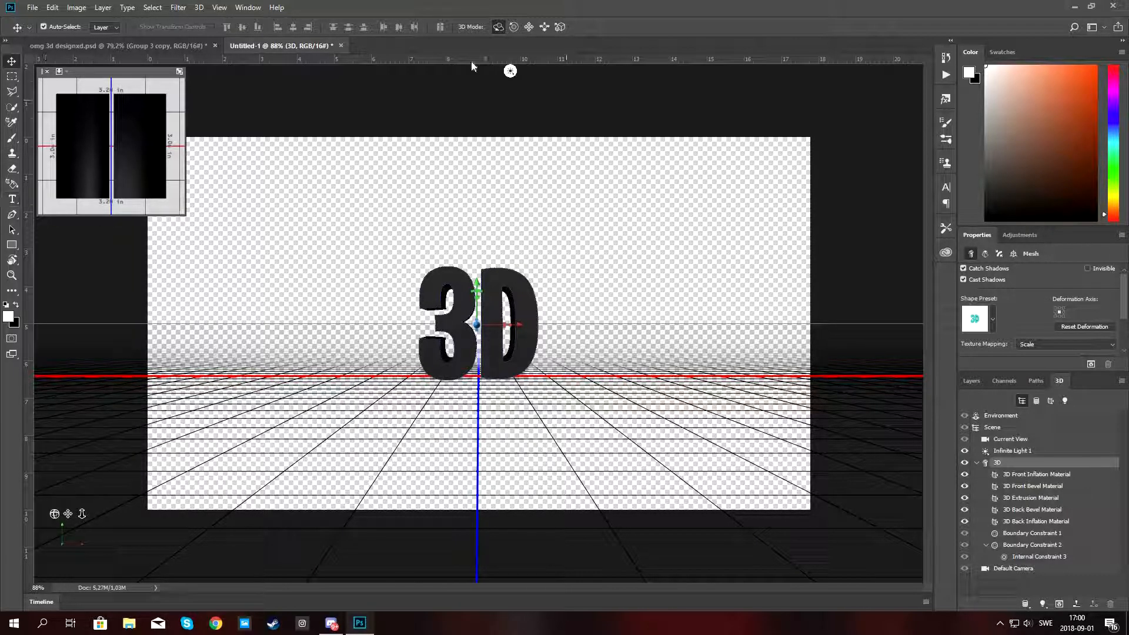
left_click(1011, 439)
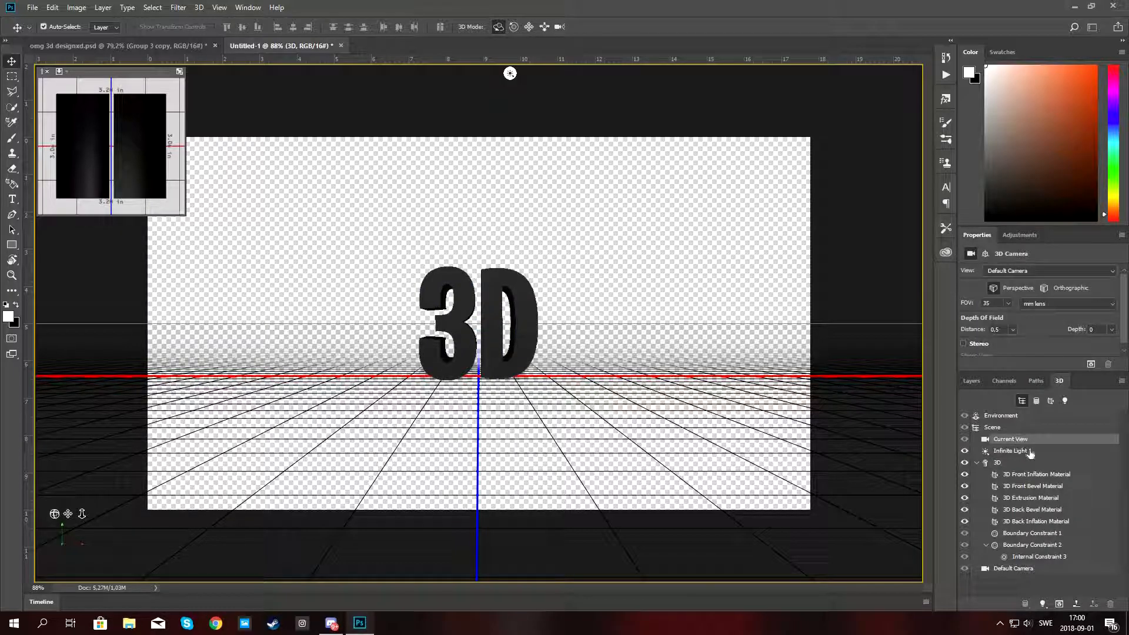
left_click(544, 27)
left_click_drag(484, 262, 469, 306)
key("ctrl+z")
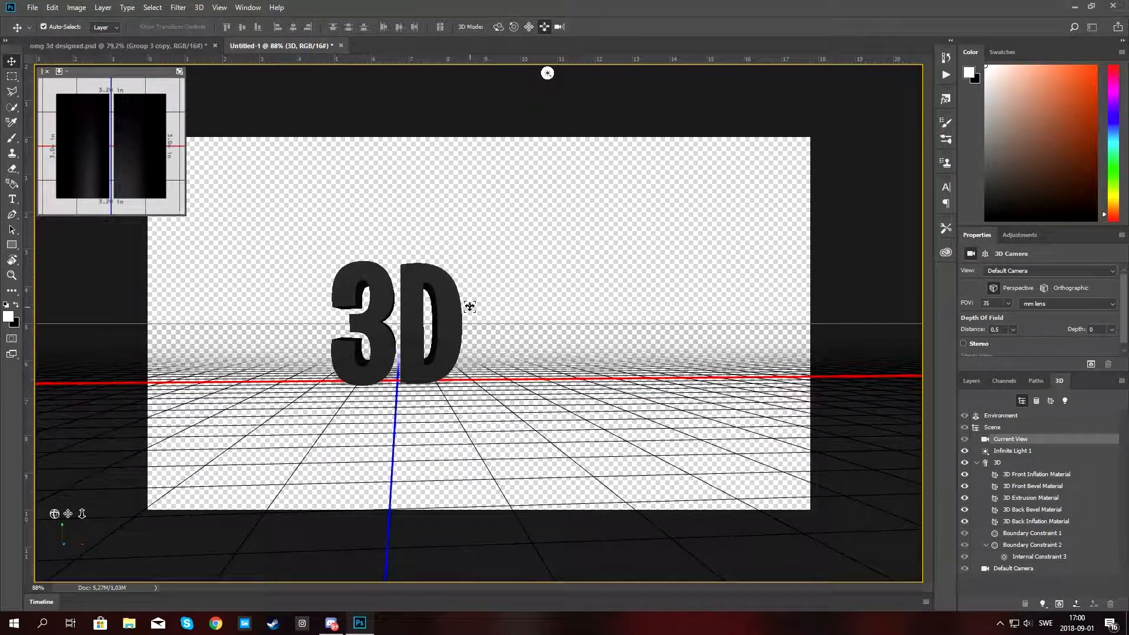
left_click(559, 27)
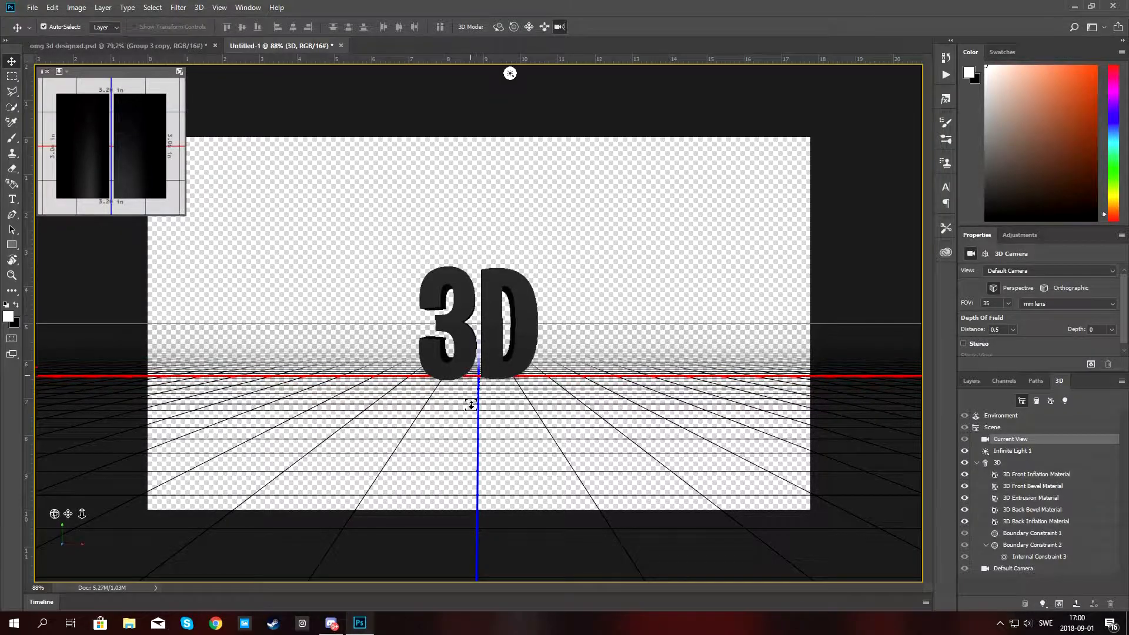
left_click_drag(471, 405, 456, 68)
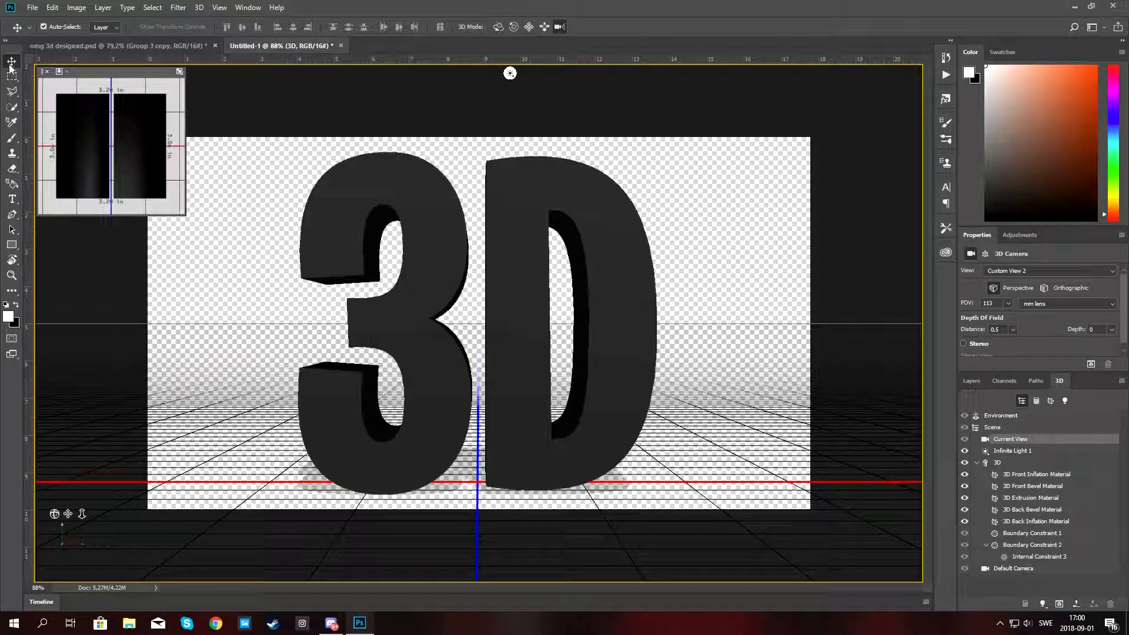
Apply a blue preset material to the text's front inflation material.
left_click(1030, 475)
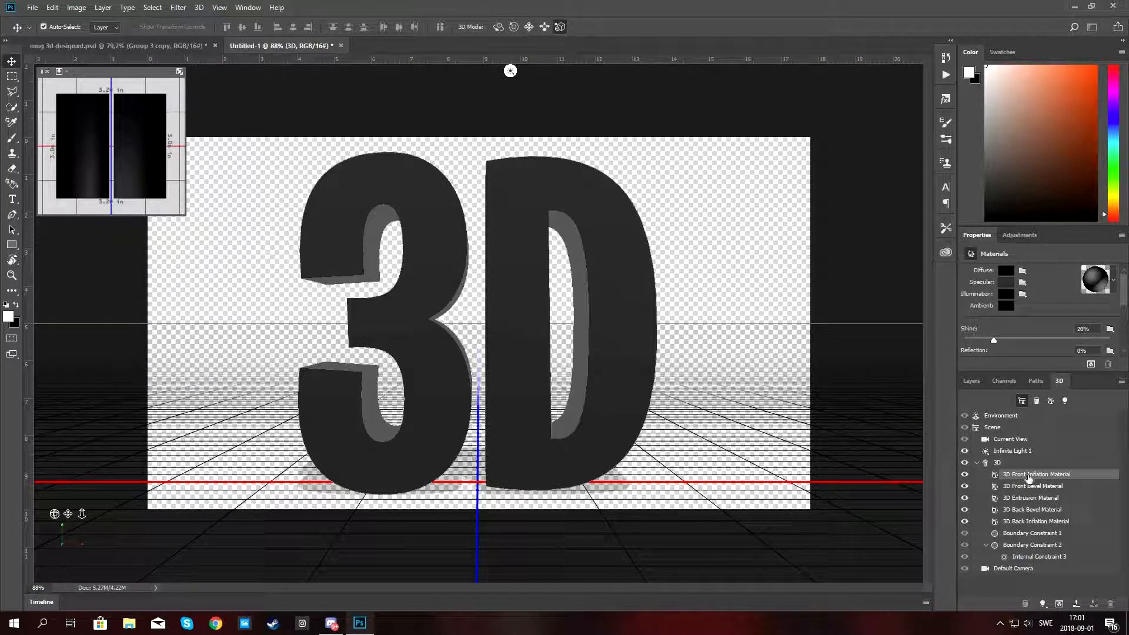
left_click(994, 463)
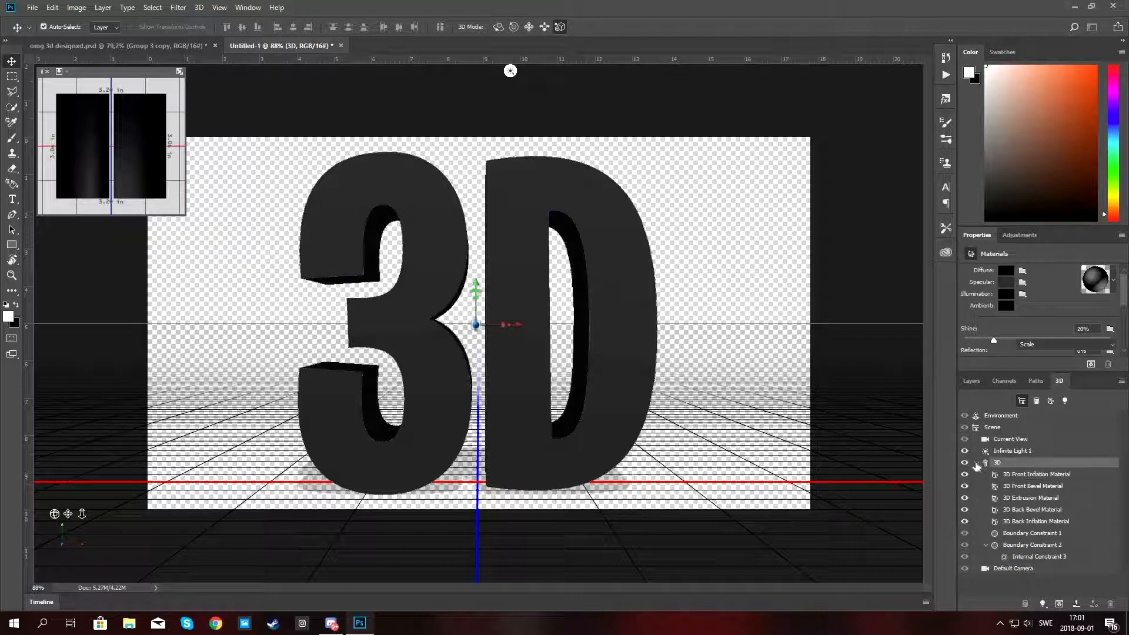
left_click(964, 463)
left_click(964, 463)
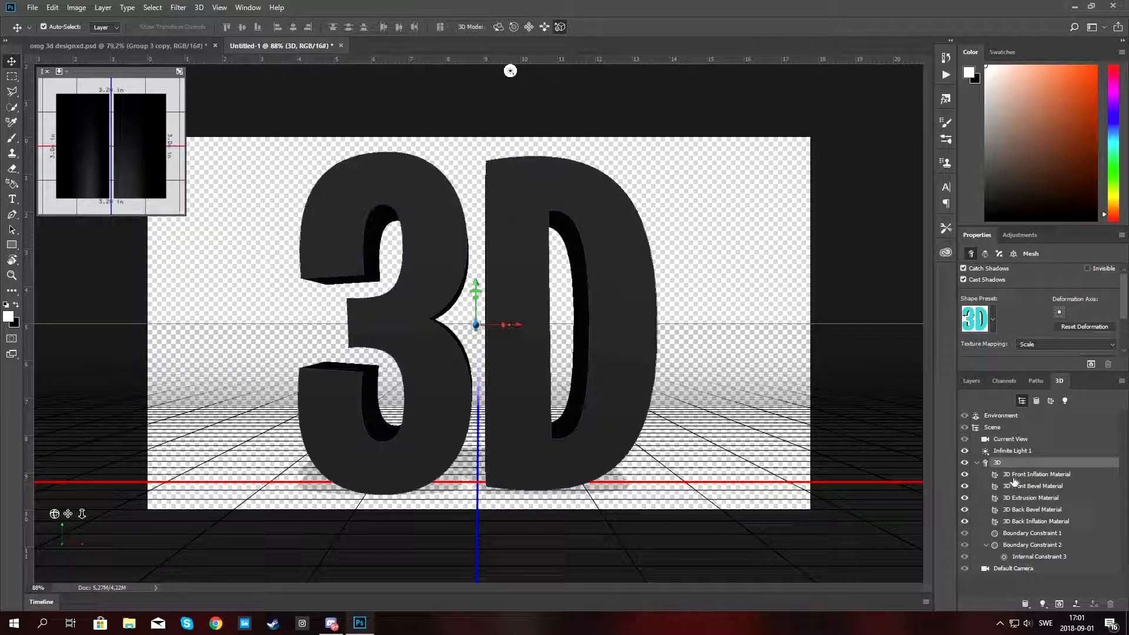
left_click(1021, 475)
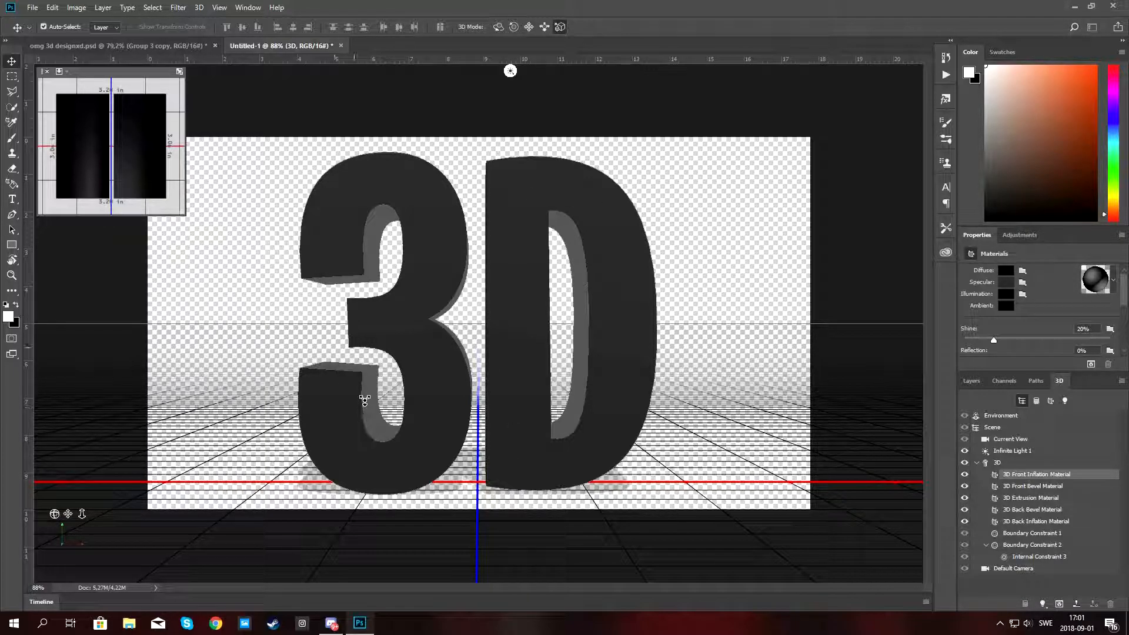
left_click(1113, 284)
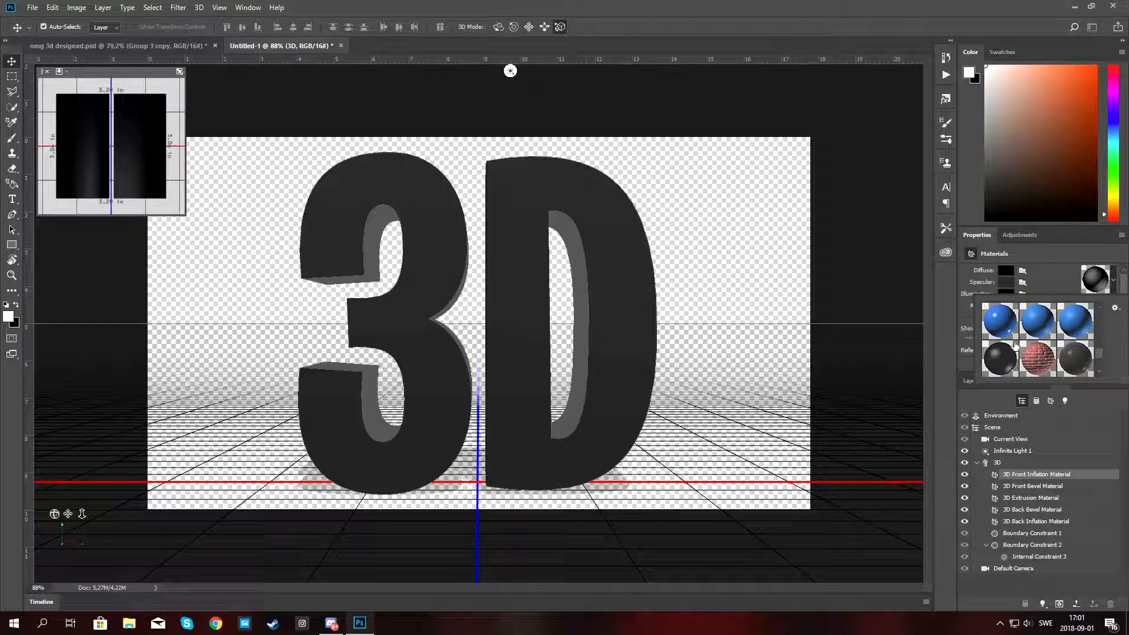
scroll(1004, 345, "up", 2)
scroll(1007, 346, "down", 2)
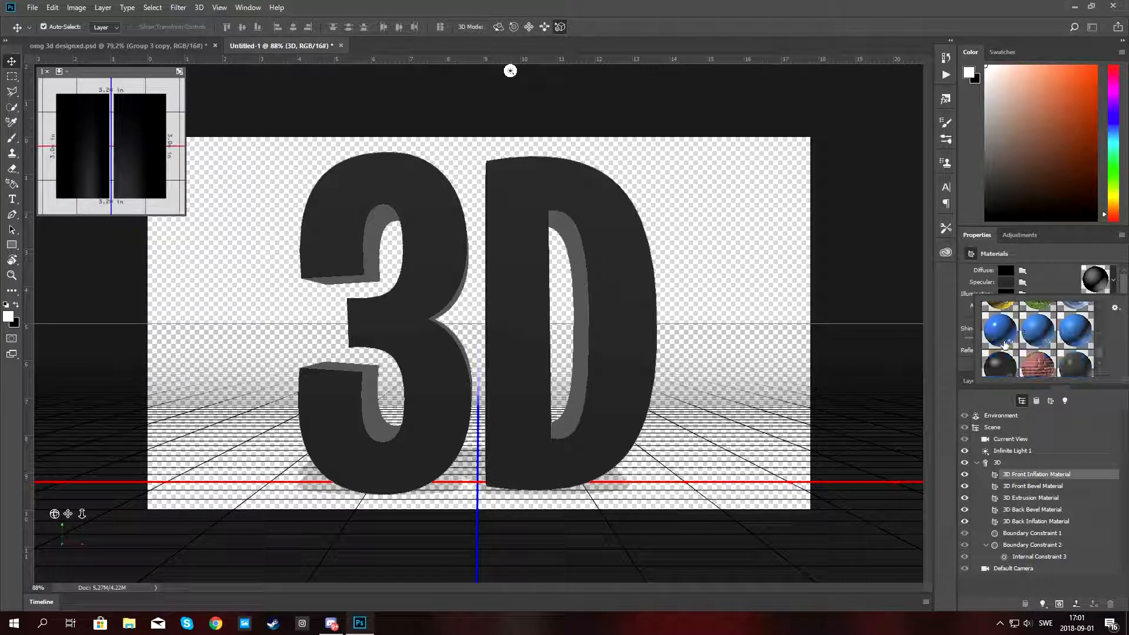
left_click(1008, 346)
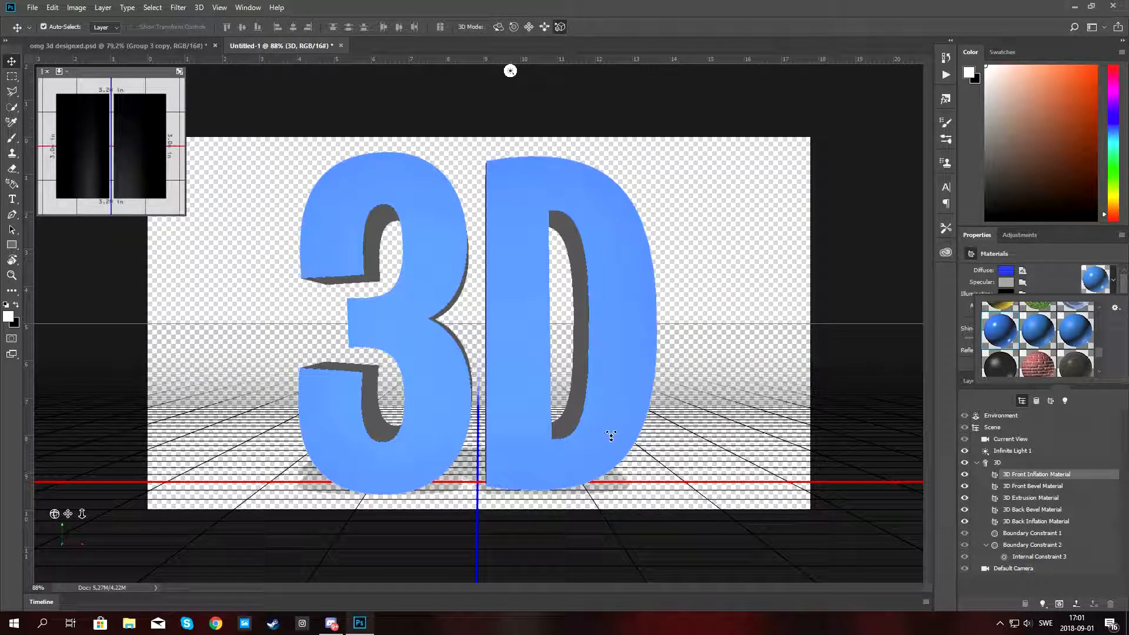
left_click(1056, 281)
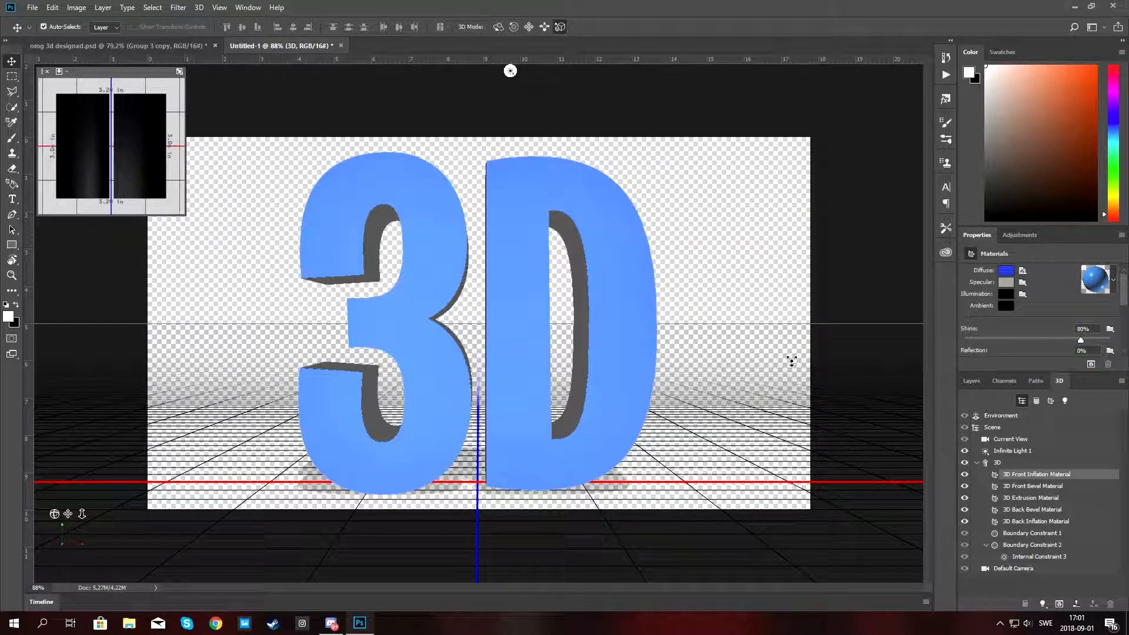
Set the 3D text's extrusion material diffuse colour to pure red (R 255, G 0, B 0).
left_click(1019, 487)
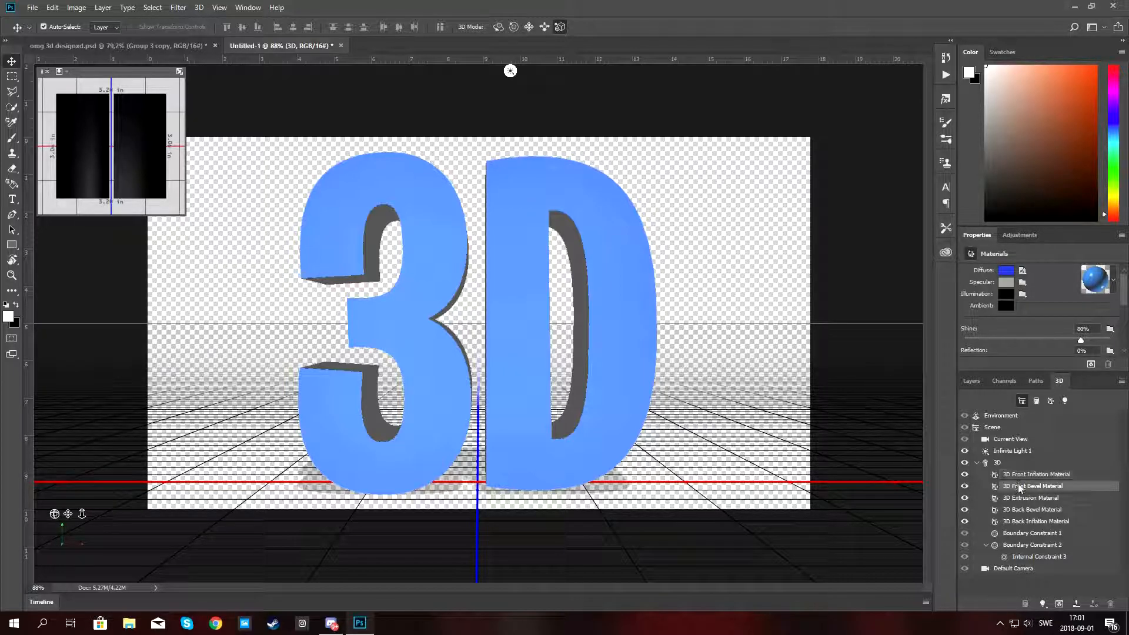
left_click(1002, 464)
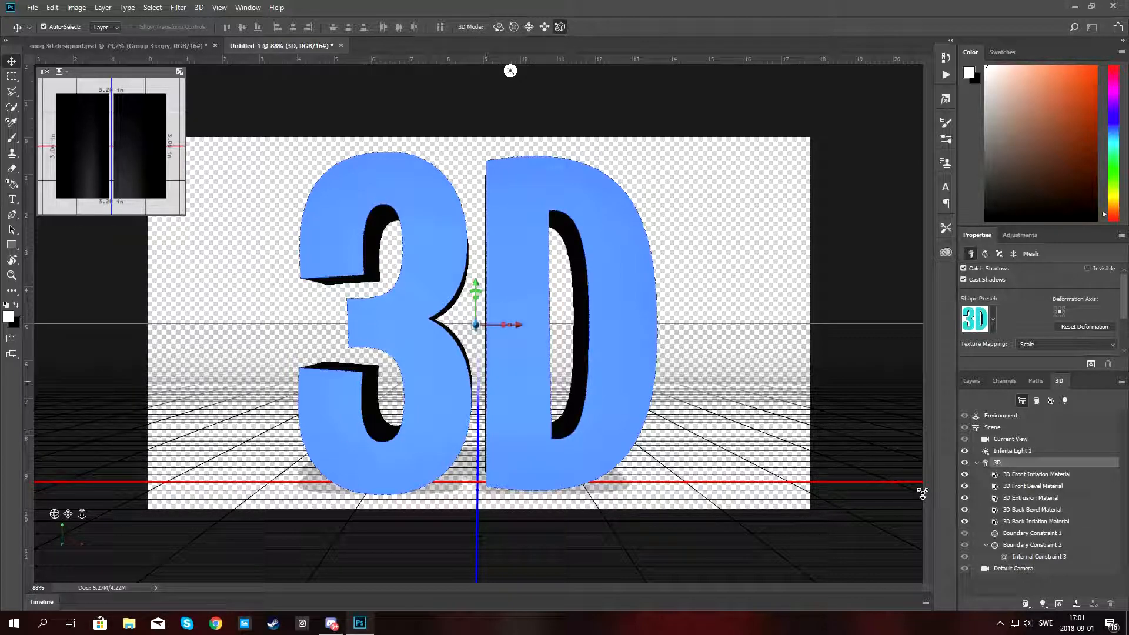
left_click(1023, 487)
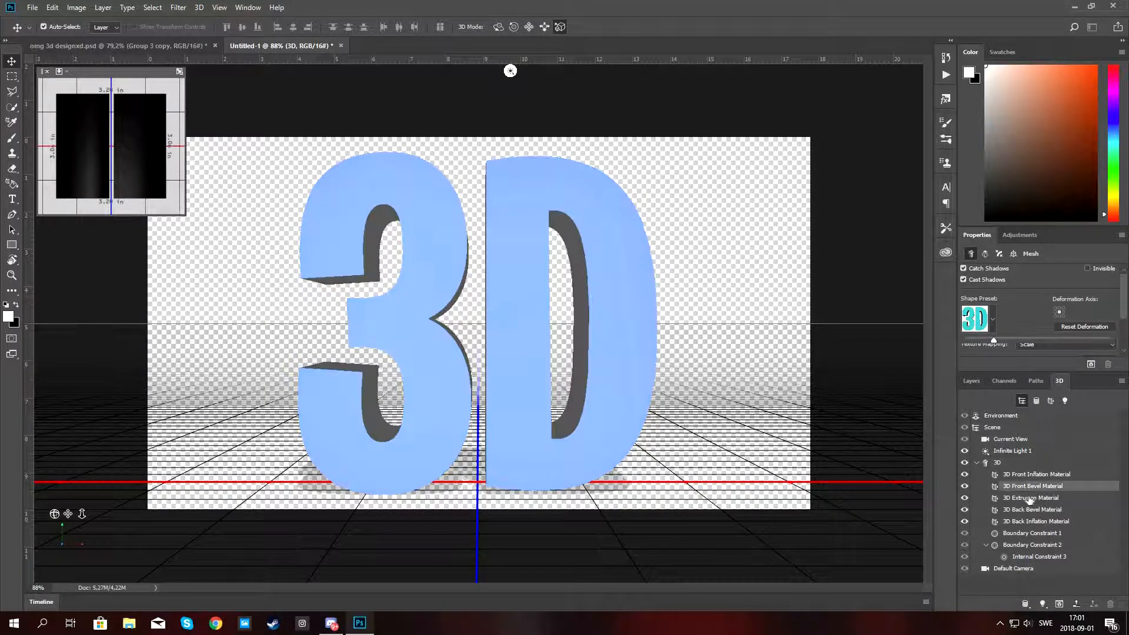
left_click(1029, 498)
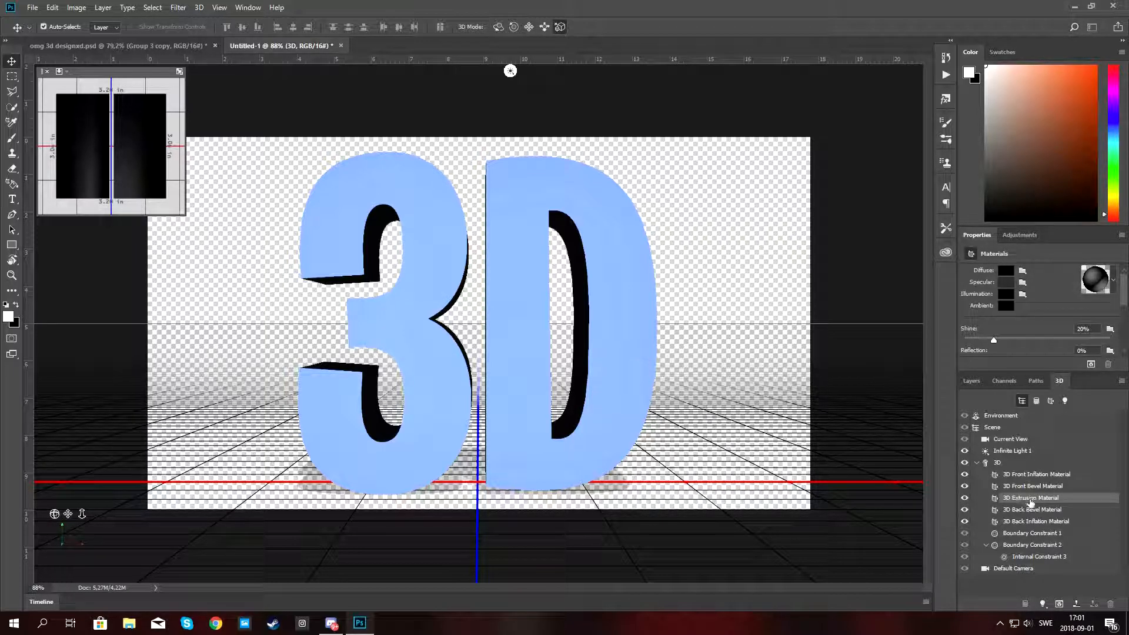
left_click(1005, 271)
mouse_move(754, 299)
left_mouse_down()
mouse_move(767, 285)
mouse_move(765, 303)
mouse_move(766, 272)
left_mouse_up()
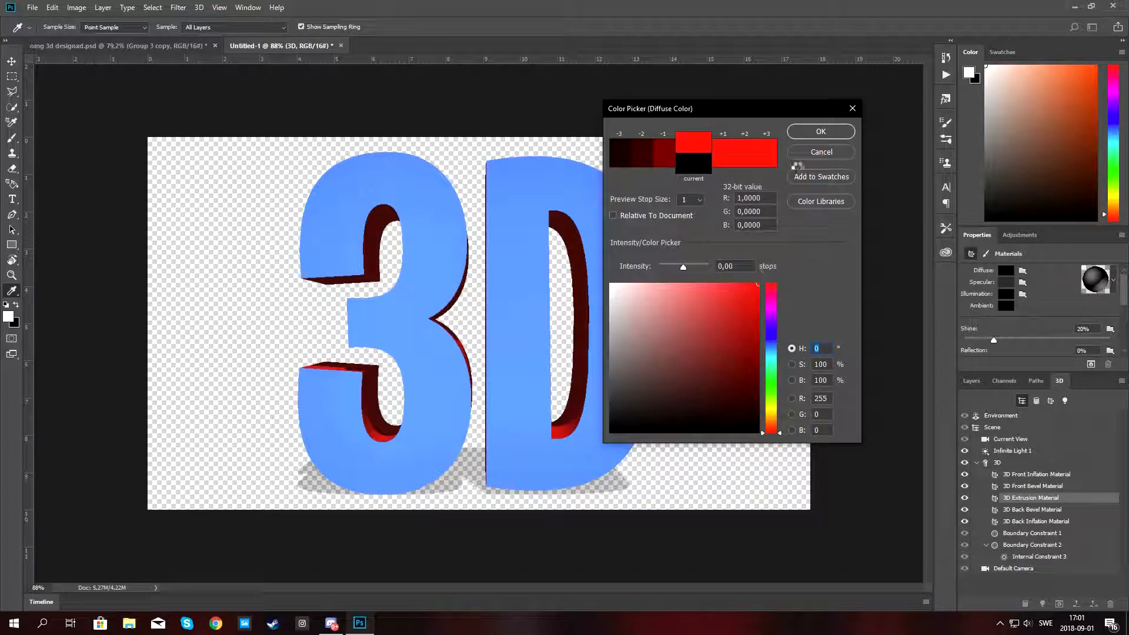
left_click(821, 131)
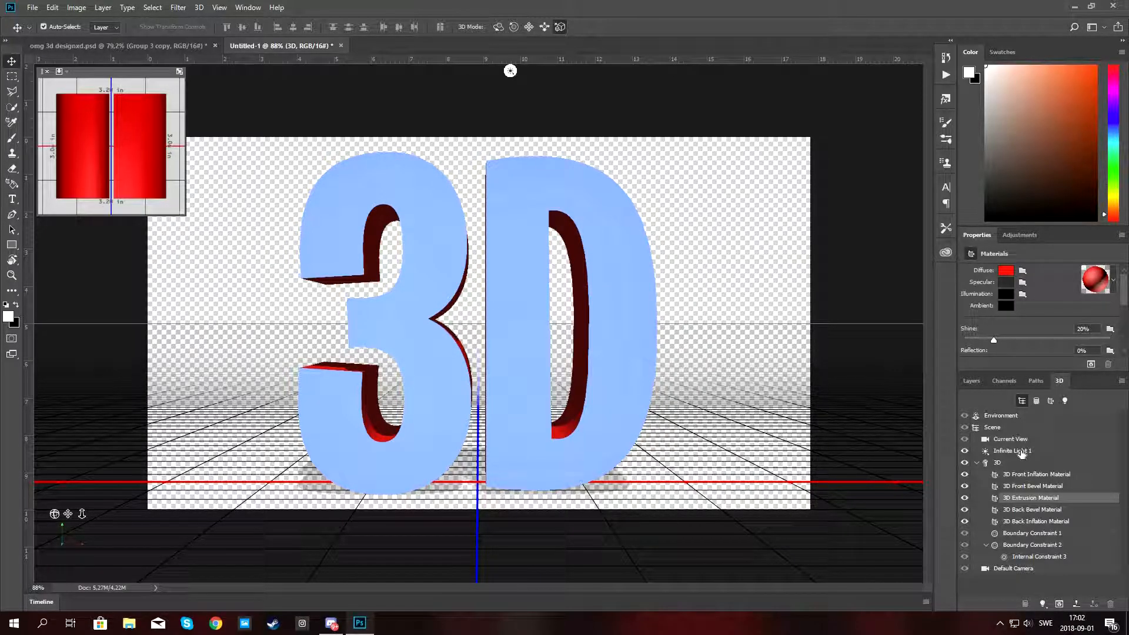
Rotate the infinite light's direction toward the lower left of the text, then reselect the 3D mesh.
left_click(1021, 450)
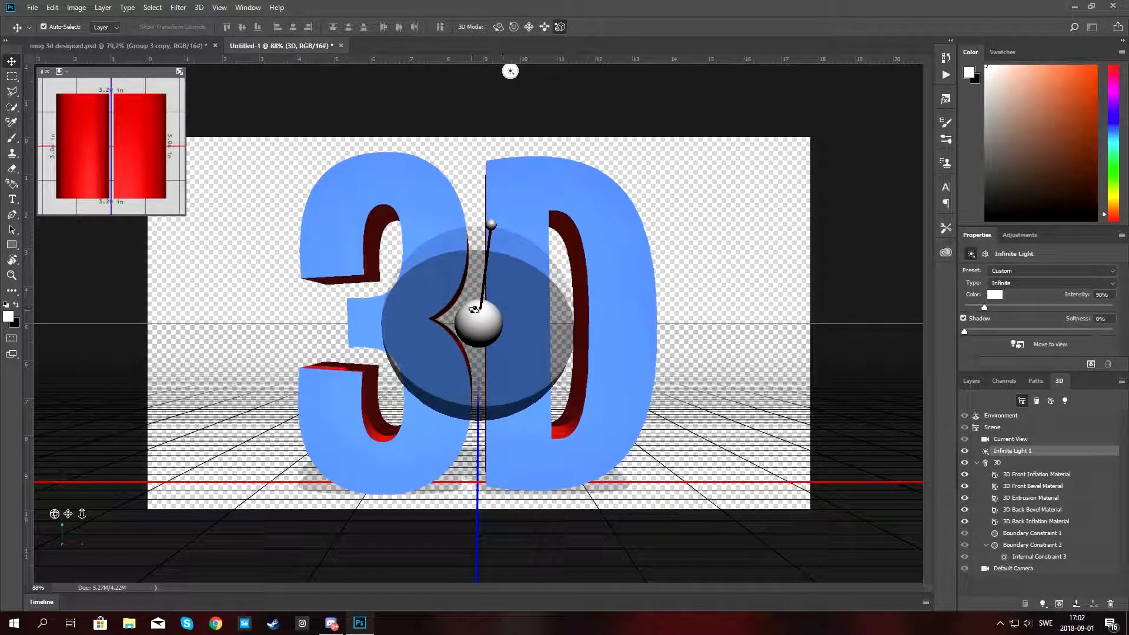
mouse_move(471, 306)
left_mouse_down()
mouse_move(421, 369)
mouse_move(453, 390)
mouse_move(441, 382)
mouse_move(449, 370)
mouse_move(434, 375)
left_mouse_up()
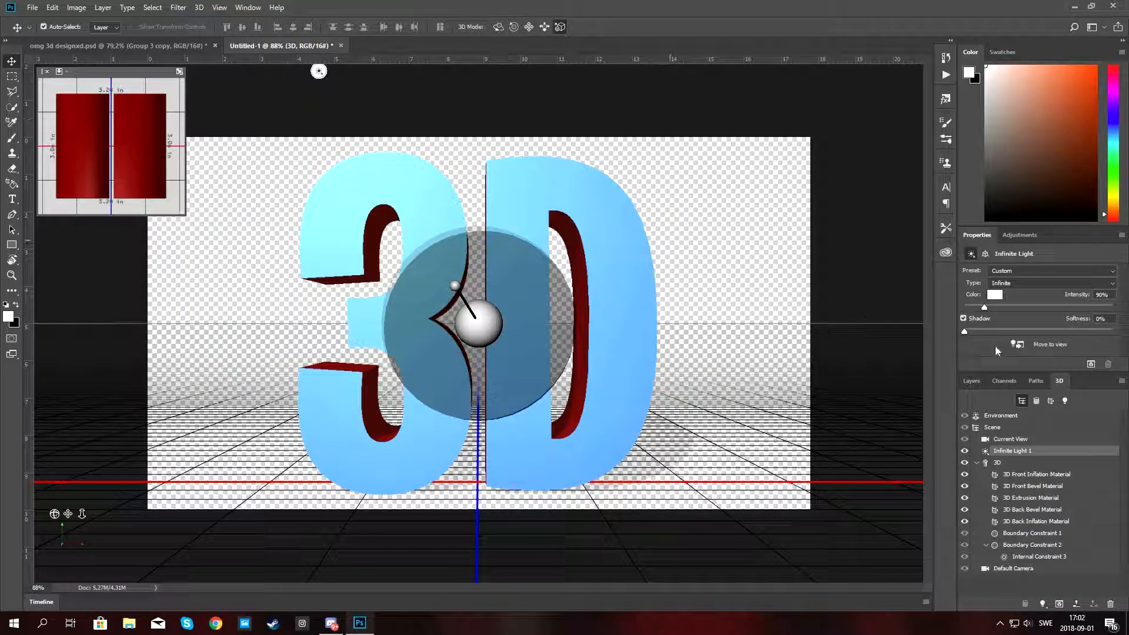
left_click(1007, 464)
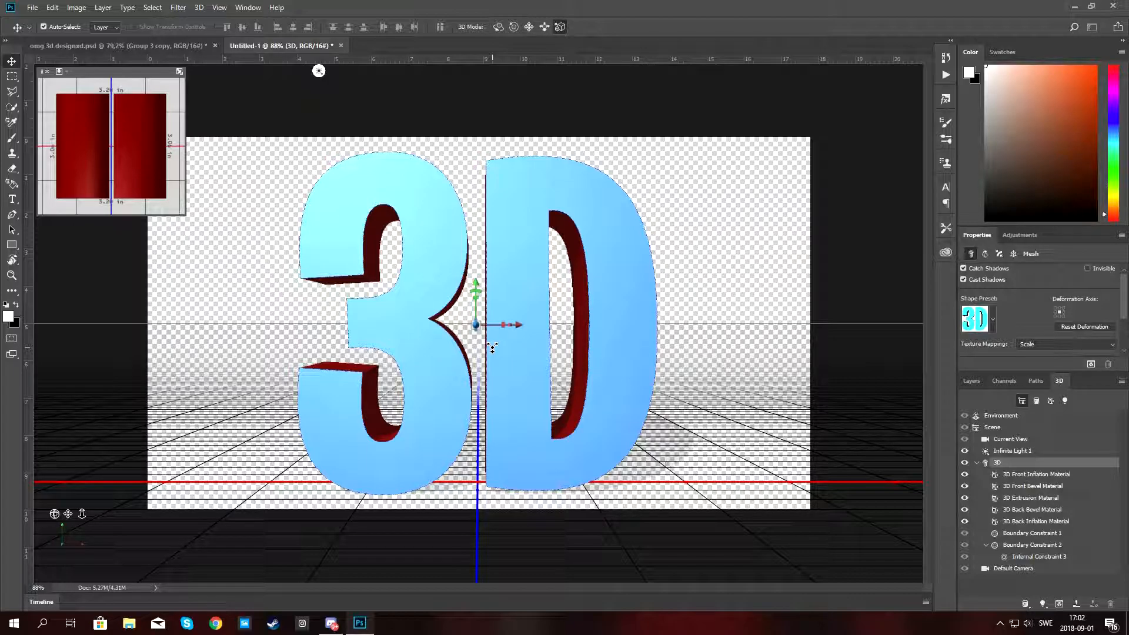
left_click(157, 45)
left_click(273, 46)
left_click(1003, 380)
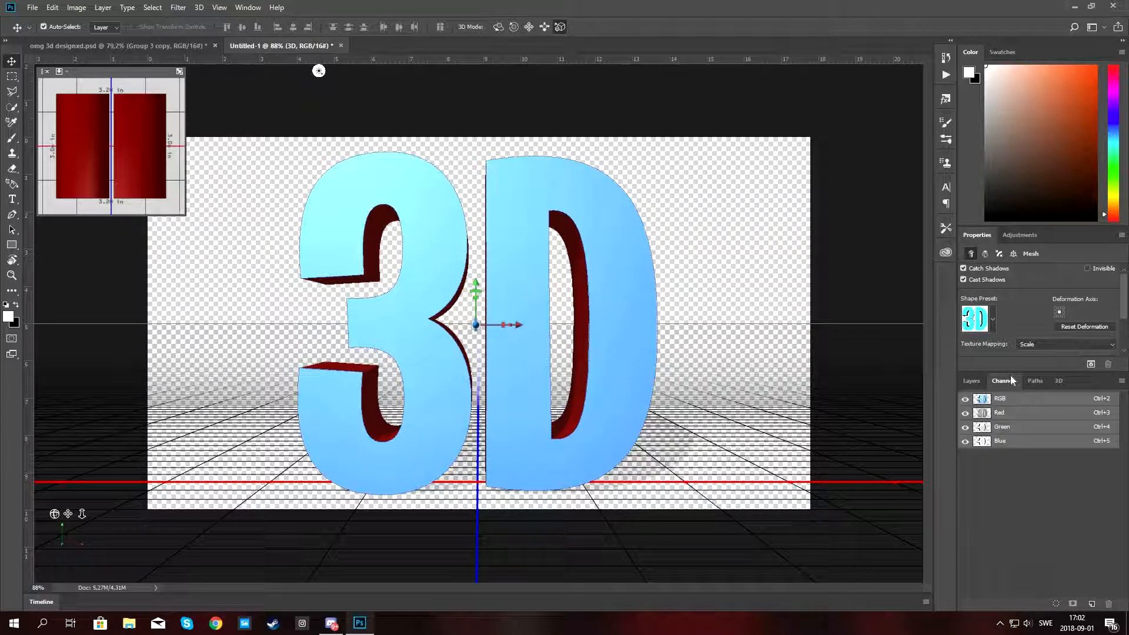
left_click(970, 381)
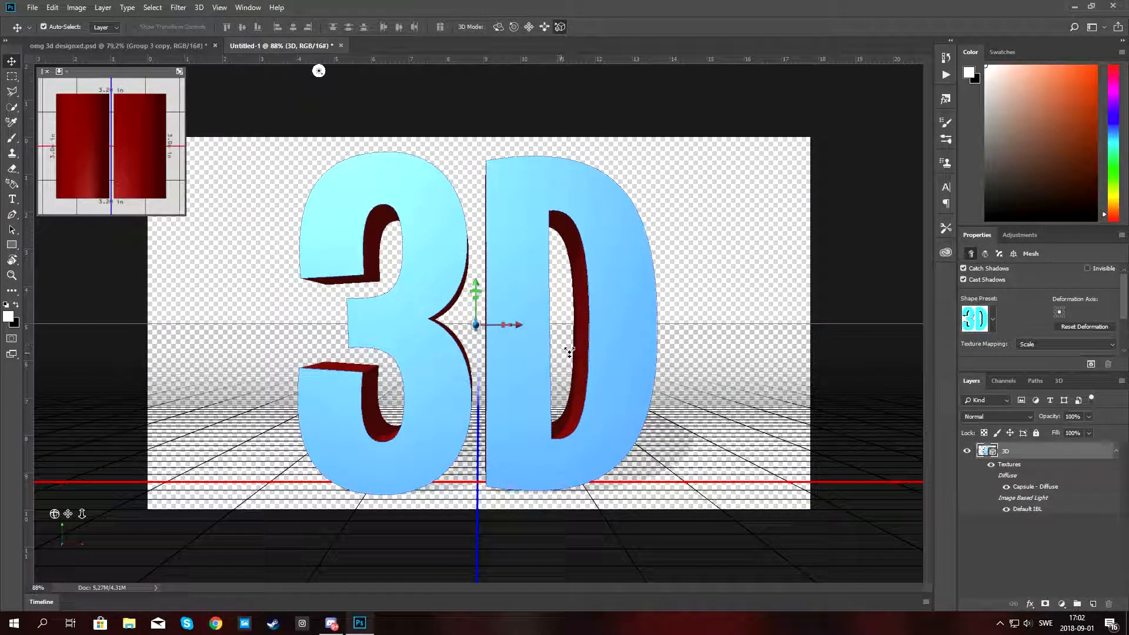
Open the file "video image.jpg" from the Desktop.
key("ctrl+o")
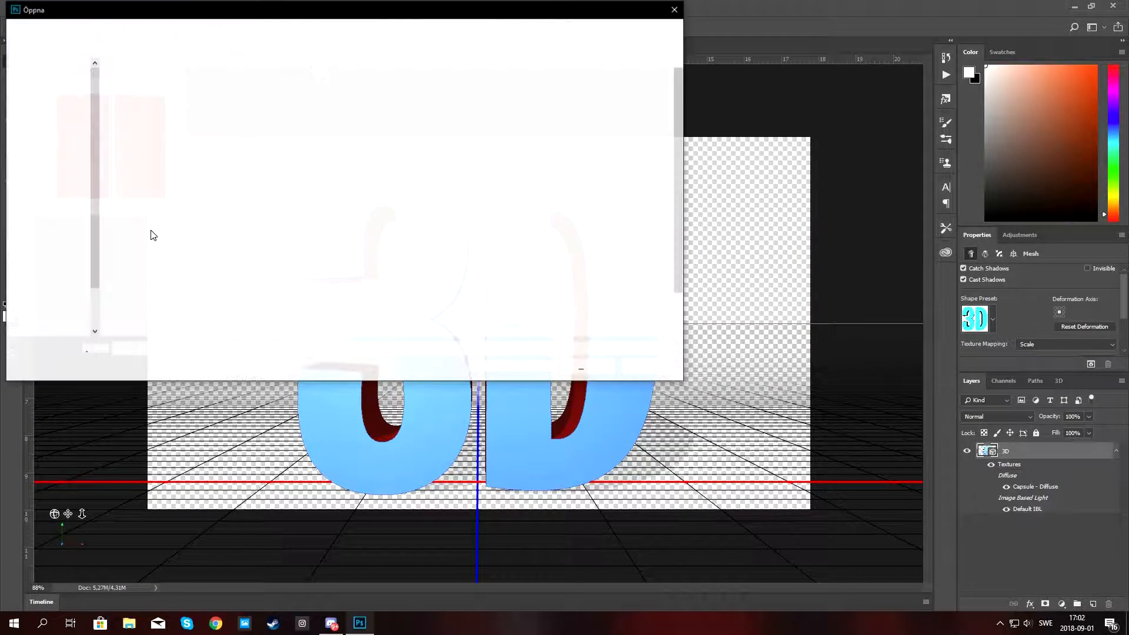
left_click(46, 90)
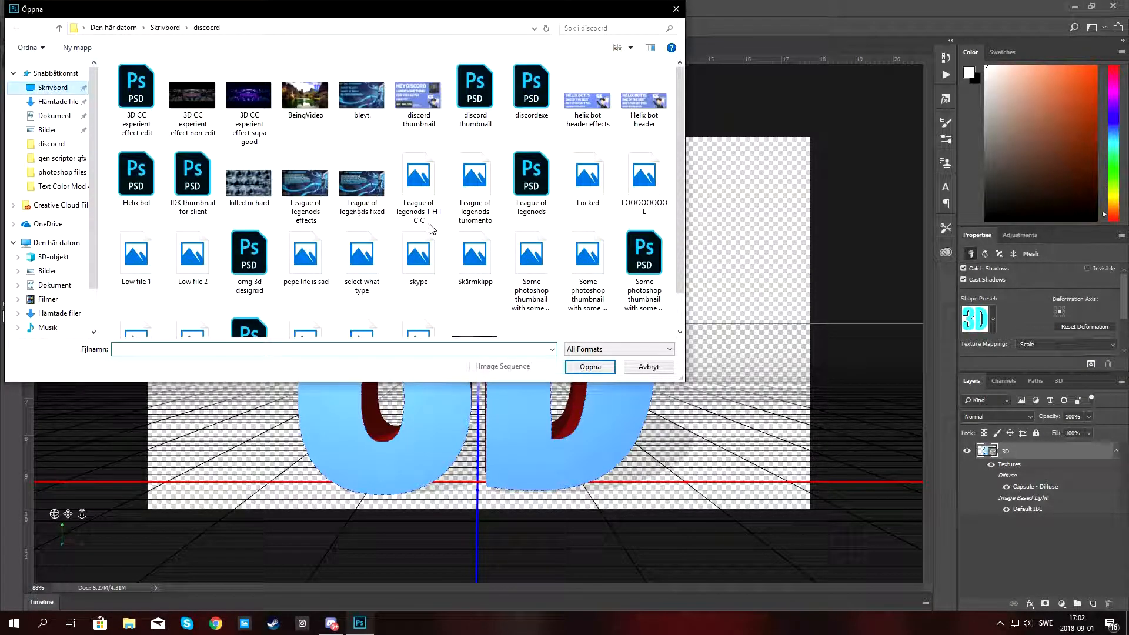
left_click(255, 351)
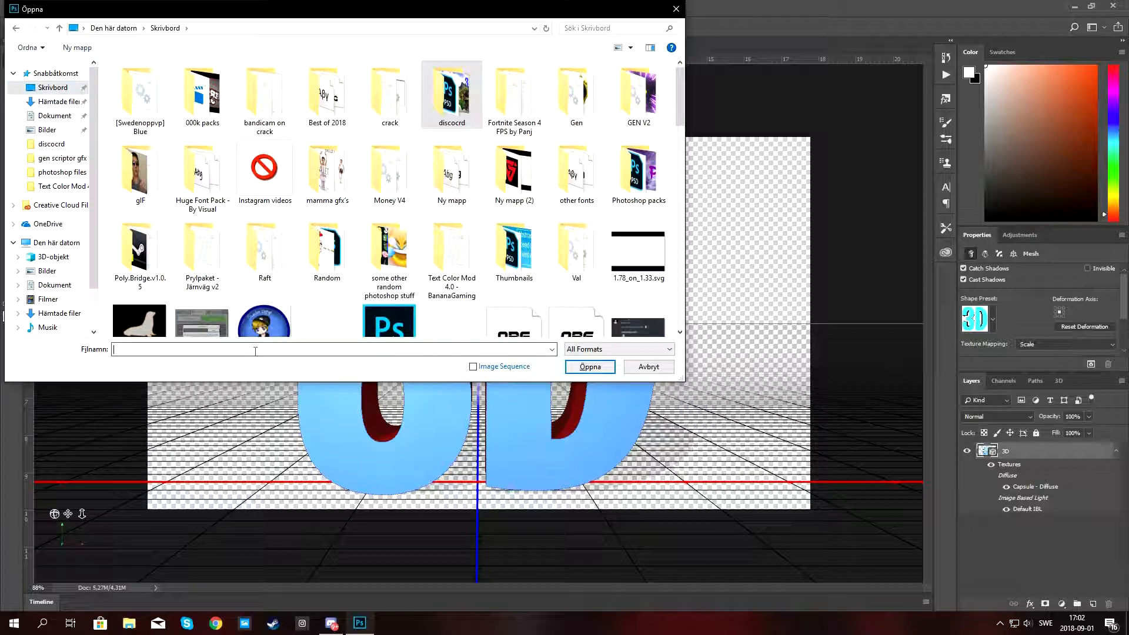
type("vid")
key("Down")
key("Return")
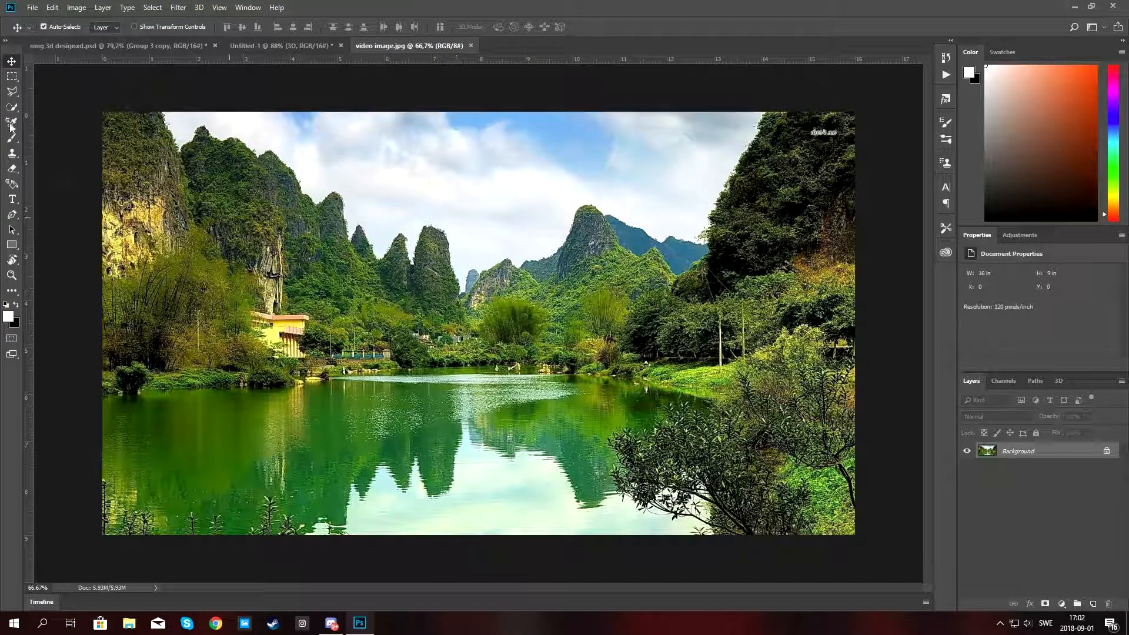
Convert the landscape photo's background to a normal layer and copy it into the Untitled-1 3D document.
left_click(68, 47)
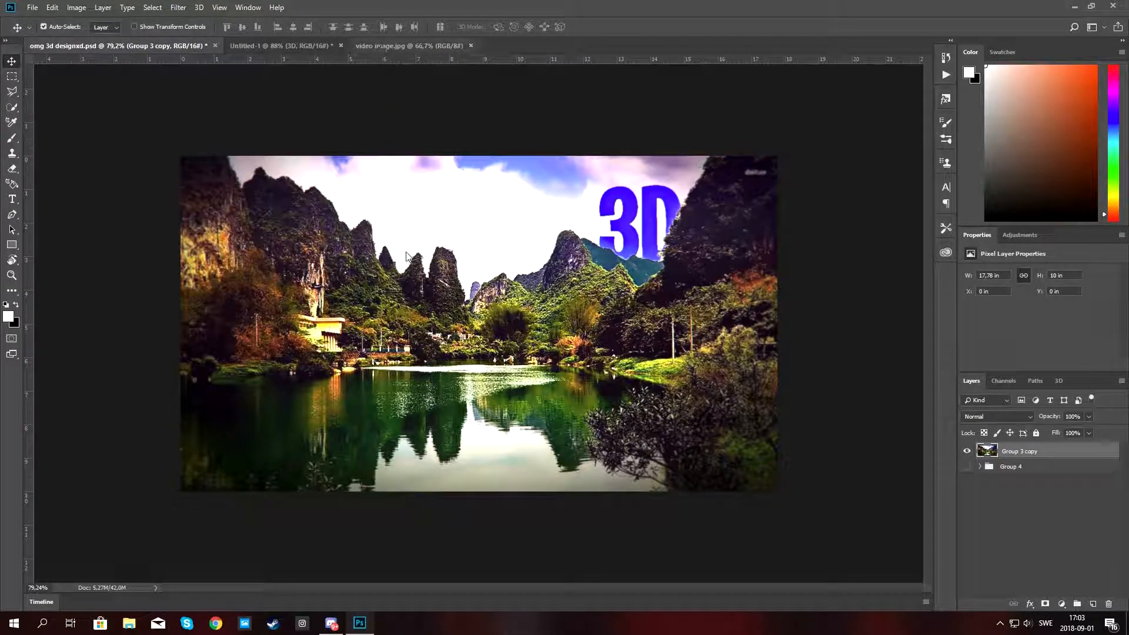
left_click(370, 46)
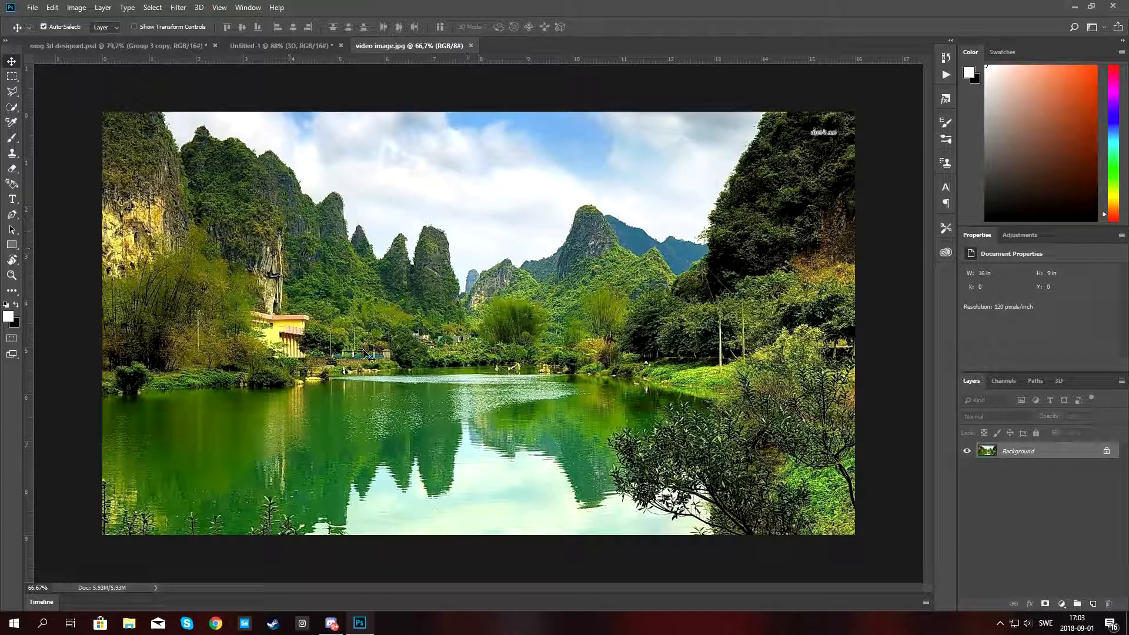
left_click_drag(546, 318, 510, 307)
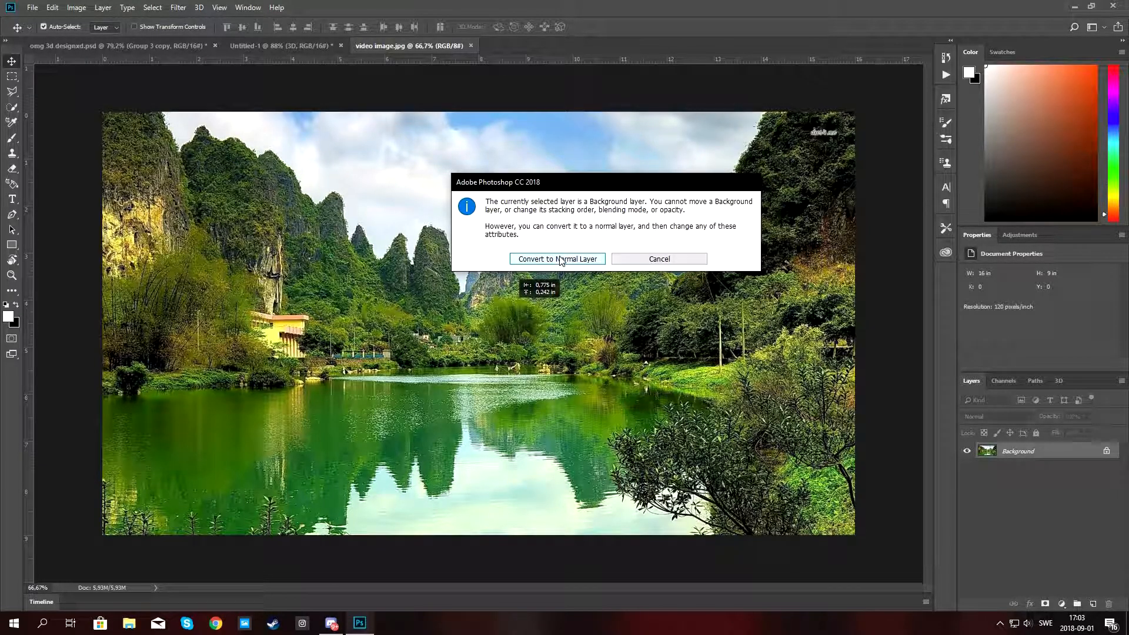
left_click(563, 260)
left_click_drag(517, 308, 375, 305)
left_click(551, 241)
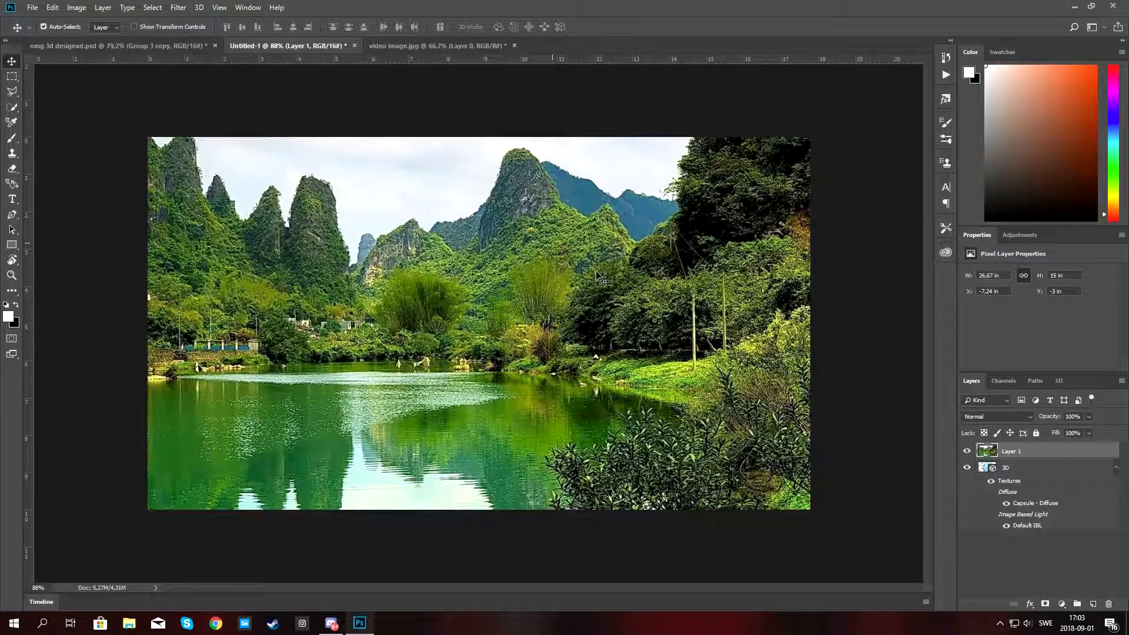
left_click_drag(629, 288, 664, 301)
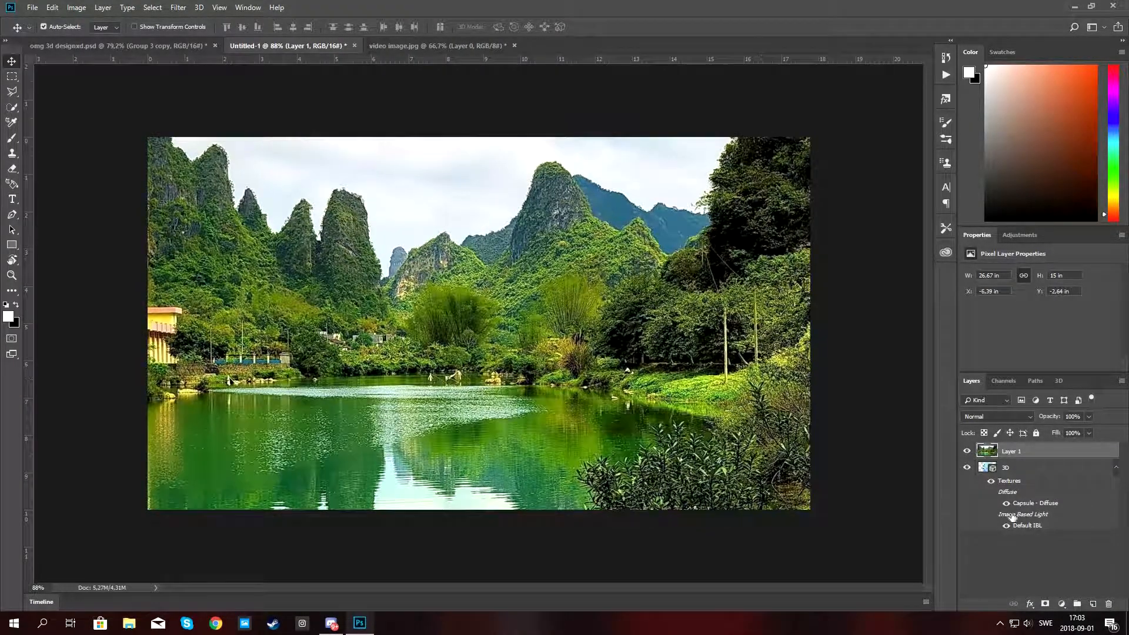
Move the landscape layer beneath the 3D layer and free-transform it to fill the whole canvas.
left_click_drag(1014, 454, 1004, 553)
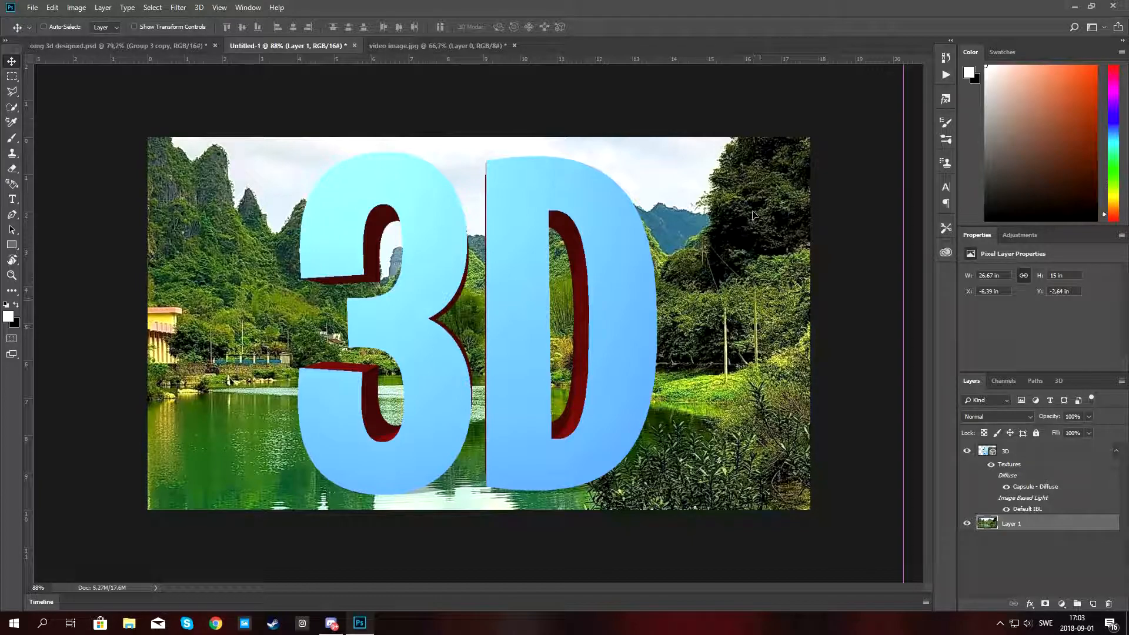
key("ctrl+t")
key("ctrl+0")
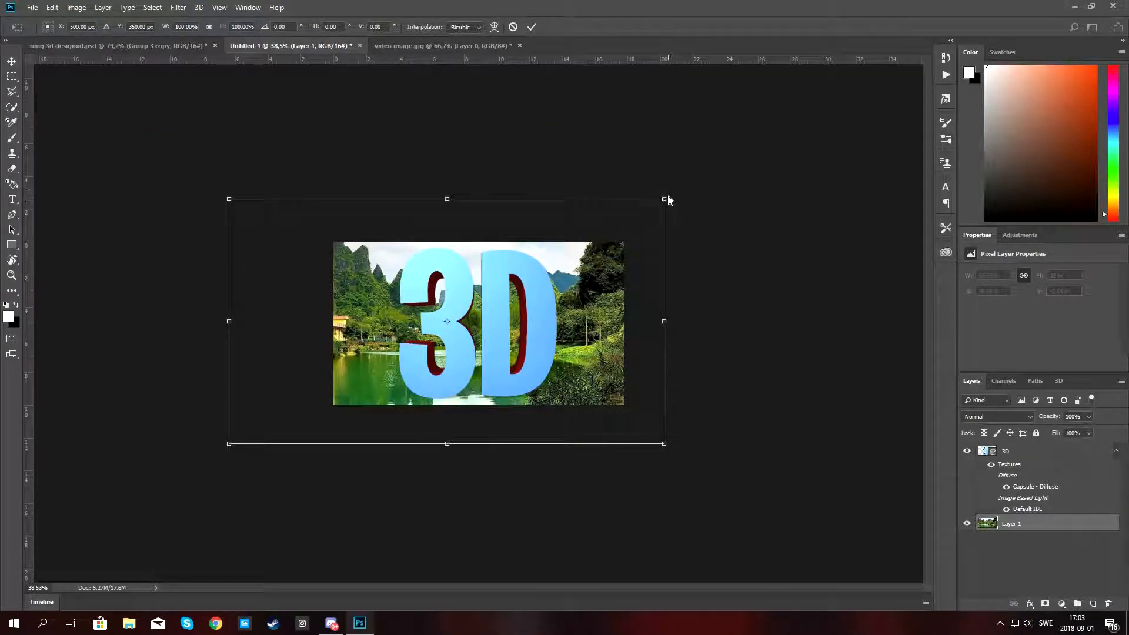
left_click_drag(666, 196, 517, 282)
left_click_drag(393, 337, 459, 316)
key("ctrl+0")
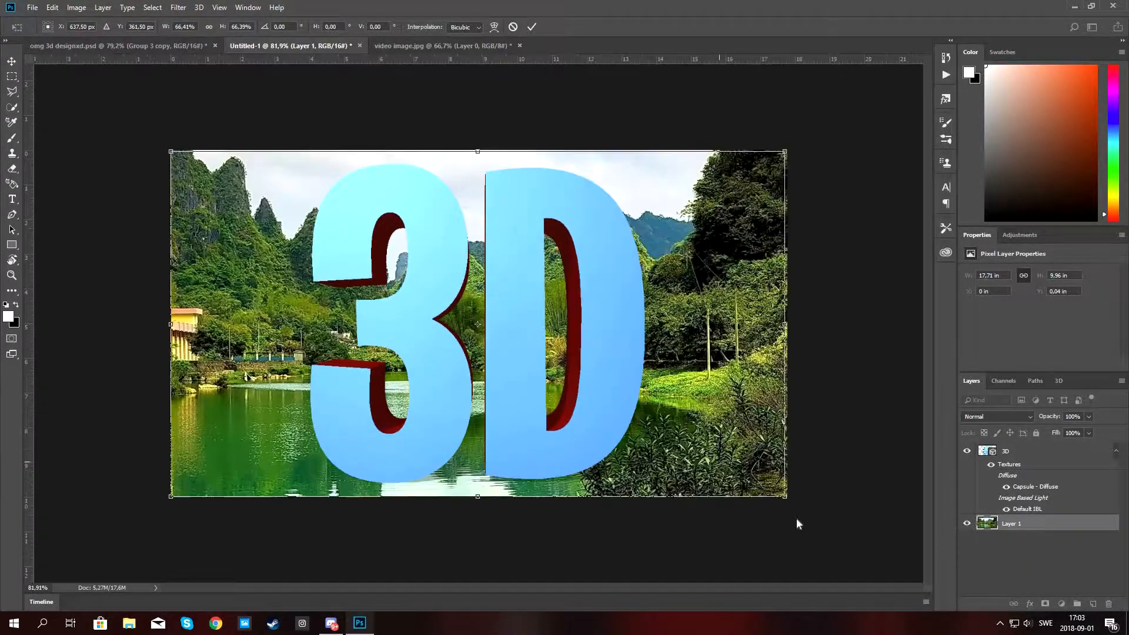
left_click_drag(787, 497, 793, 499)
left_click_drag(318, 340, 268, 254)
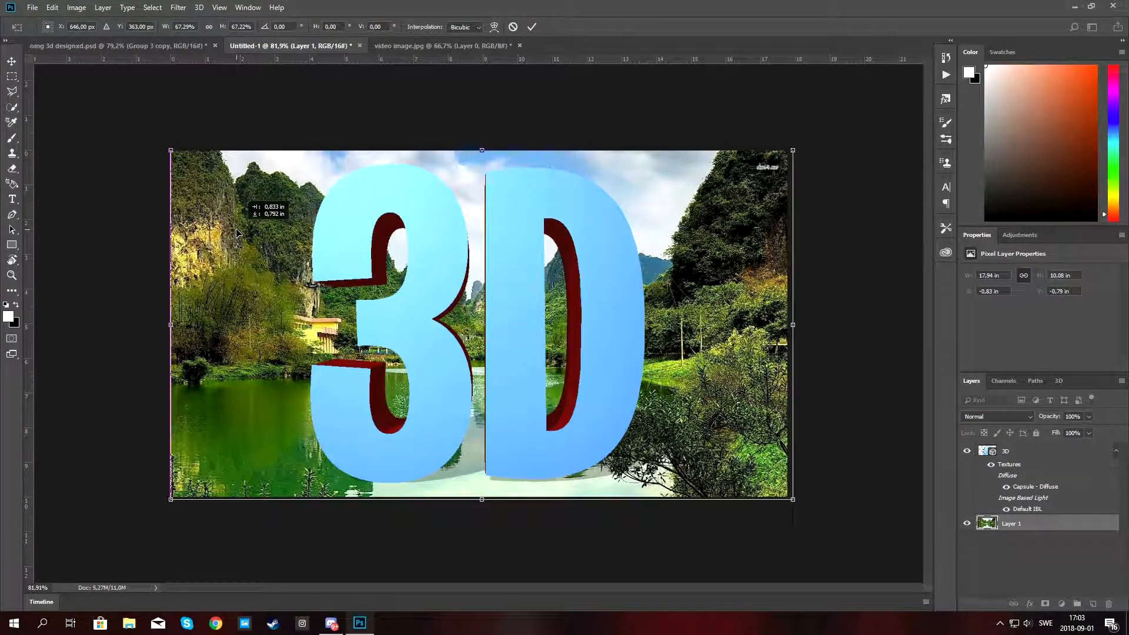
left_click_drag(170, 151, 163, 148)
left_click(532, 27)
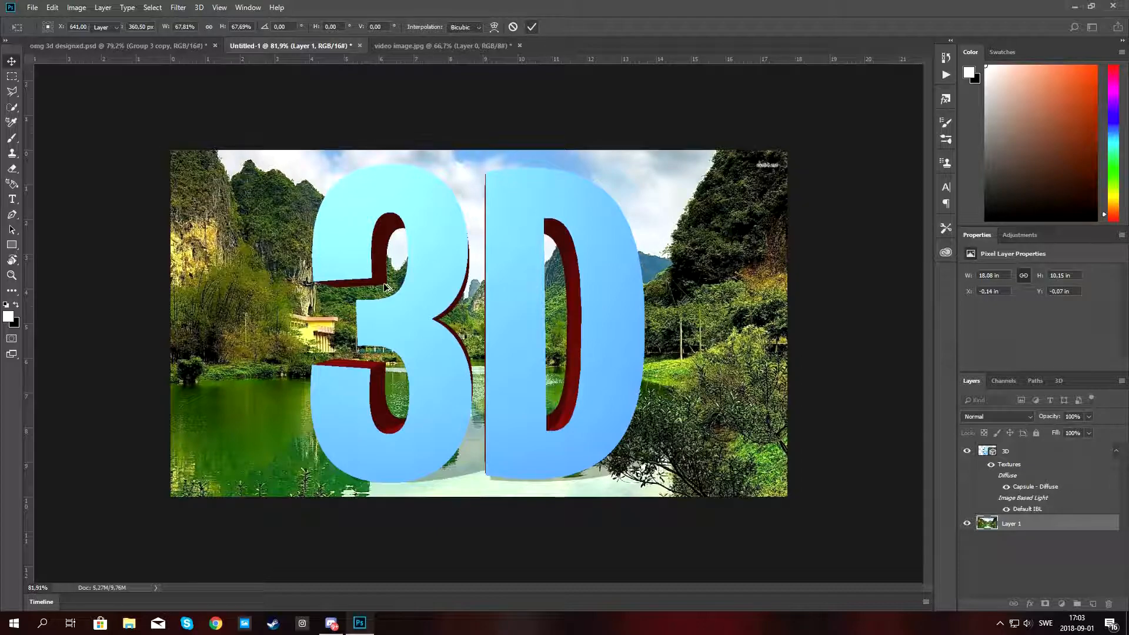
scroll(342, 319, "down", 5)
scroll(342, 319, "up", 5)
scroll(342, 320, "down", 5)
scroll(342, 319, "up", 5)
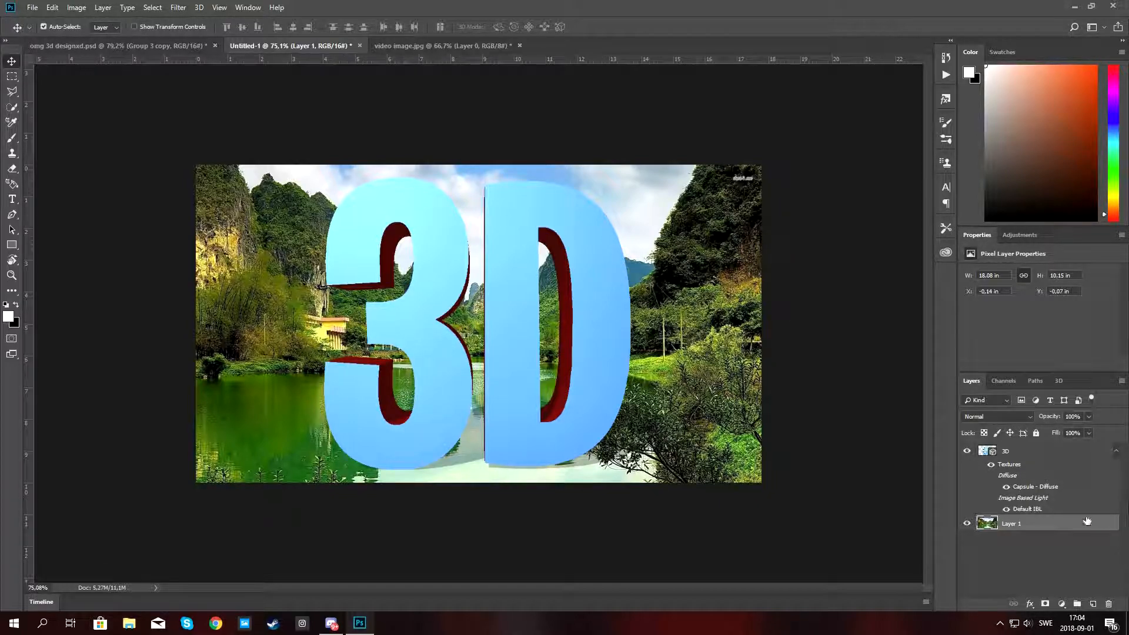
Duplicate the 3D layer and hide the original 3D layer.
left_click(1115, 453)
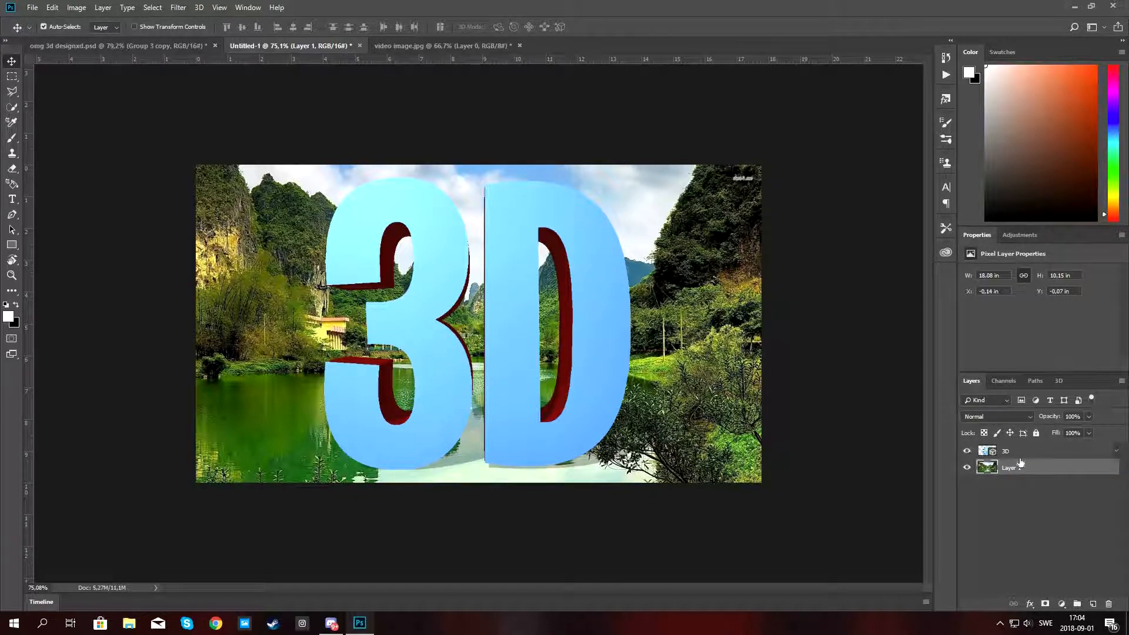
left_click(1027, 452)
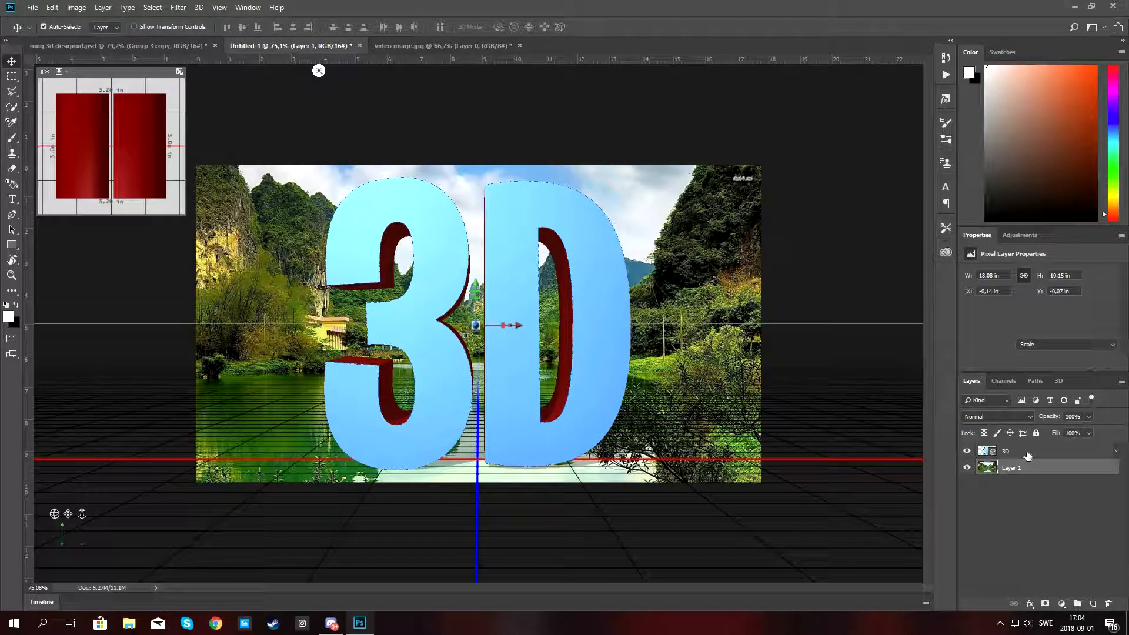
key("ctrl+j")
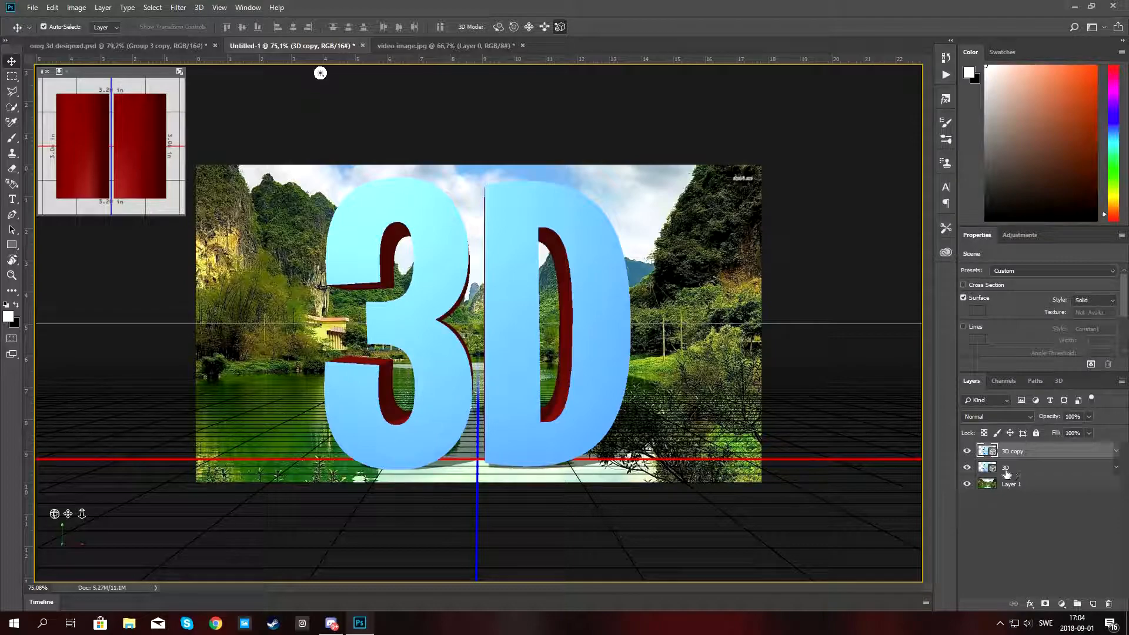
left_click(966, 467)
Group the 3D layer and its copy into a new group and expand the group.
left_click(1019, 464)
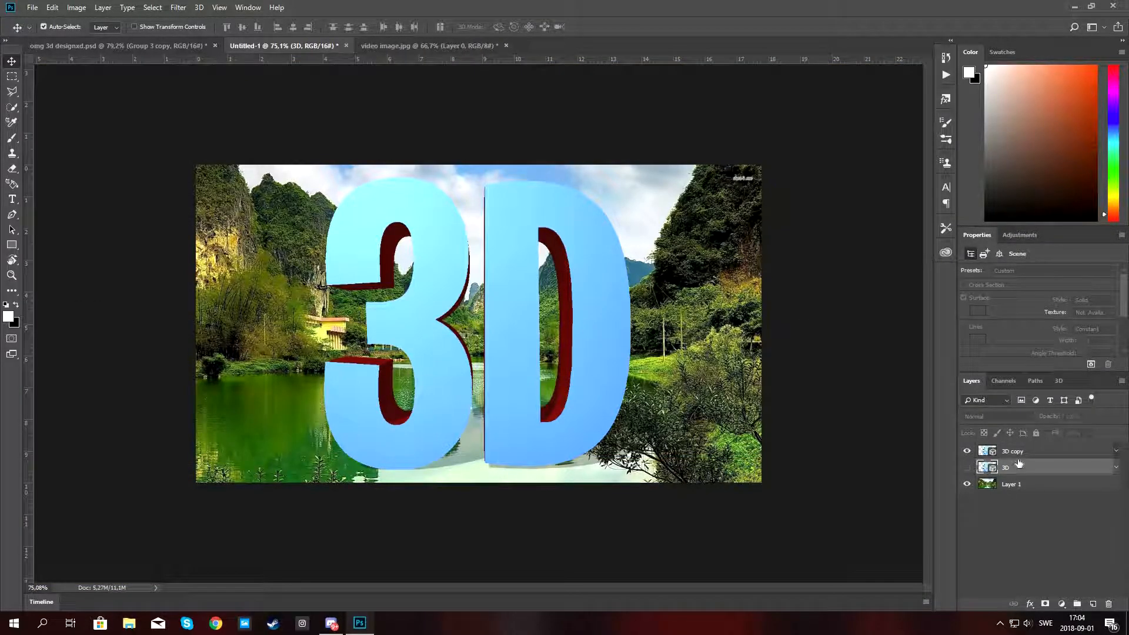
left_click(1010, 453, "ctrl")
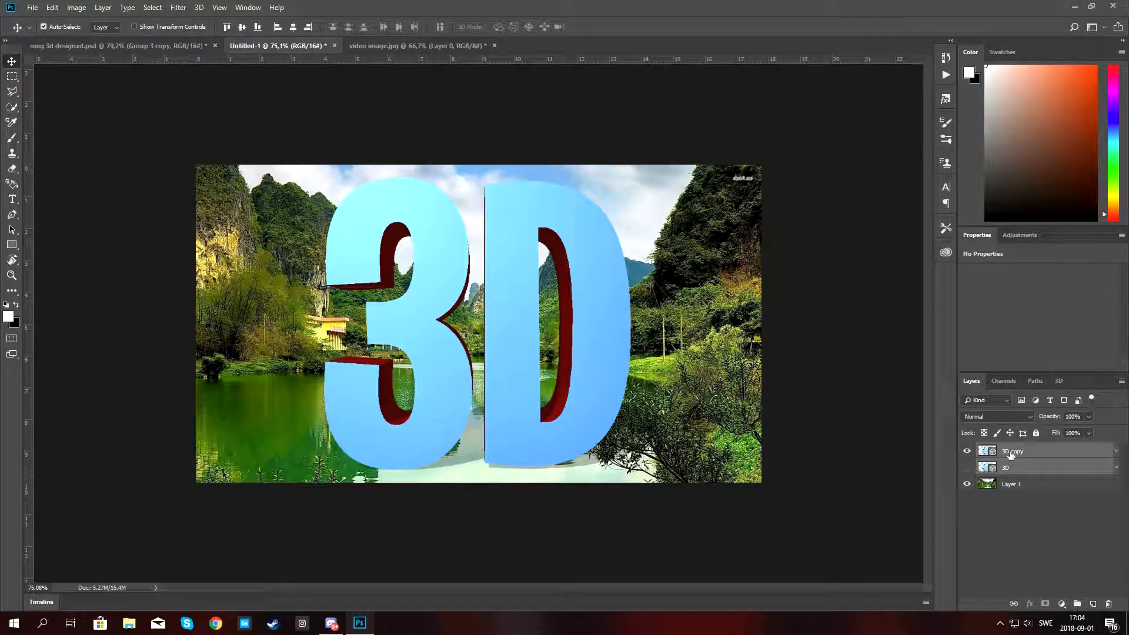
key("ctrl+g")
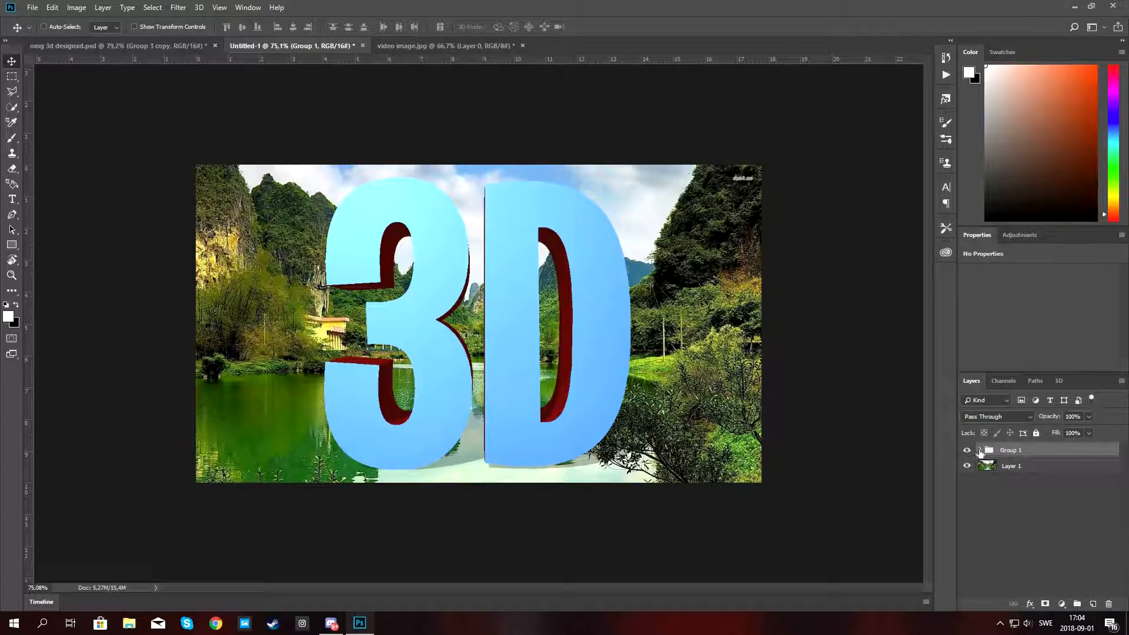
left_click(980, 450)
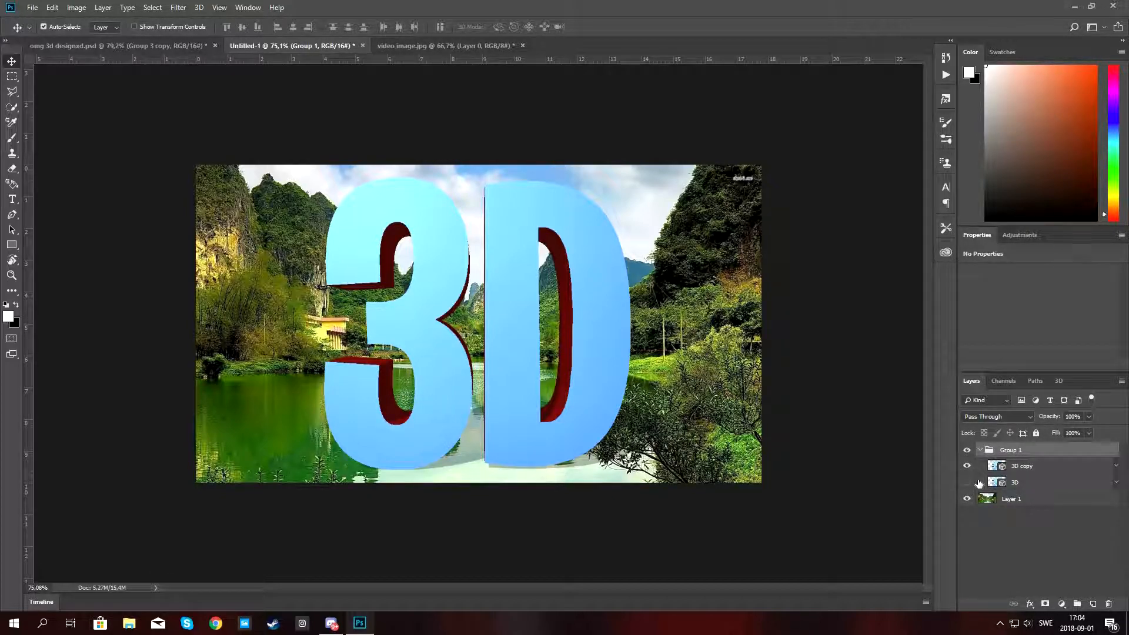
Rasterize the 3D copy layer.
left_click(967, 482)
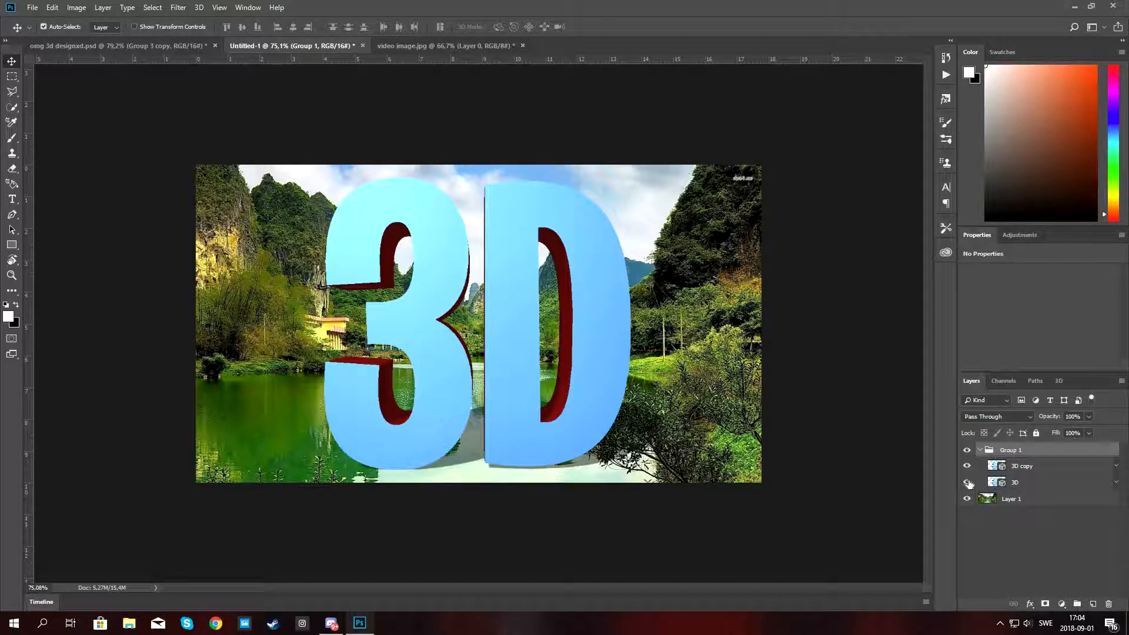
right_click(1021, 466)
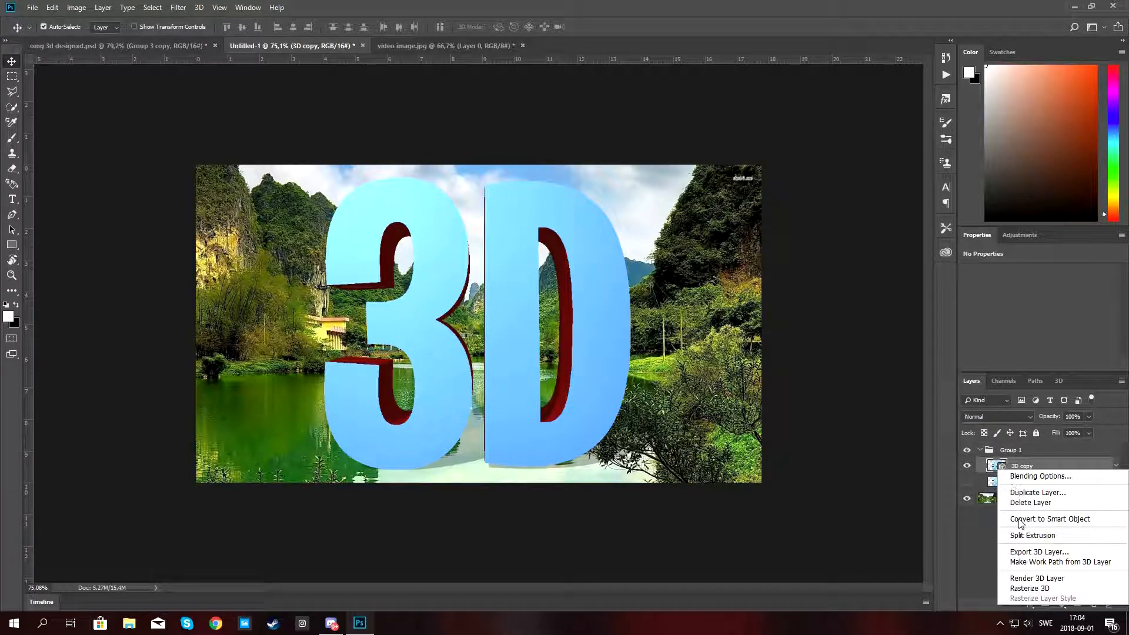
left_click(1027, 586)
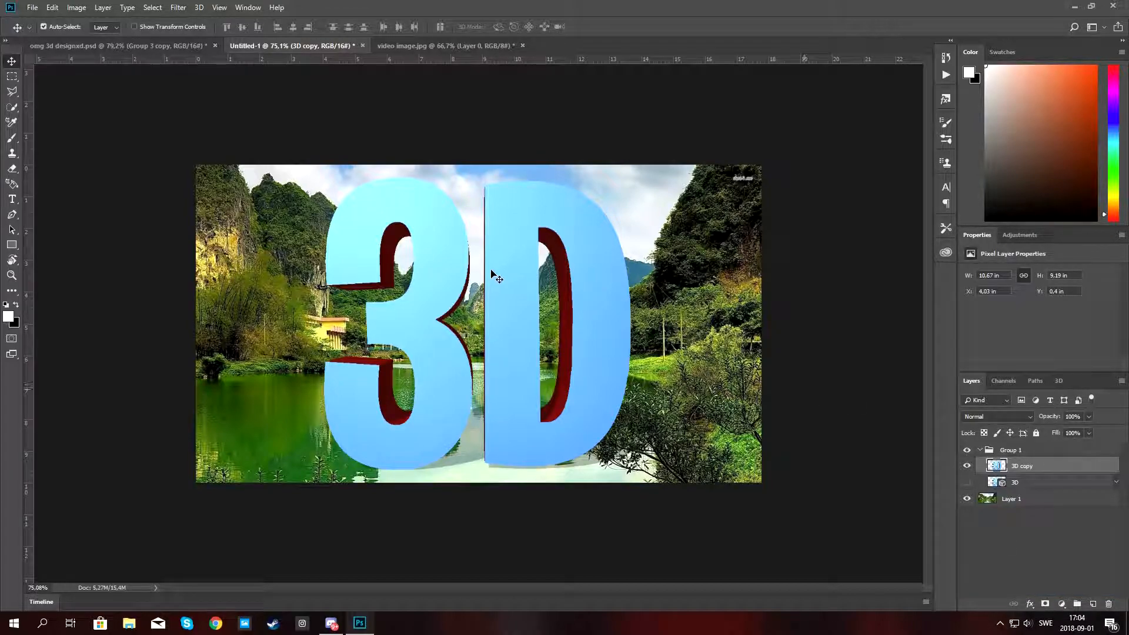
Move the rasterized 3D copy slightly up and to the left.
mouse_move(546, 244)
left_mouse_down()
mouse_move(552, 259)
mouse_move(532, 235)
mouse_move(573, 212)
mouse_move(543, 239)
left_mouse_up()
mouse_move(554, 240)
left_mouse_down()
mouse_move(532, 233)
mouse_move(539, 241)
mouse_move(541, 232)
left_mouse_up()
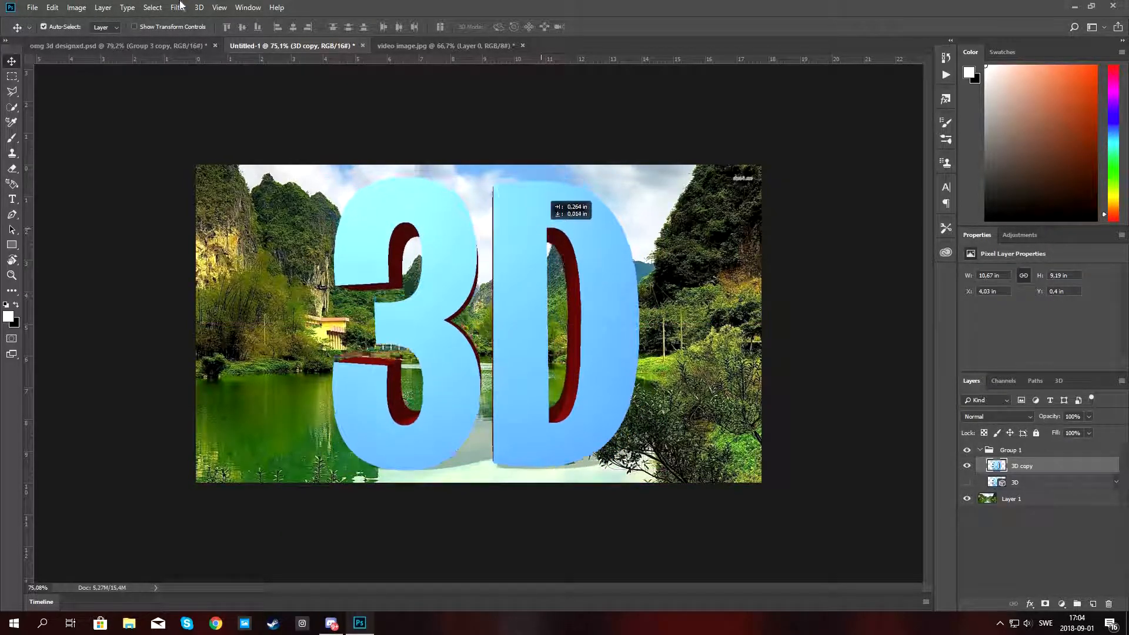
Switch to the Essentials workspace and nudge the 3D copy slightly upward.
left_click(250, 8)
mouse_move(307, 34)
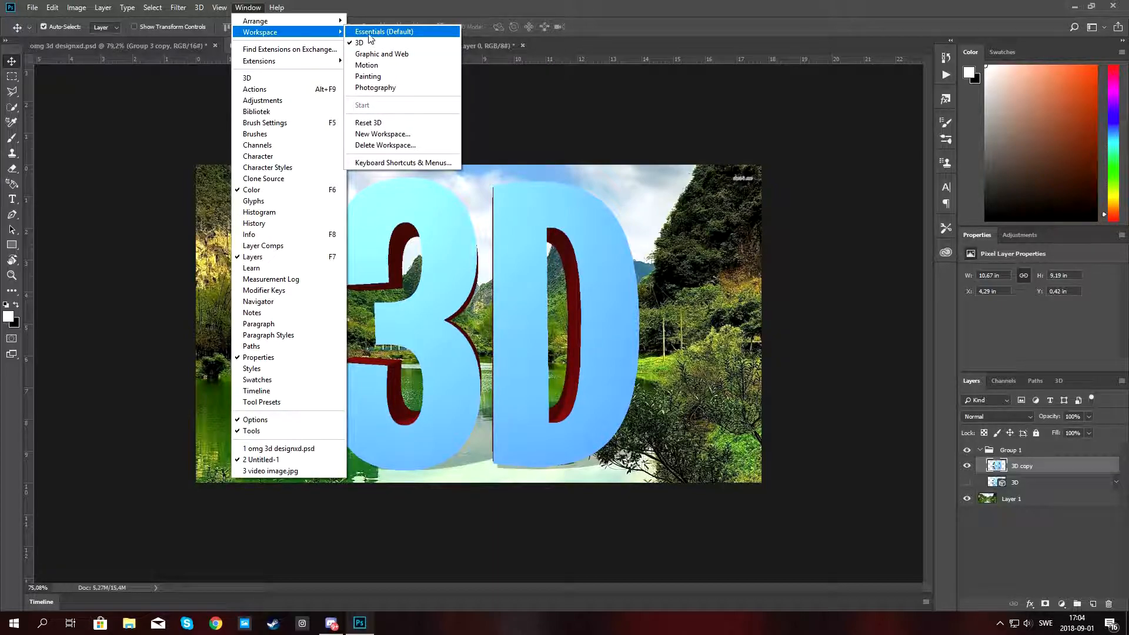
left_click(369, 33)
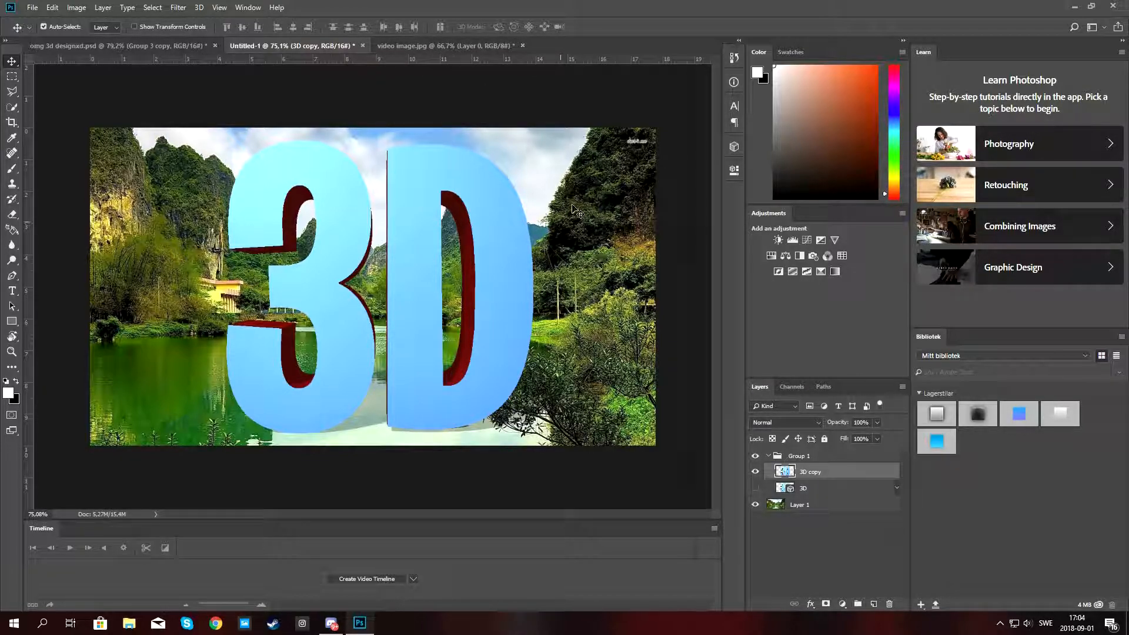
left_click_drag(427, 217, 423, 174)
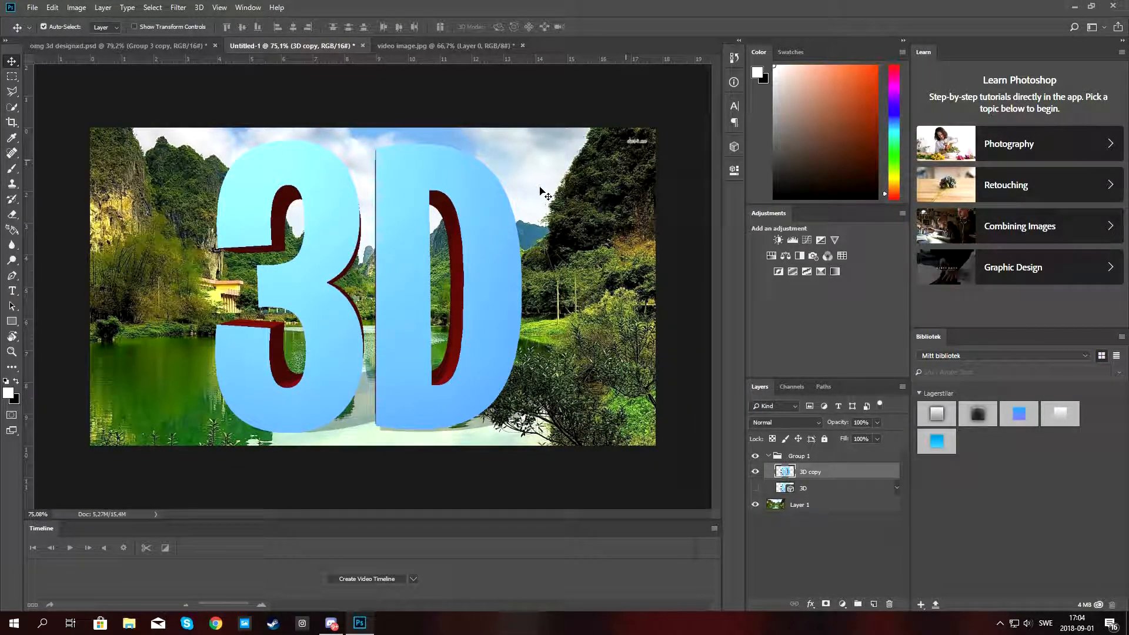
key("ctrl+t")
mouse_move(421, 231)
left_mouse_down()
mouse_move(435, 212)
mouse_move(406, 244)
left_mouse_up()
left_click_drag(355, 329, 532, 222)
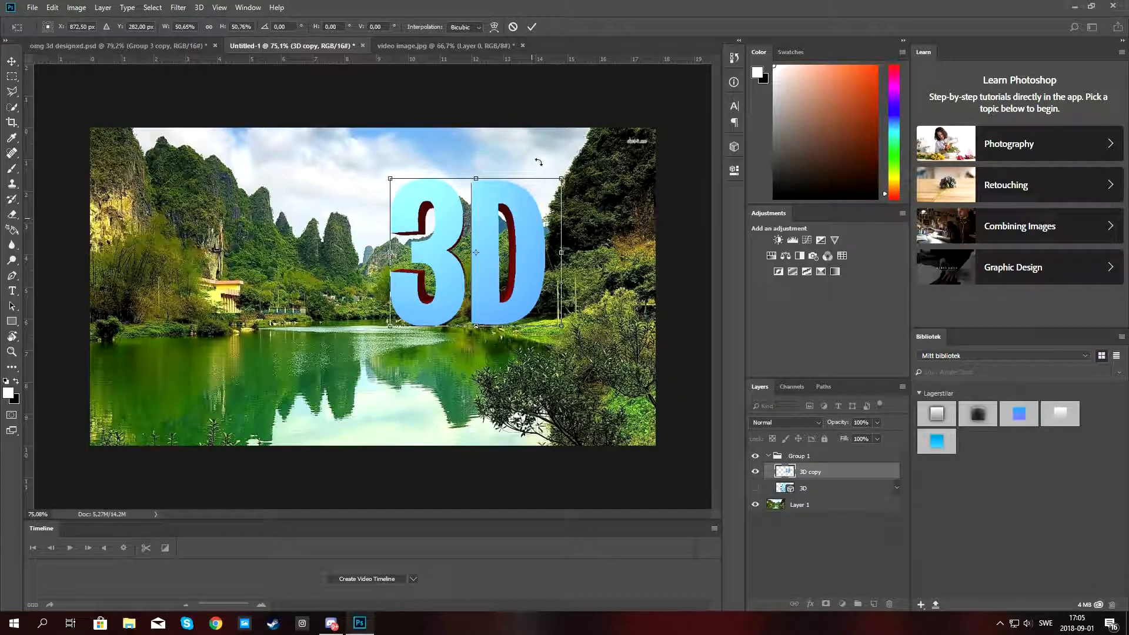
left_click(517, 30)
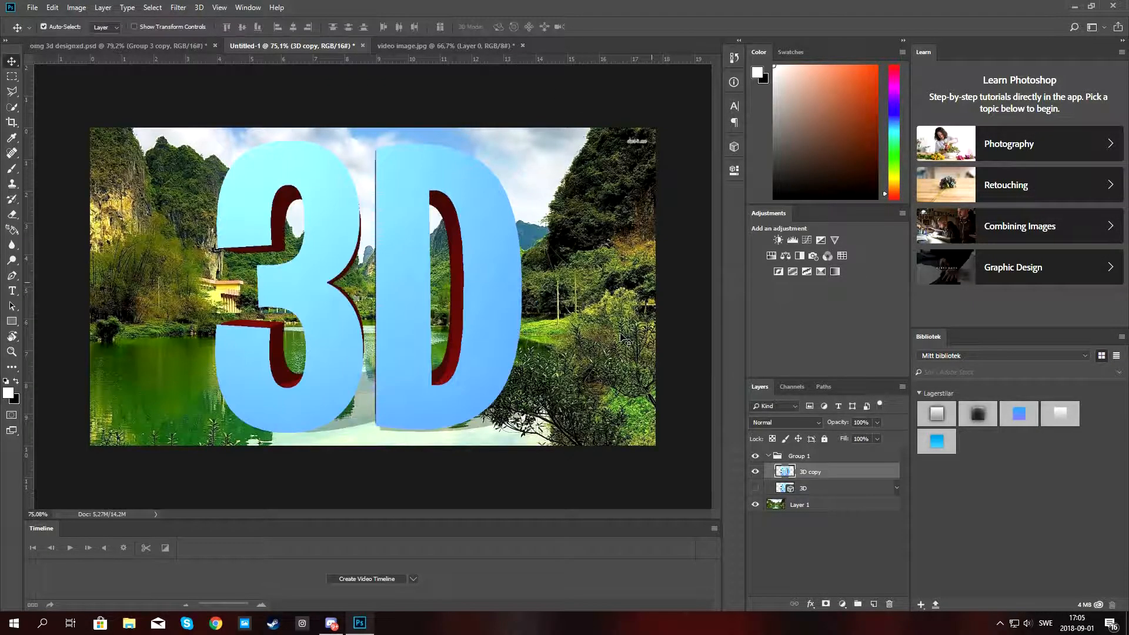
Show the original 3D layer, hide the copy and select the original 3D layer.
left_click(755, 488)
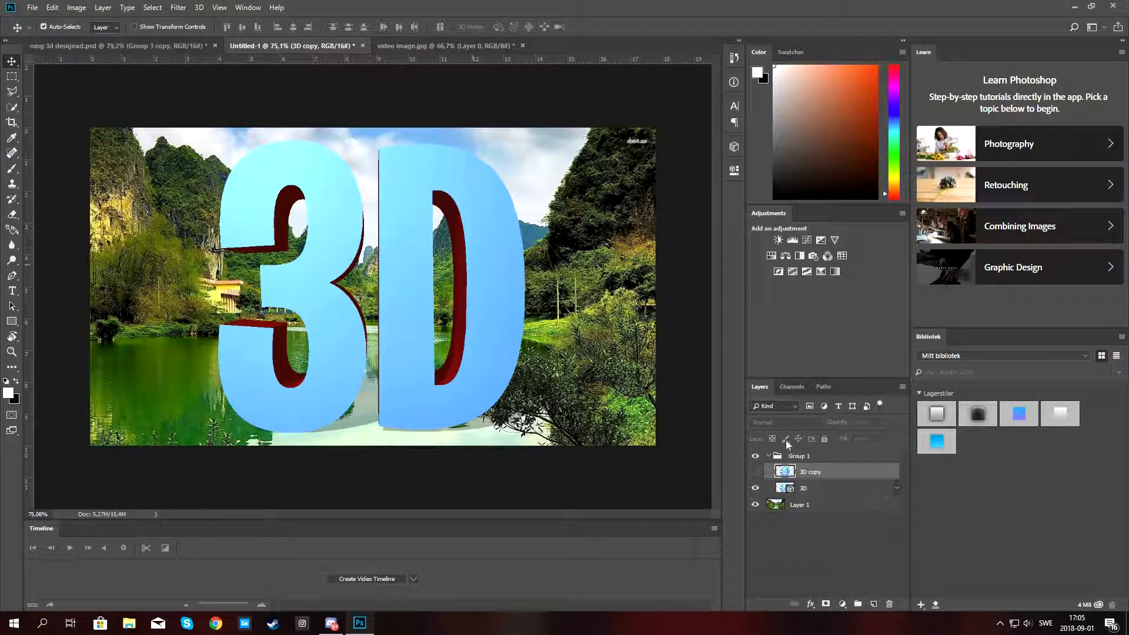
left_click(822, 492)
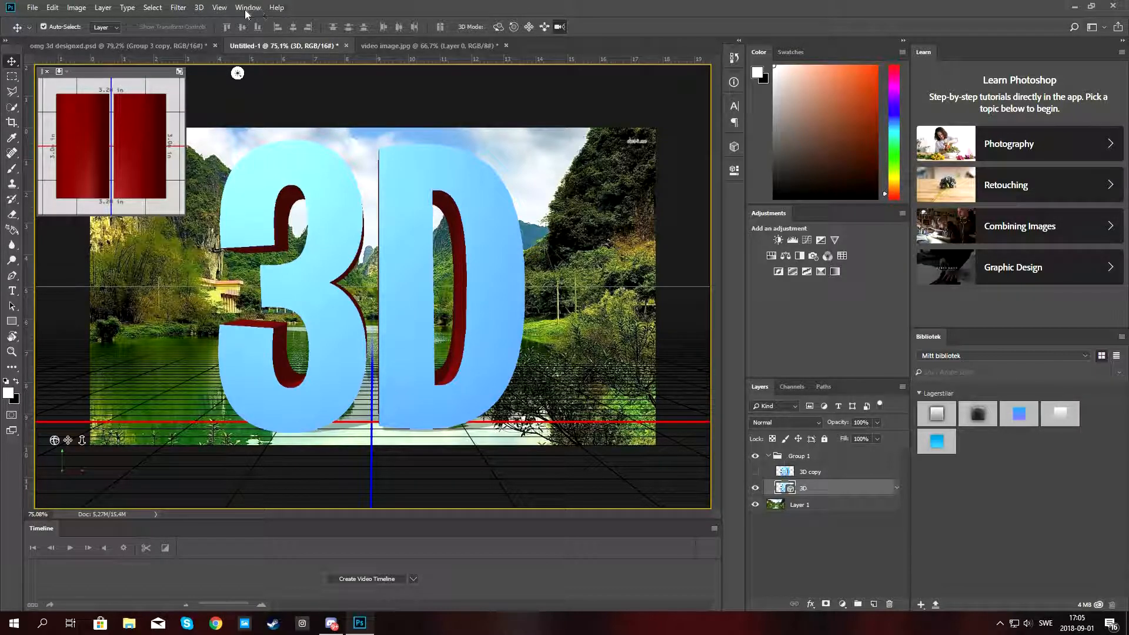
Open the 3D scene panel and collapse it again.
left_click(219, 8)
mouse_move(250, 9)
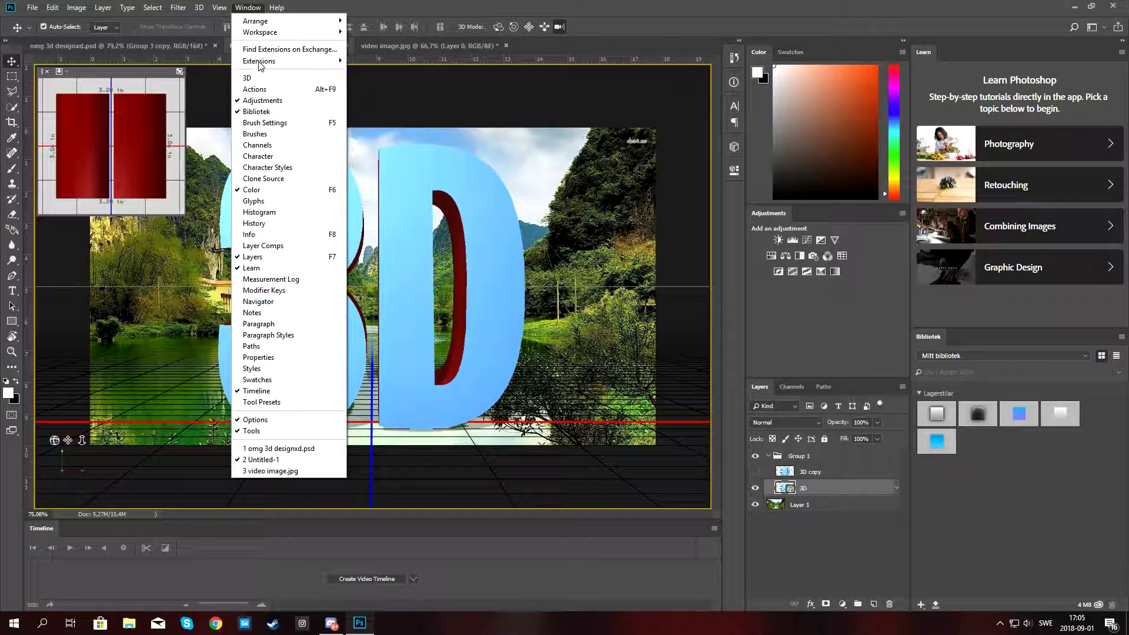
left_click(247, 78)
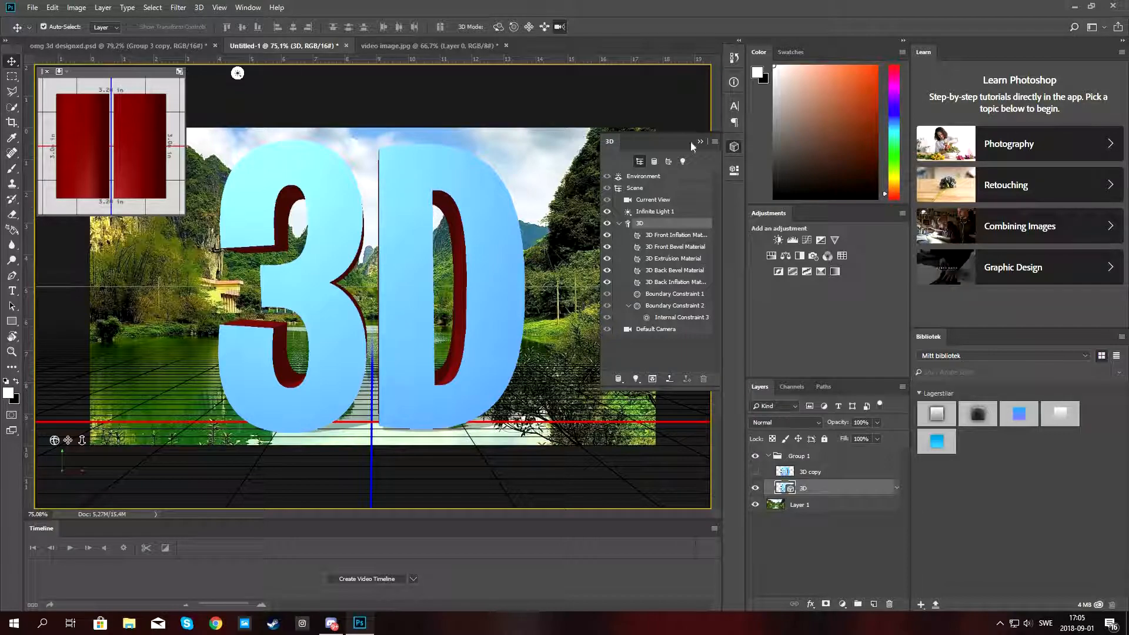
left_click(700, 143)
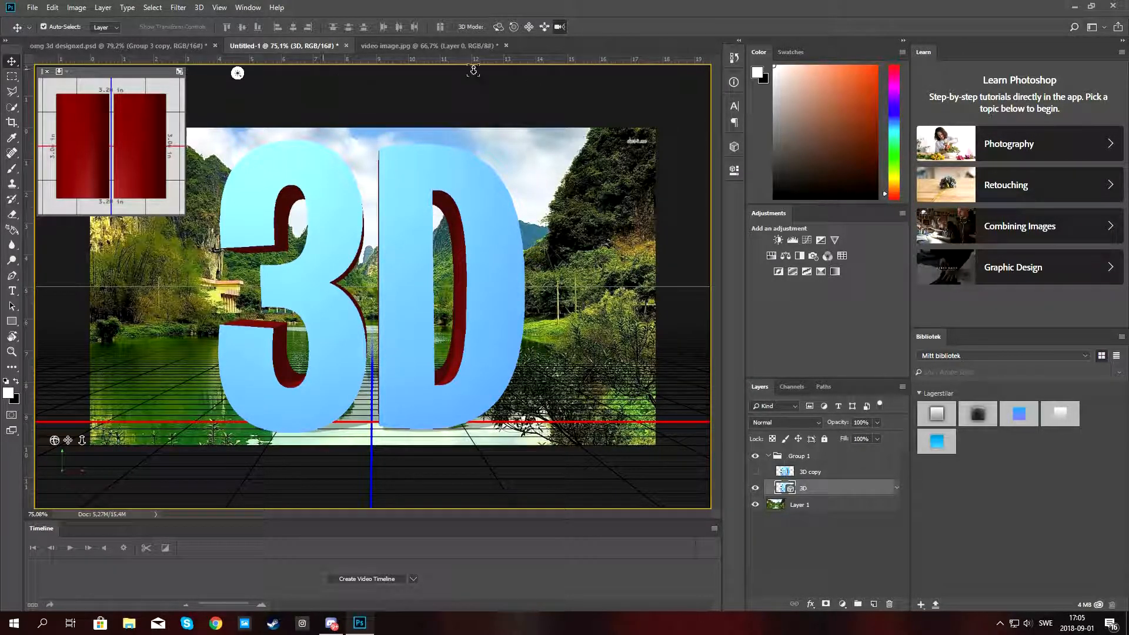
Orbit the 3D text in 3D mode to view it from an angle.
left_click(514, 28)
left_click(543, 28)
left_click(497, 26)
left_click_drag(461, 189, 456, 191)
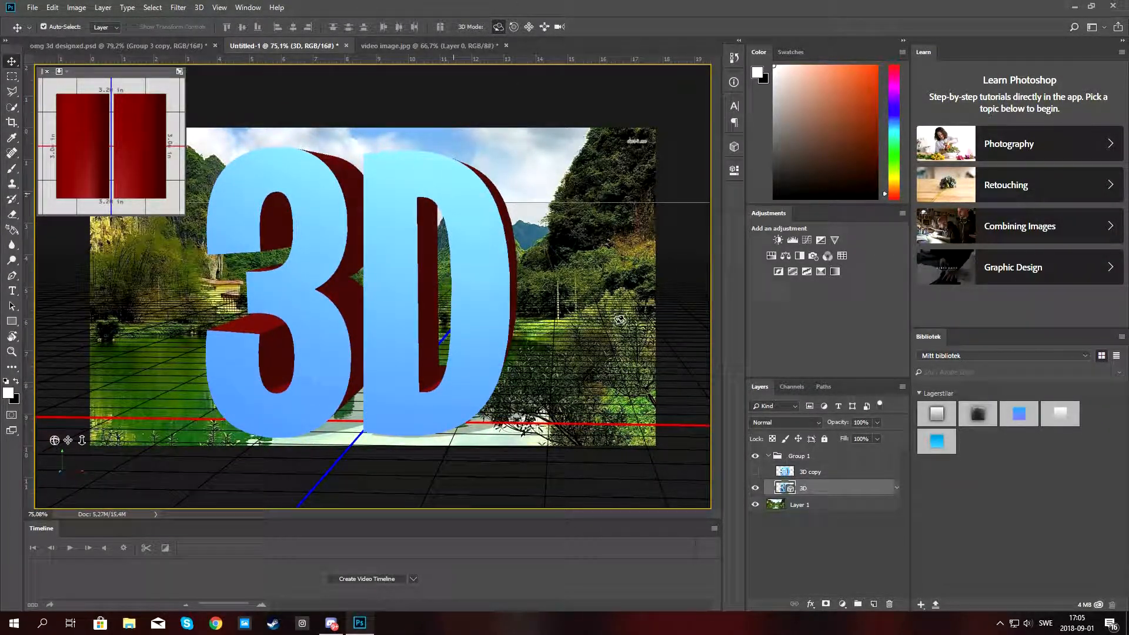
Expand the 3D layer's textures list in the Layers panel.
left_click(897, 491)
left_click(800, 387)
left_click(824, 386)
left_click(758, 388)
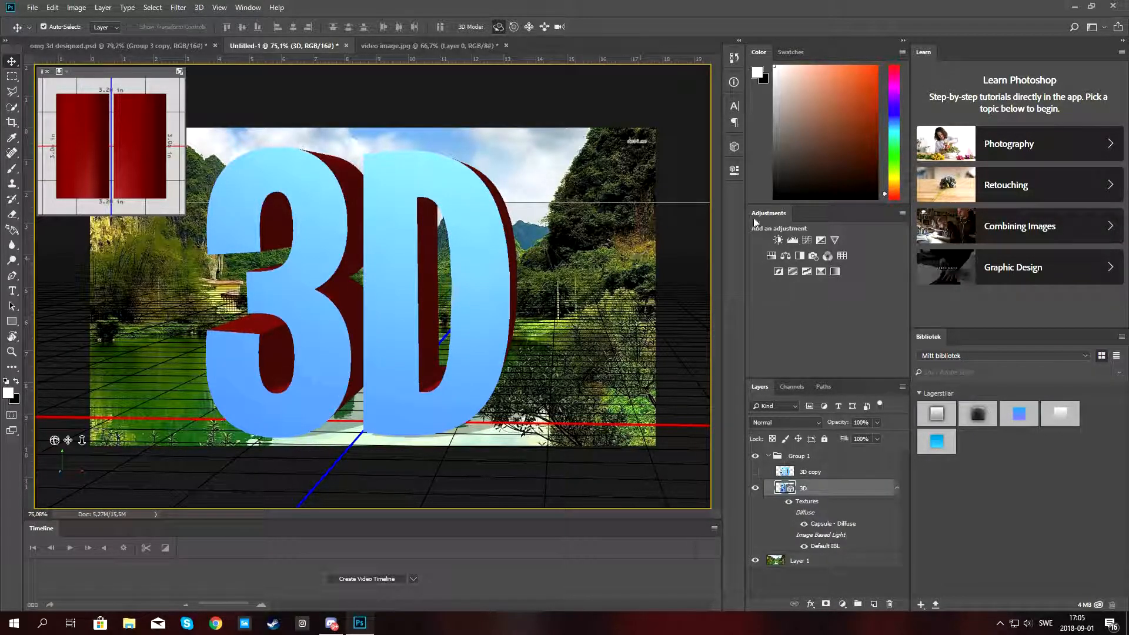
Switch to the 3D workspace and show the 3D scene panel.
left_click(252, 8)
mouse_move(280, 33)
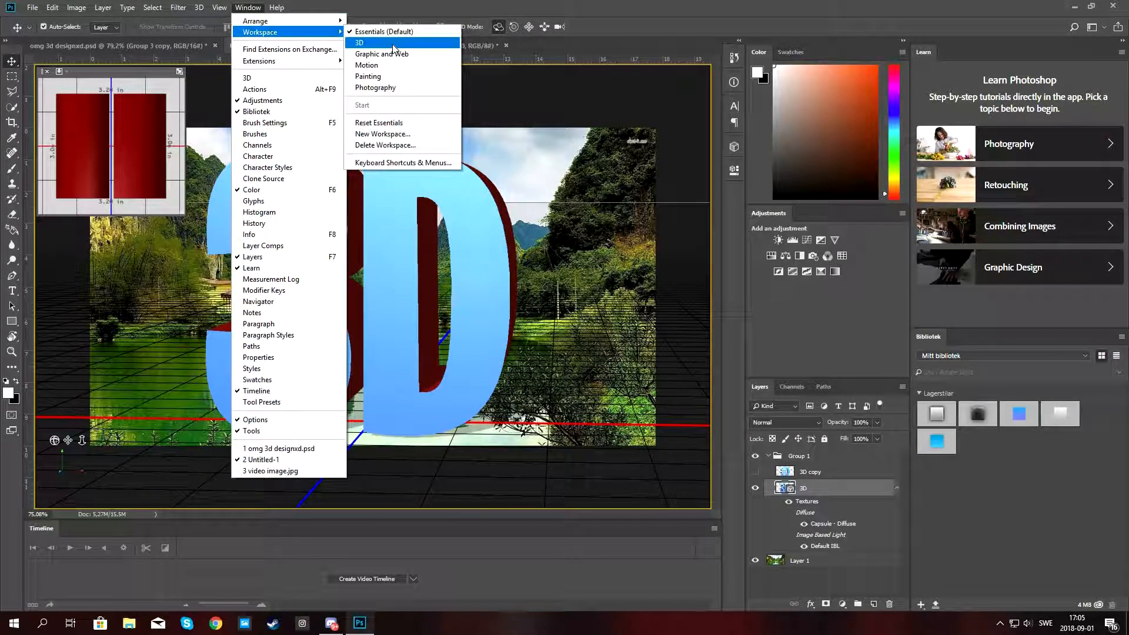
left_click(393, 43)
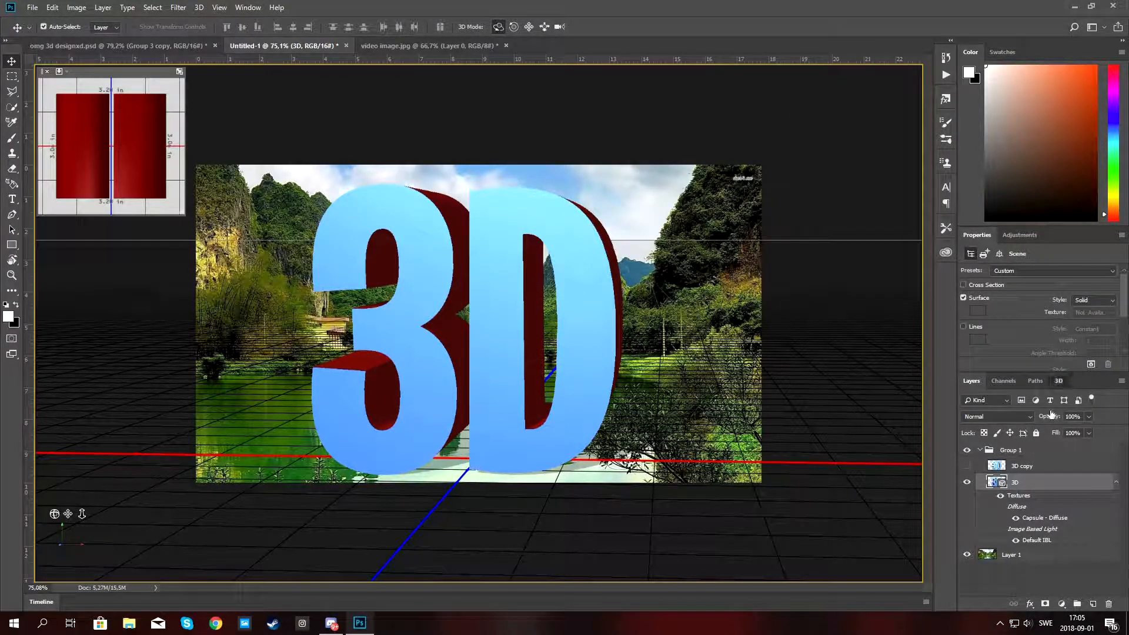
left_click(1064, 382)
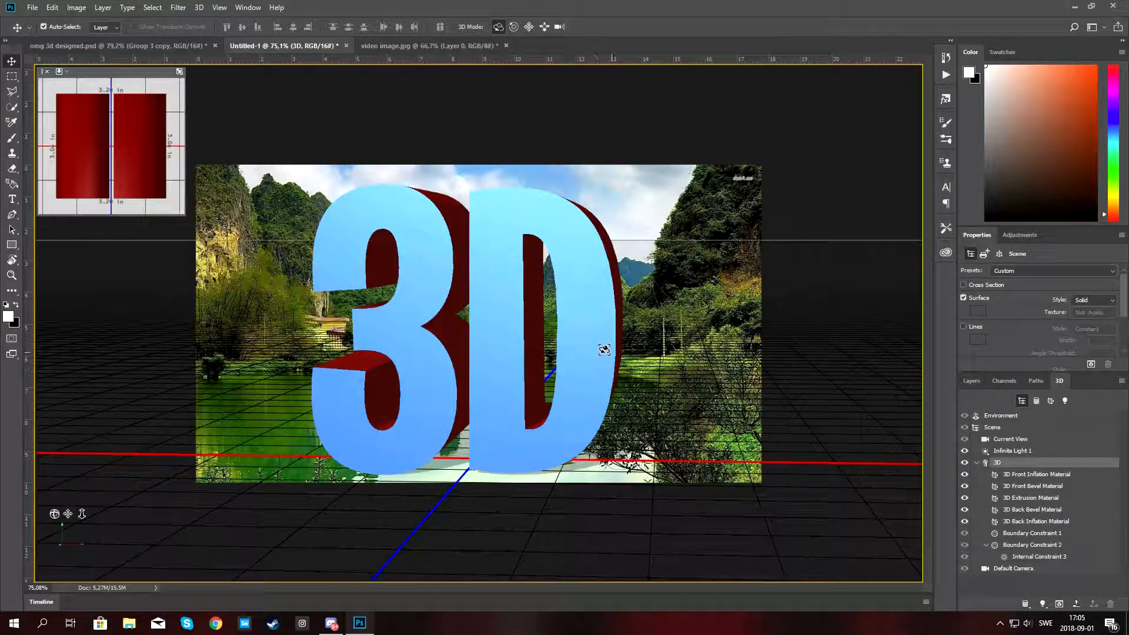
Orbit the 3D text sharply and reset the view to the front.
left_click_drag(616, 347, 474, 328)
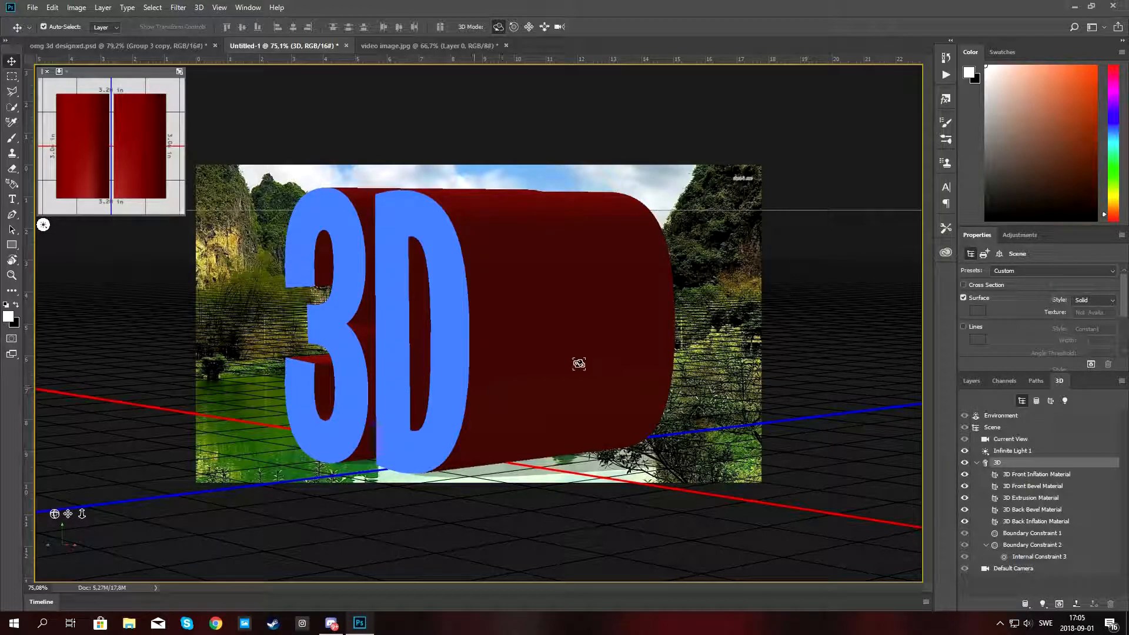
mouse_move(562, 379)
left_mouse_down()
mouse_move(575, 391)
mouse_move(600, 382)
mouse_move(580, 385)
left_mouse_up()
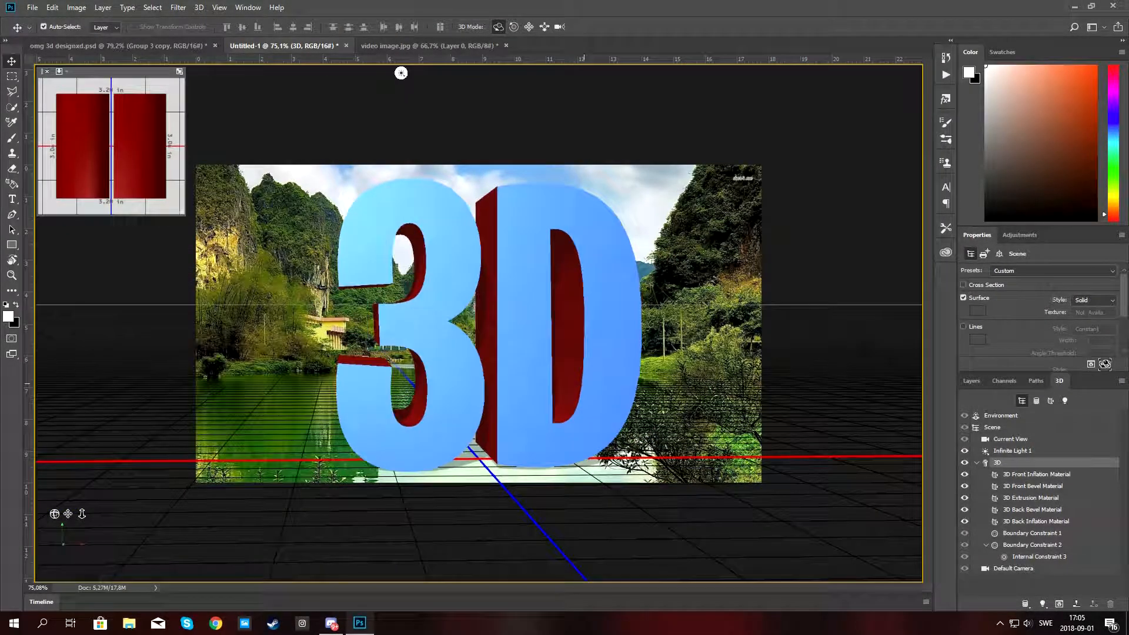
Select the 3D text mesh and set its extrusion depth to 0.412 in.
left_click(1023, 465)
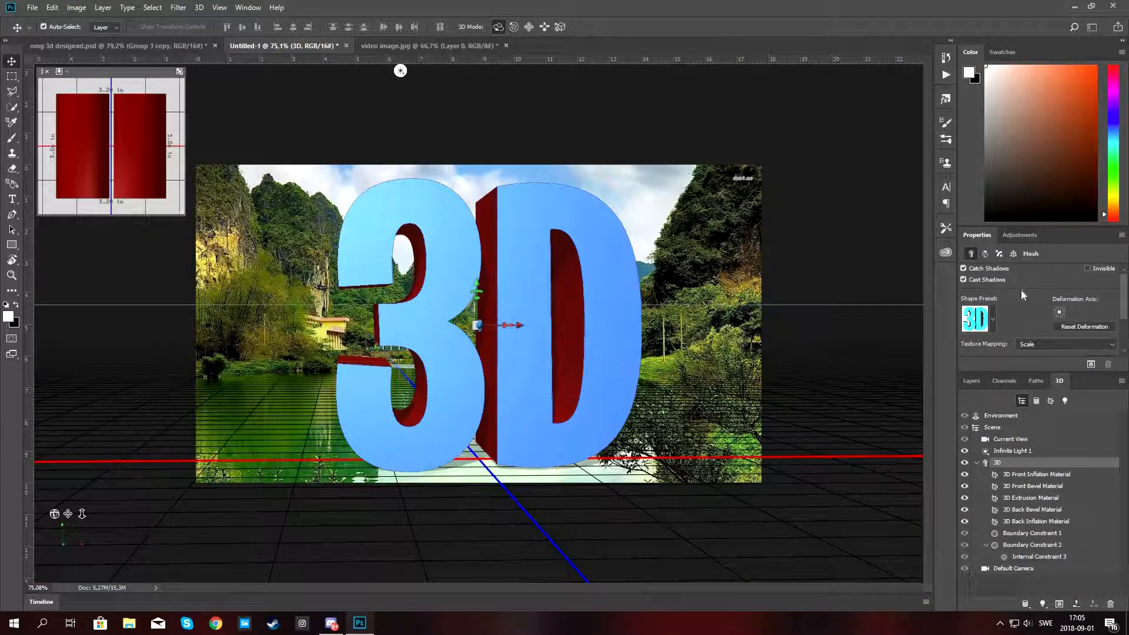
scroll(1021, 290, "down", 2)
left_click_drag(1050, 315, 1041, 316)
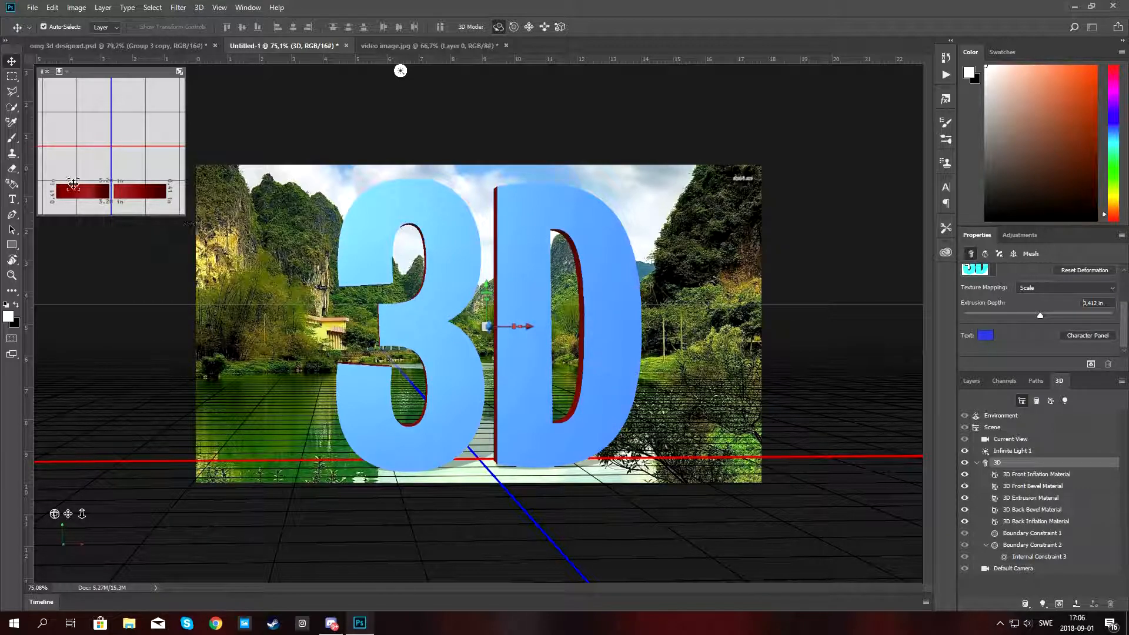
Try to free-transform the 3D layer and cancel the smart object conversion.
left_click_drag(447, 386, 393, 380)
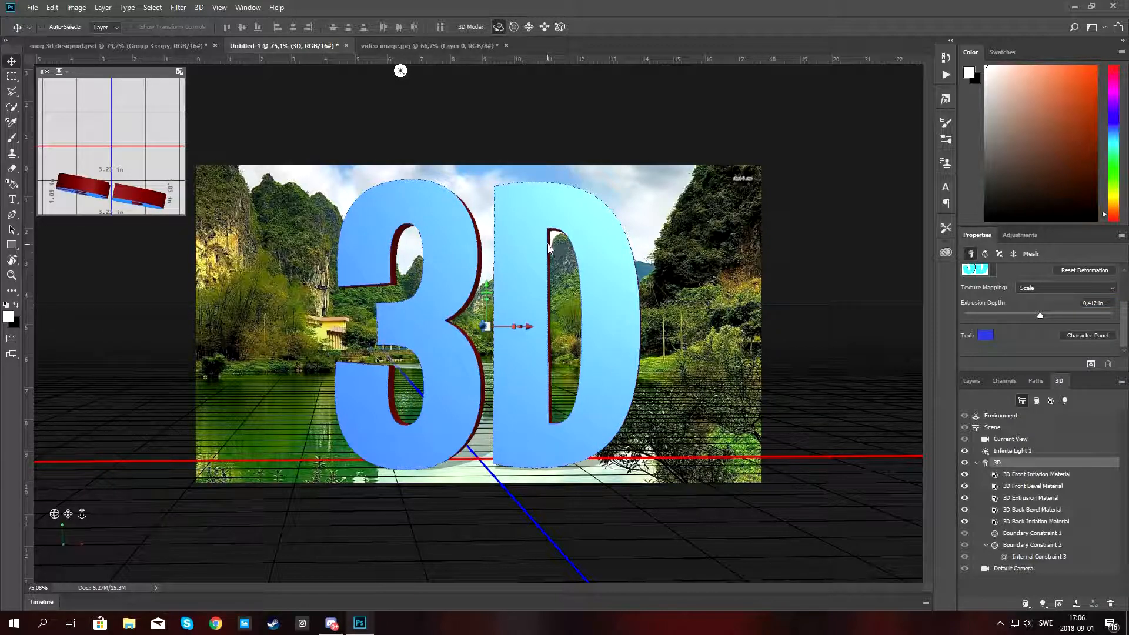
key("ctrl+t")
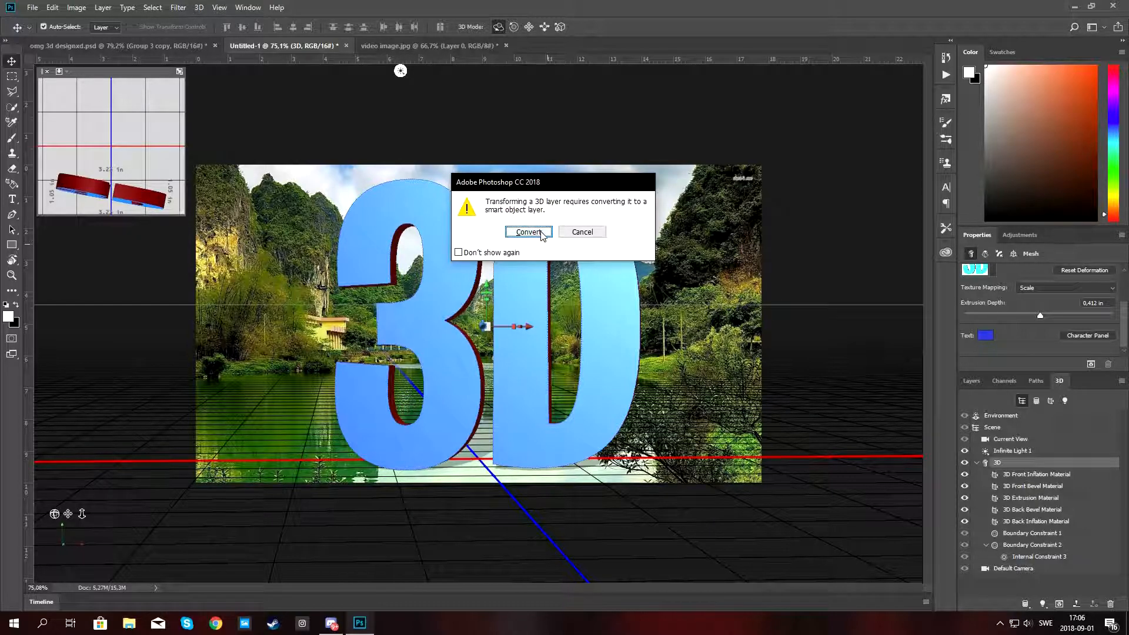
left_click(581, 232)
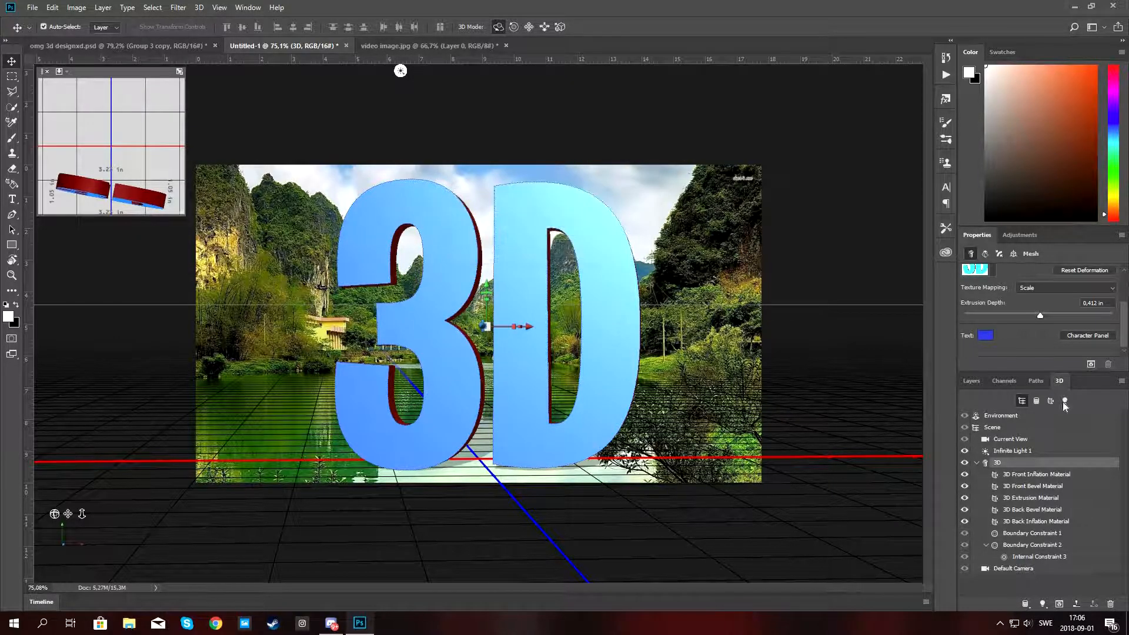
Duplicate the 3D layer and hide the original 3D layer.
left_click(971, 380)
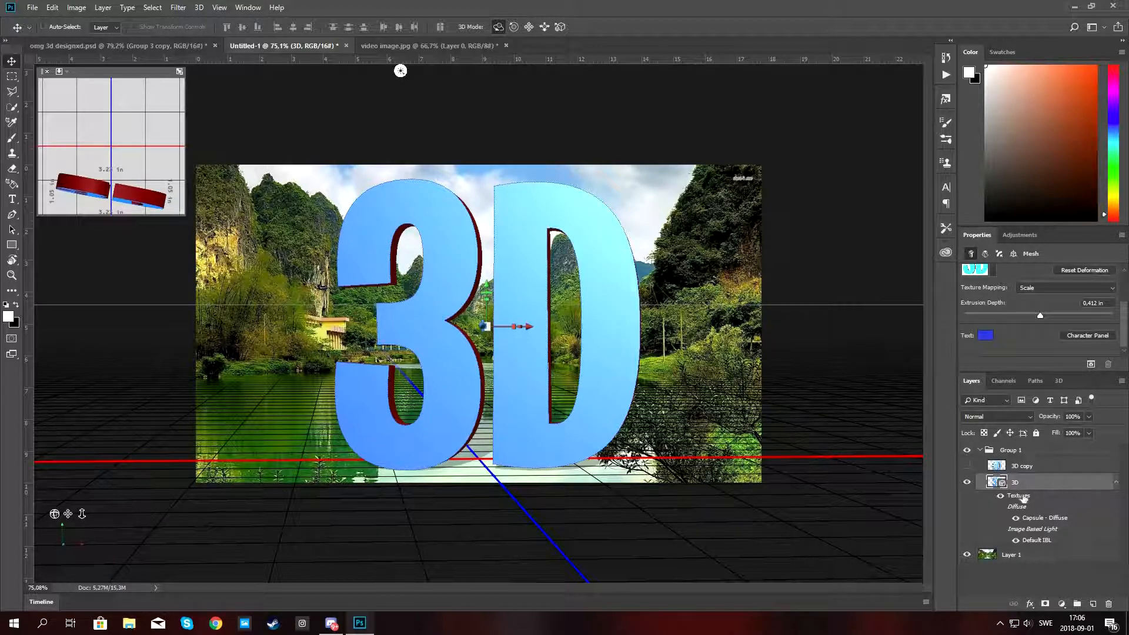
key("ctrl+j")
left_click(966, 554)
Rasterize 3D copy 2 and scale it down to about a quarter, placing it in the sky at the upper right.
right_click(1029, 482)
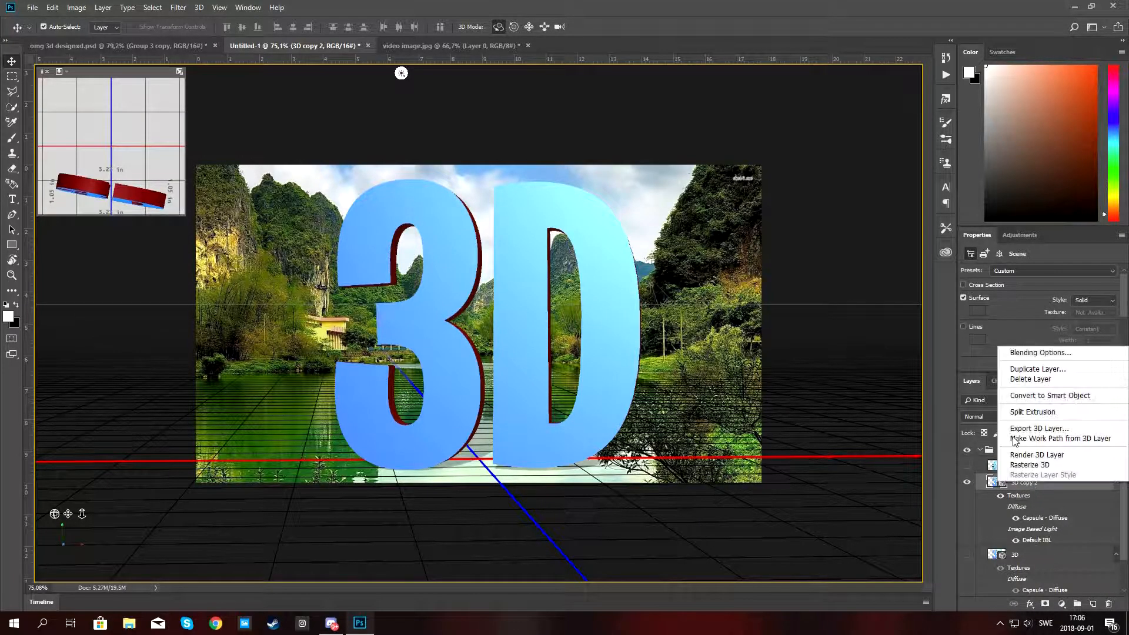
left_click(1030, 465)
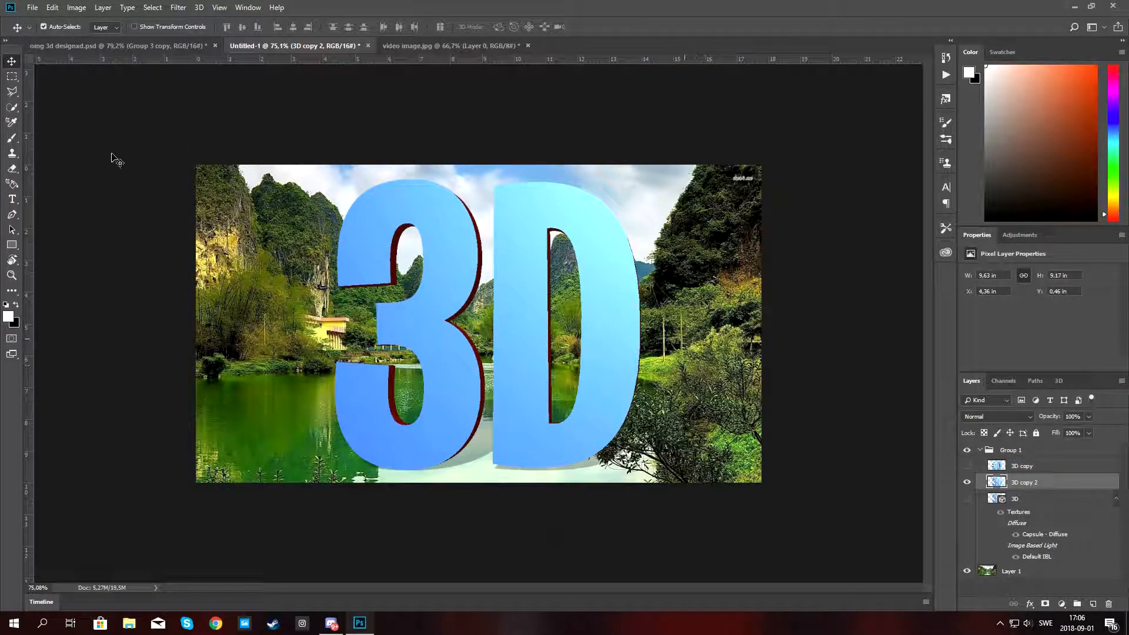
key("ctrl+t")
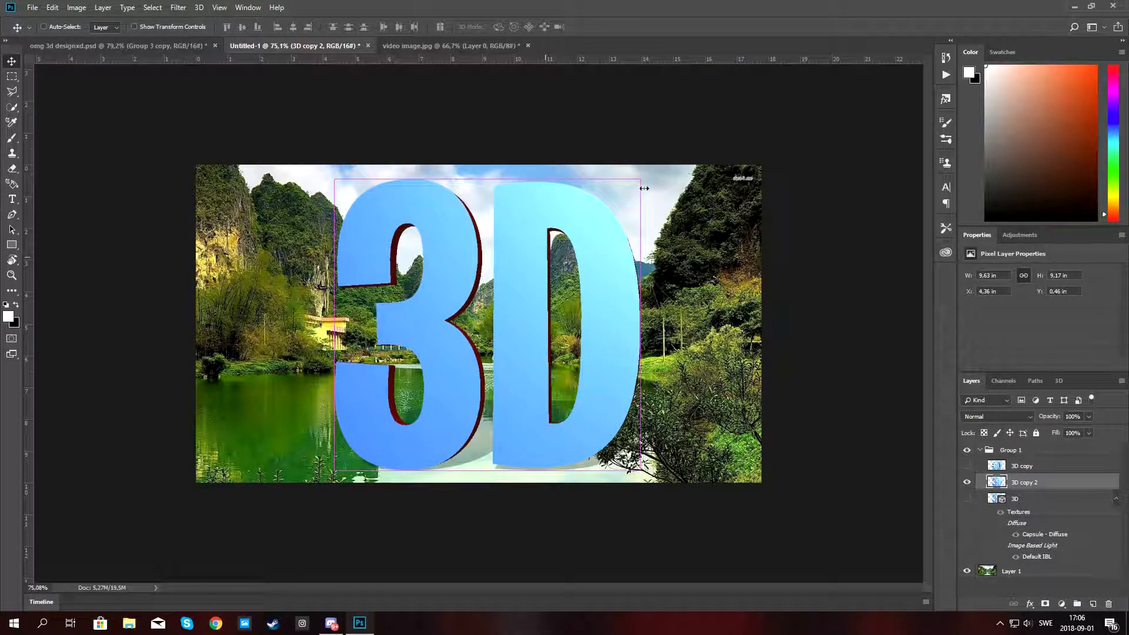
left_click_drag(552, 246, 623, 228)
left_click_drag(621, 271, 659, 234)
left_click(532, 28)
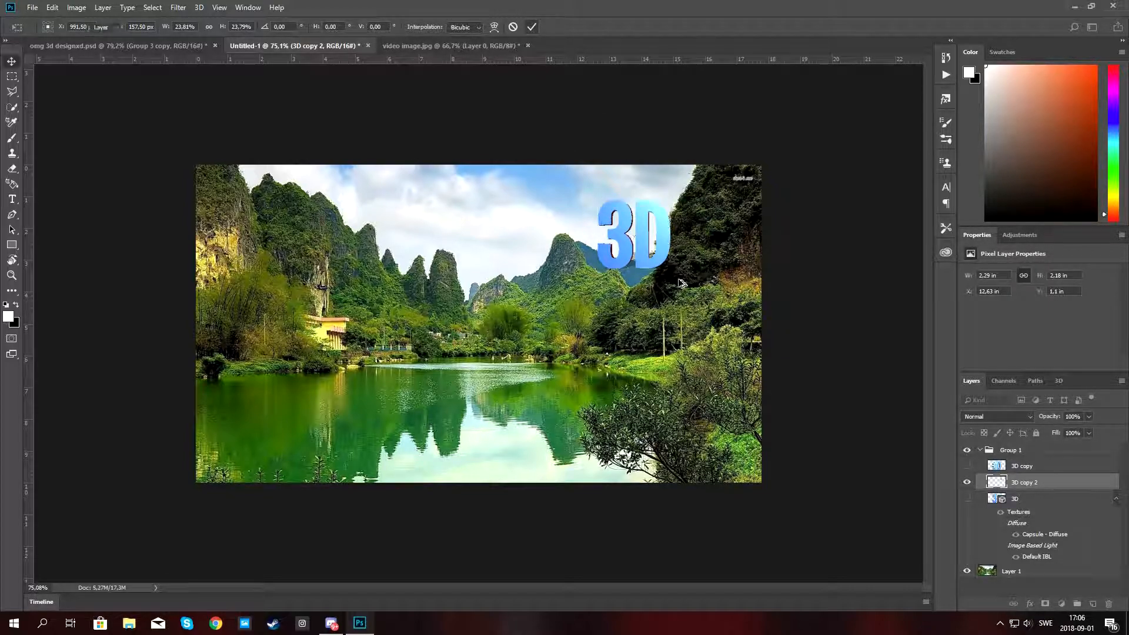
scroll(663, 248, "up", 2)
scroll(662, 248, "down", 3)
scroll(662, 248, "up", 3)
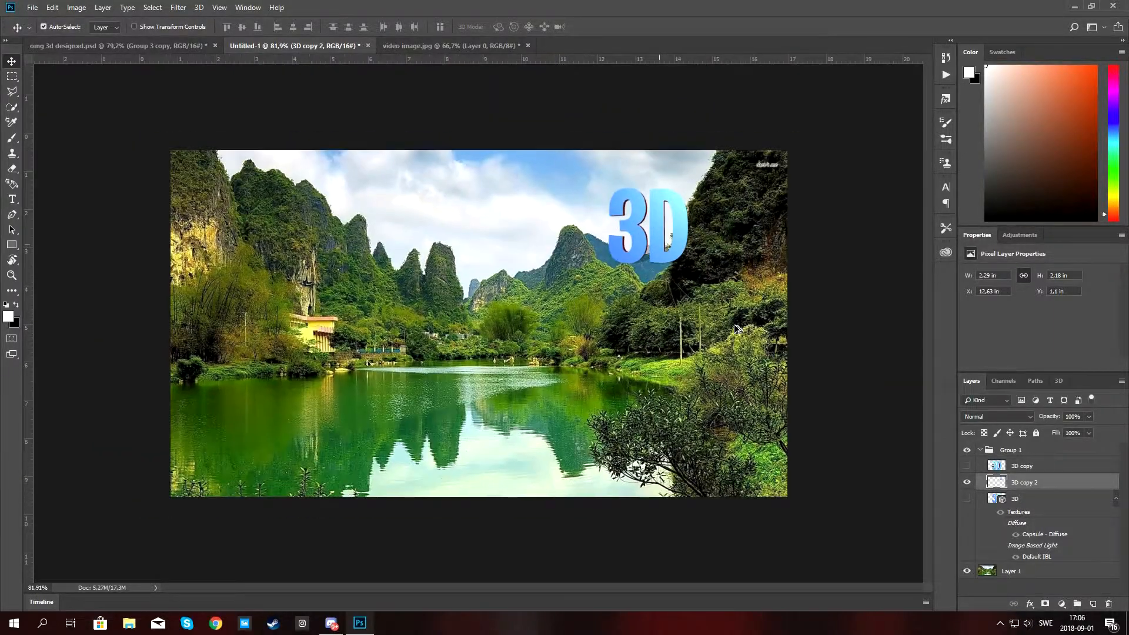
scroll(733, 325, "down", 1)
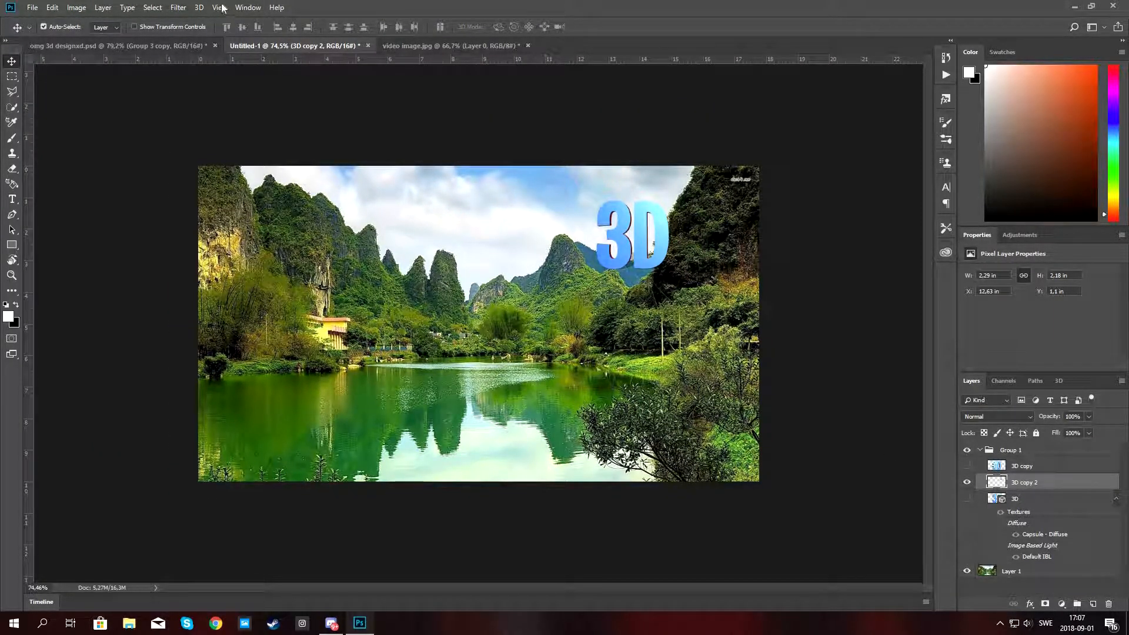
Switch the workspace back to Essentials.
left_click(248, 7)
mouse_move(294, 32)
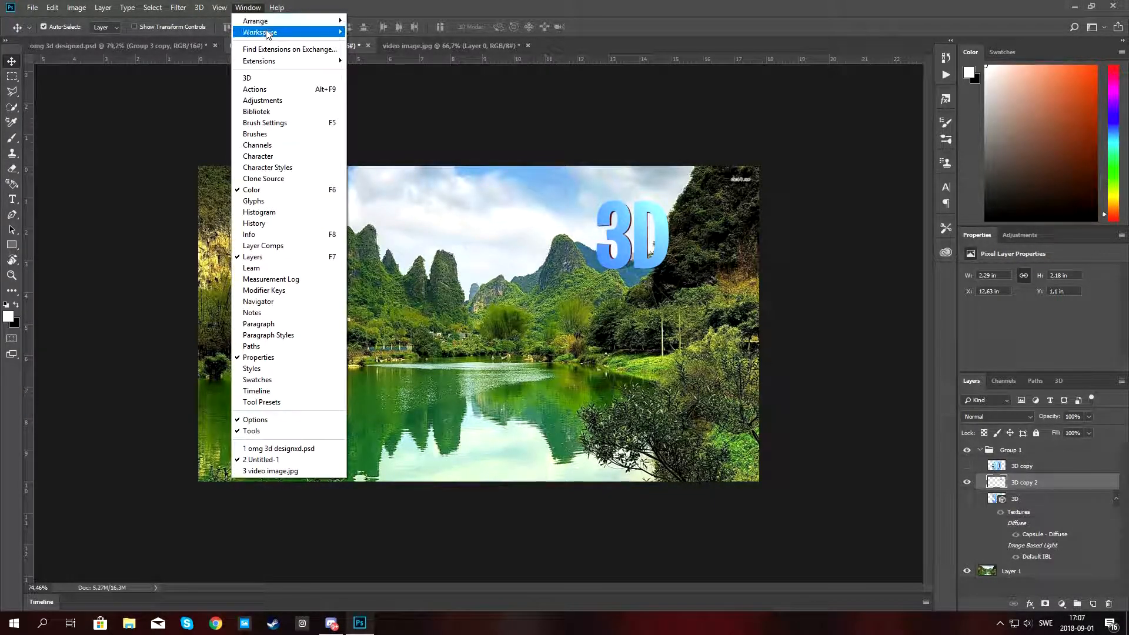
left_click(425, 33)
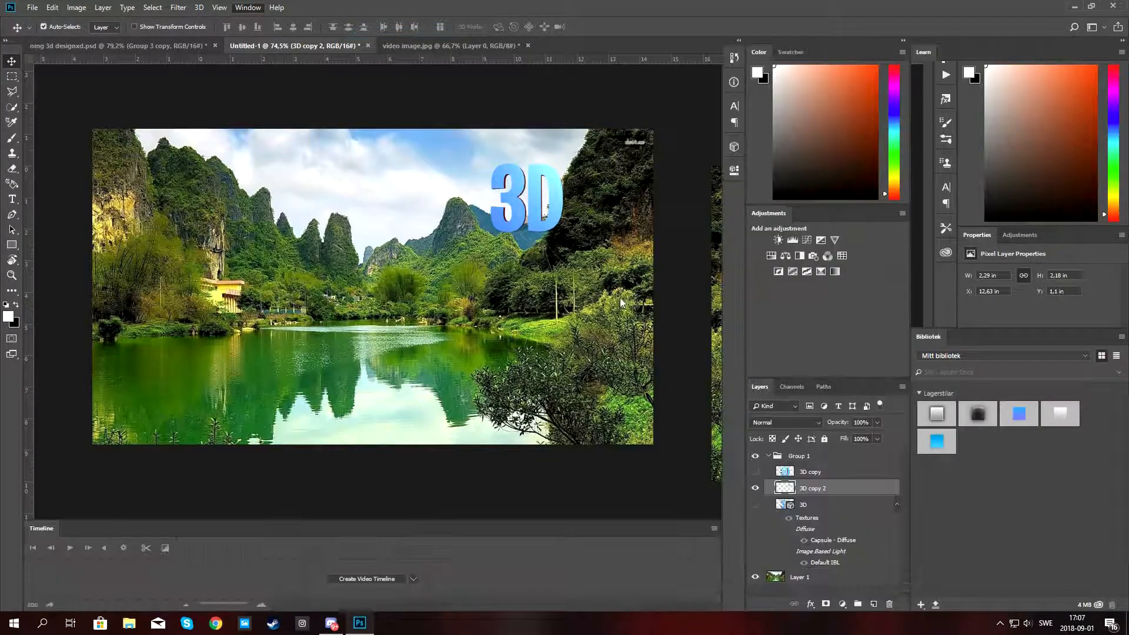
Compare the working document with the finished design in the other open file.
scroll(399, 246, "up", 3)
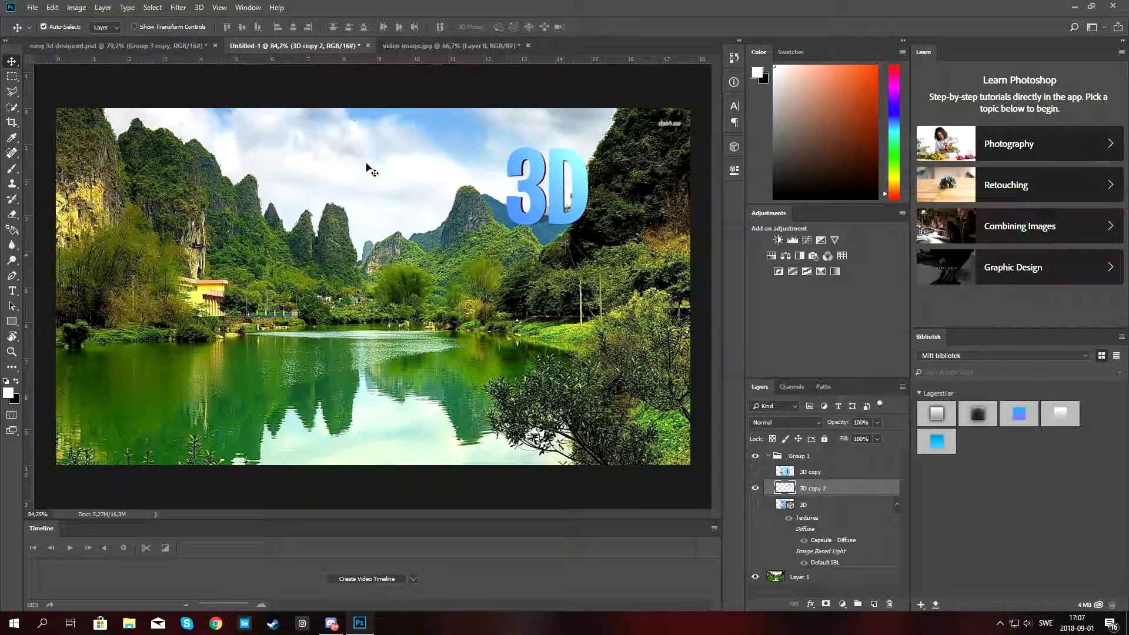
left_click(122, 46)
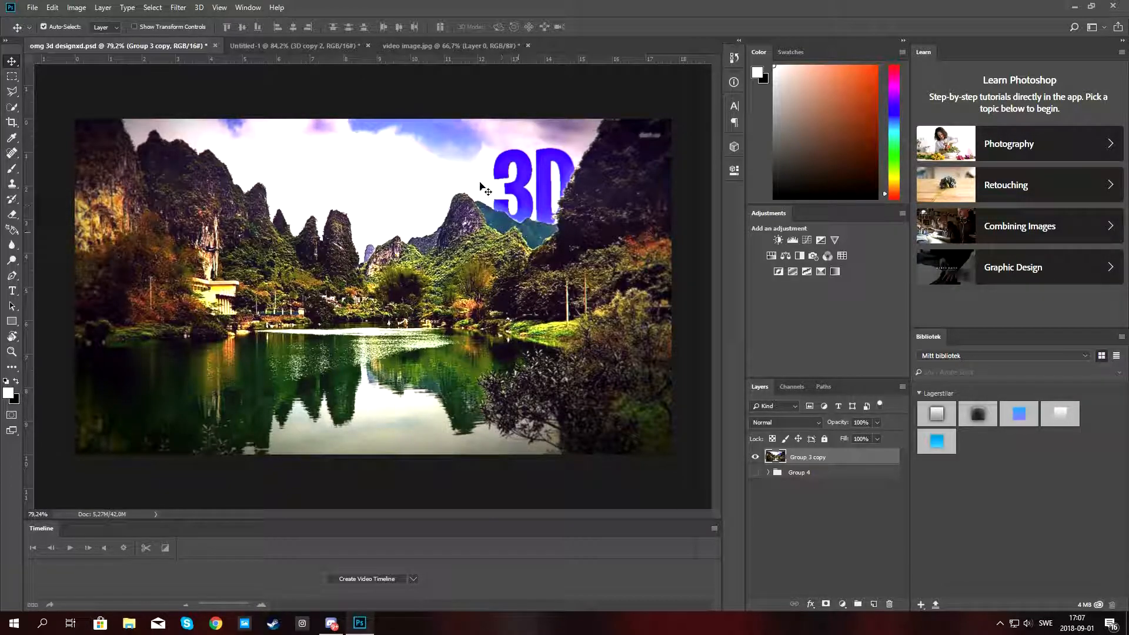
left_click(301, 48)
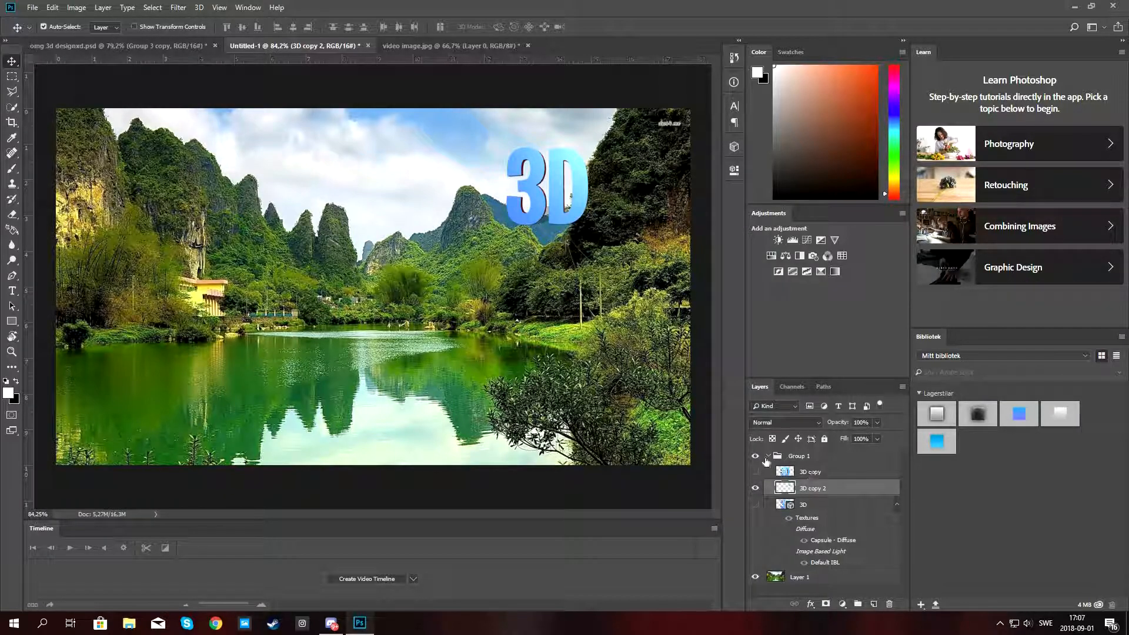
Collapse Group 1 and duplicate the landscape photo layer, Layer 1.
left_click(769, 457)
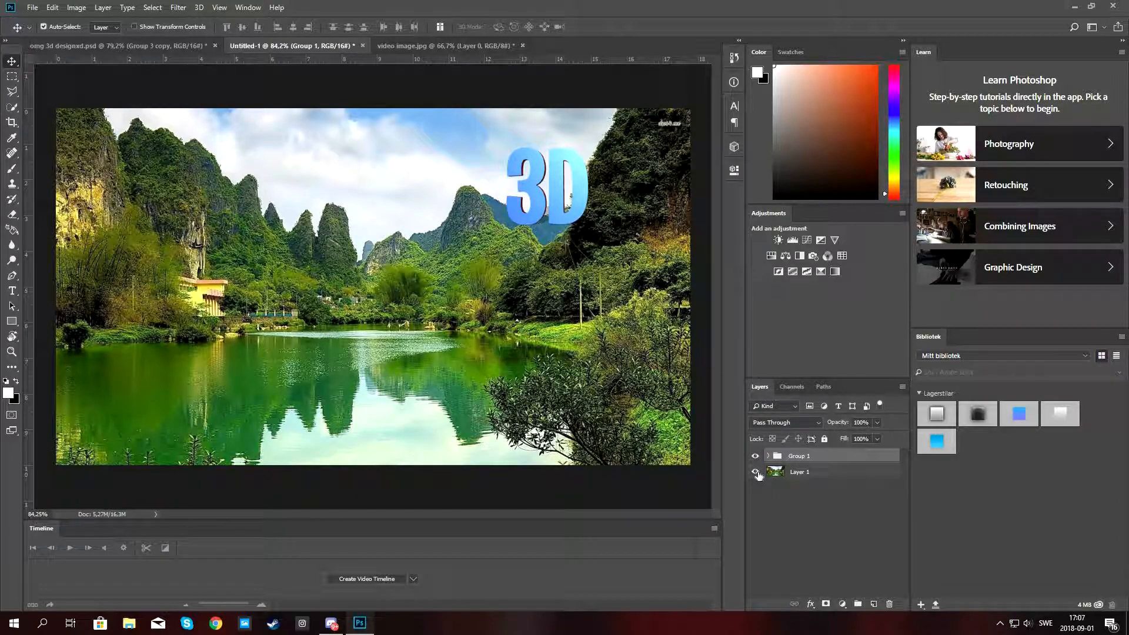
left_click(757, 474)
left_click(757, 474)
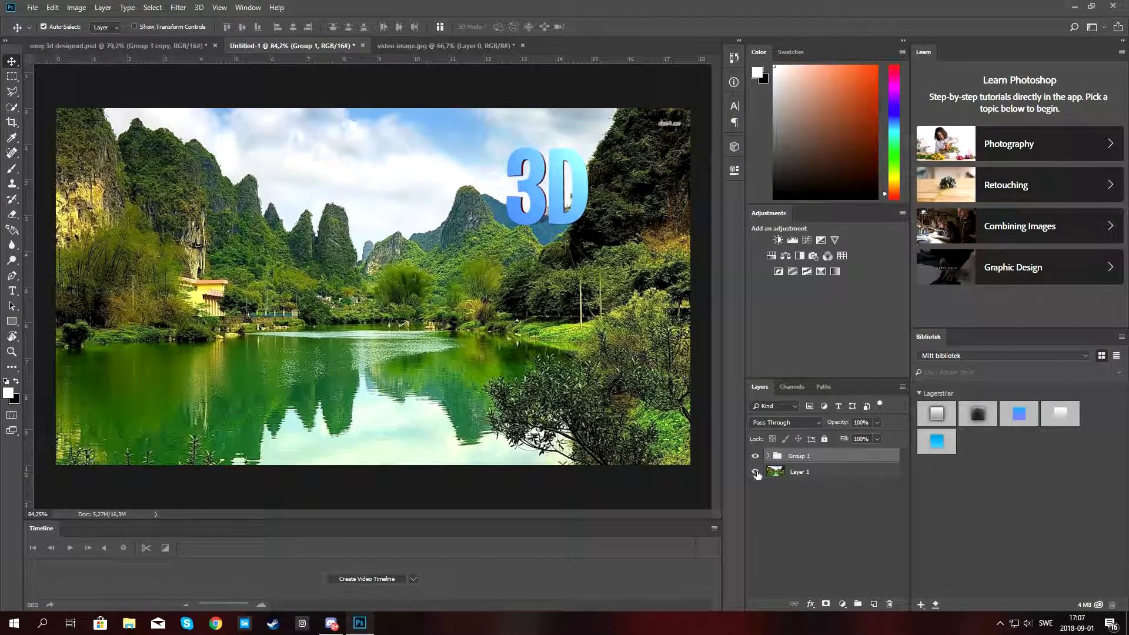
left_click(800, 474)
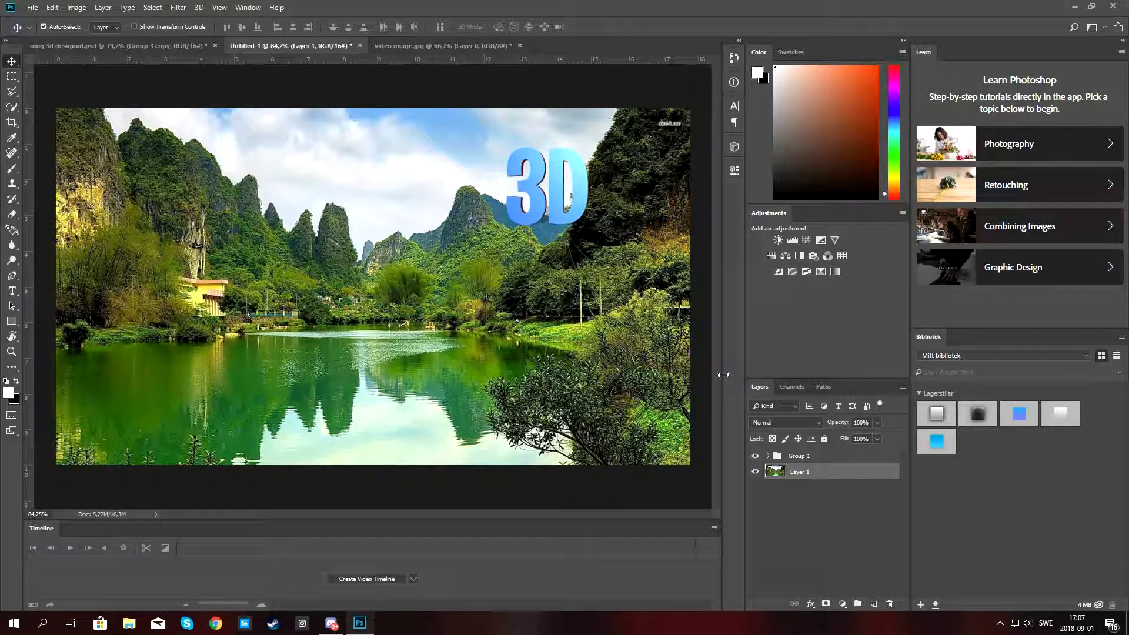
key("ctrl+j")
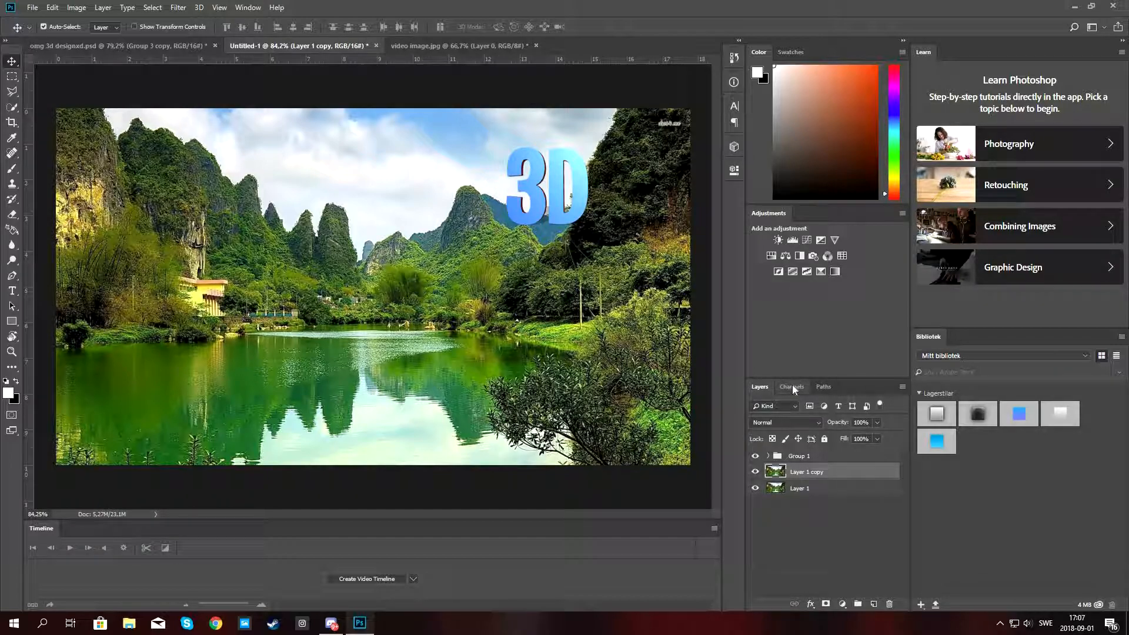
Isolate the Blue channel of the duplicated photo layer and hide Group 1.
left_click(793, 386)
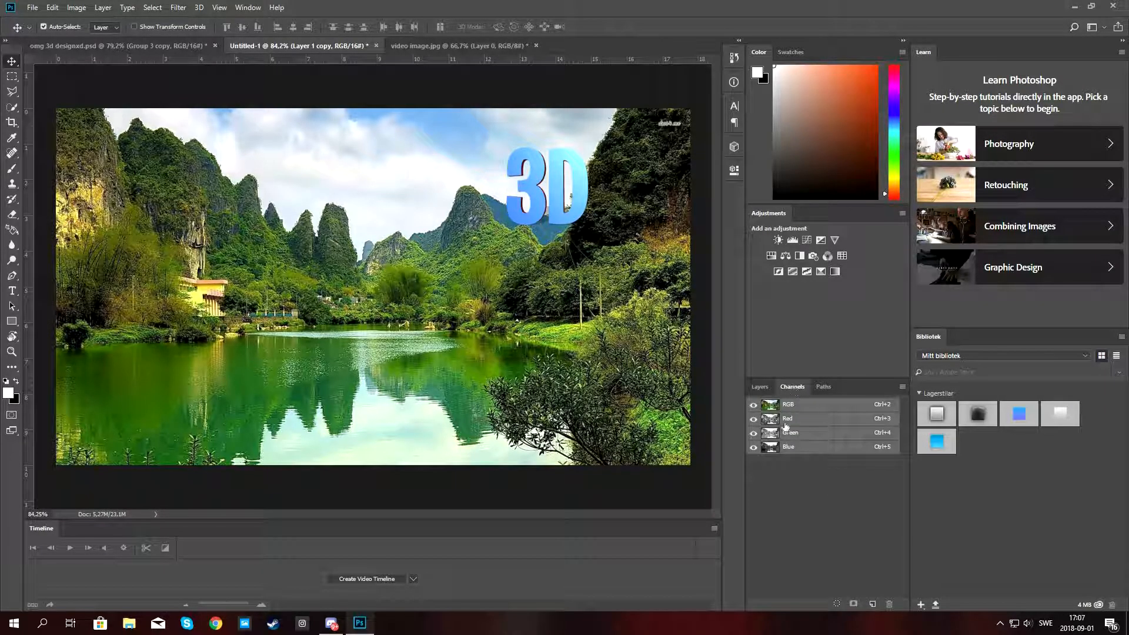
left_click(753, 447)
left_click(798, 448)
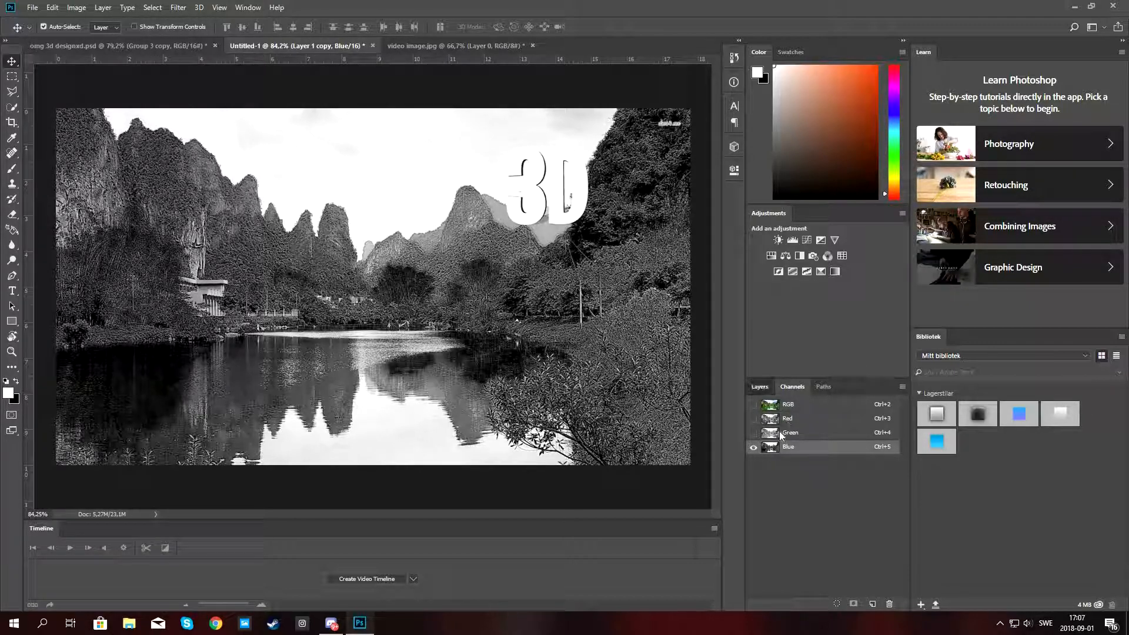
left_click(759, 386)
left_click(754, 456)
left_click(790, 386)
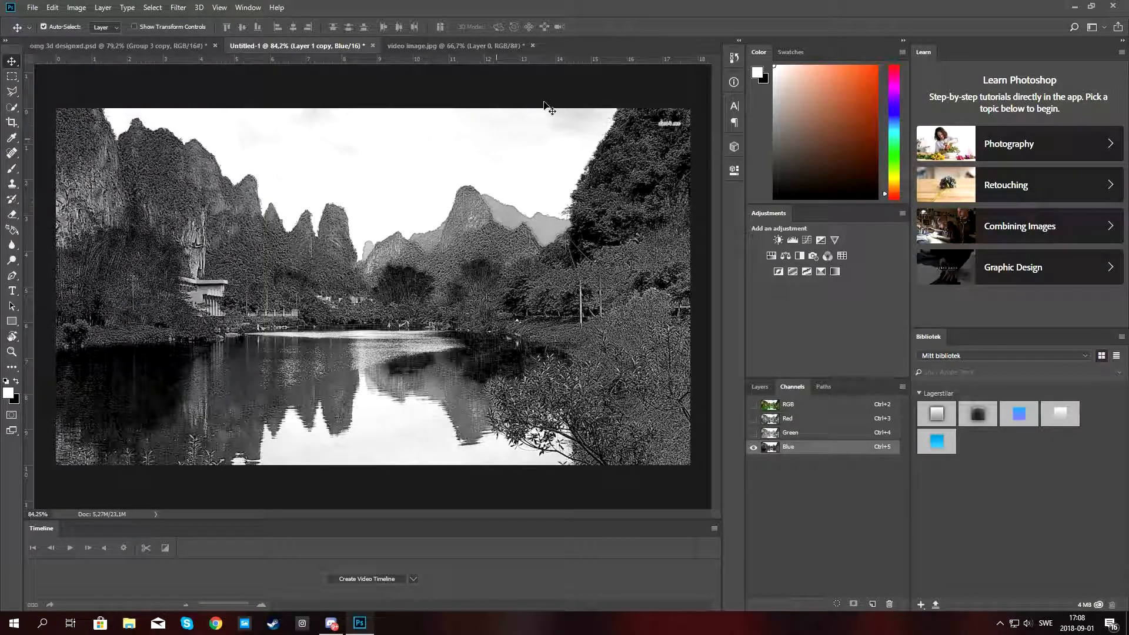
left_click(11, 92)
left_click(12, 107)
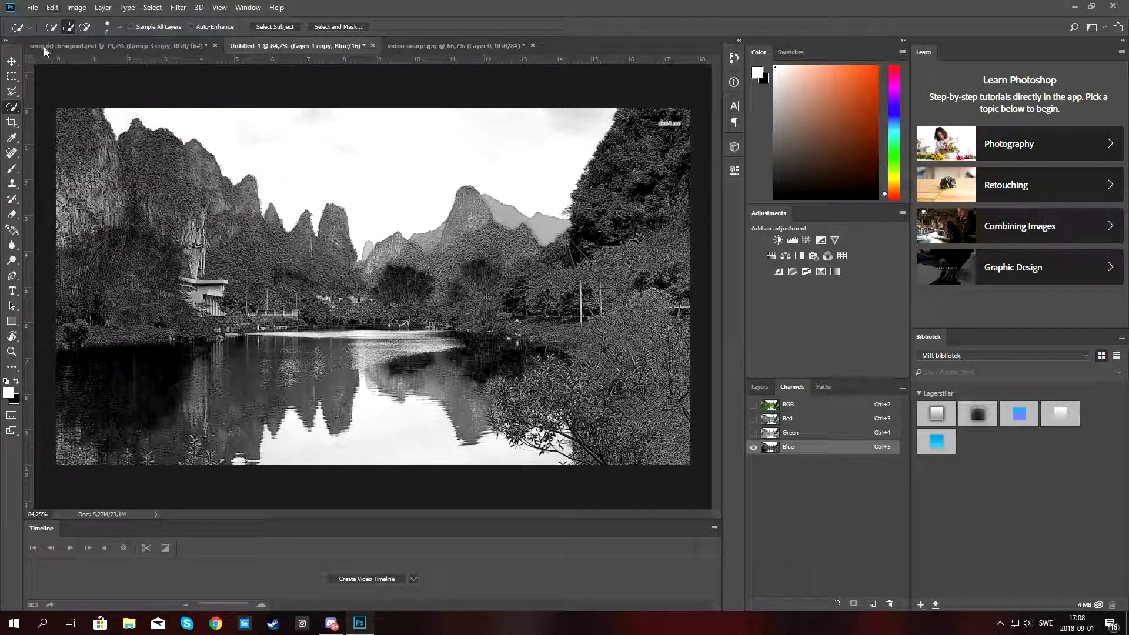
left_click(12, 60)
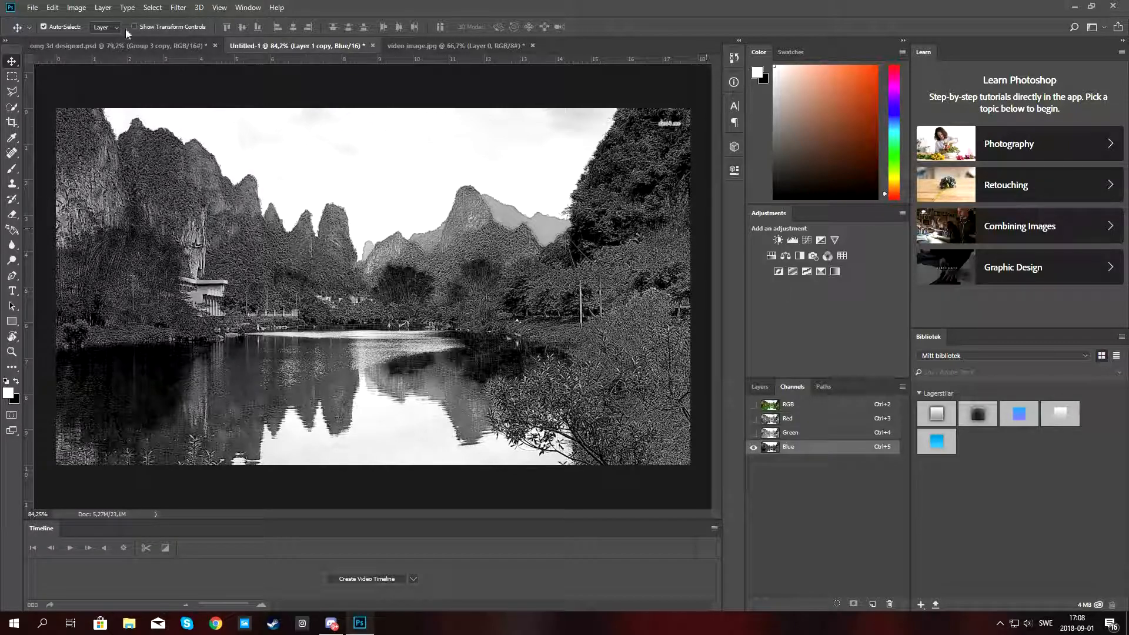
Apply Curves to the Blue channel, drawing the black and white input sliders together (white at 180) so the sky turns white.
left_click(76, 8)
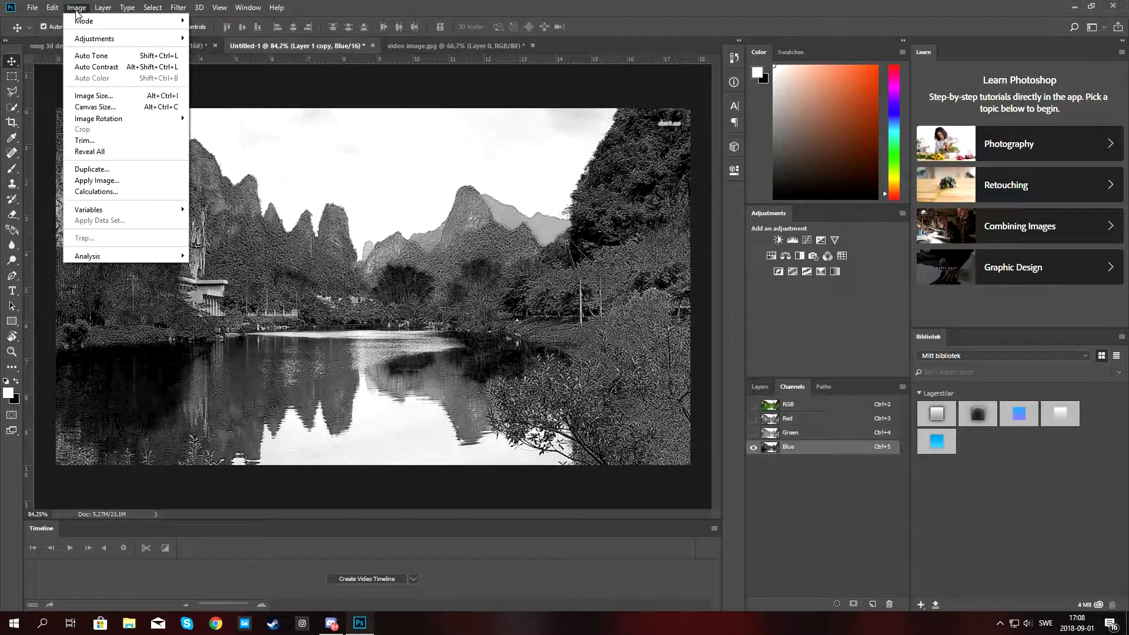
mouse_move(52, 8)
mouse_move(108, 40)
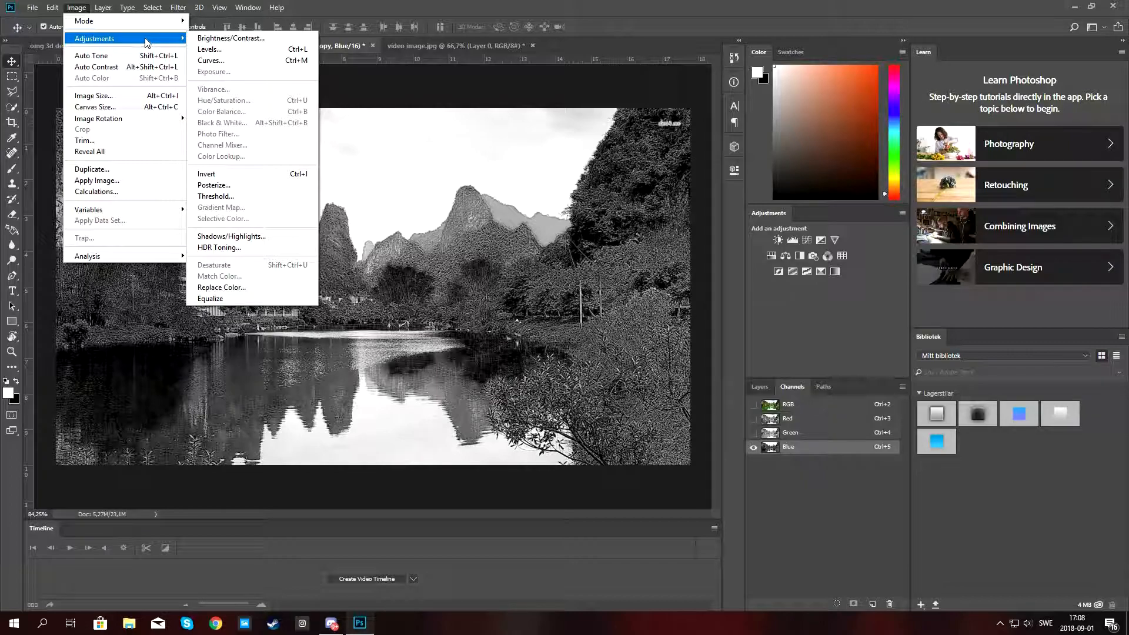
left_click(211, 60)
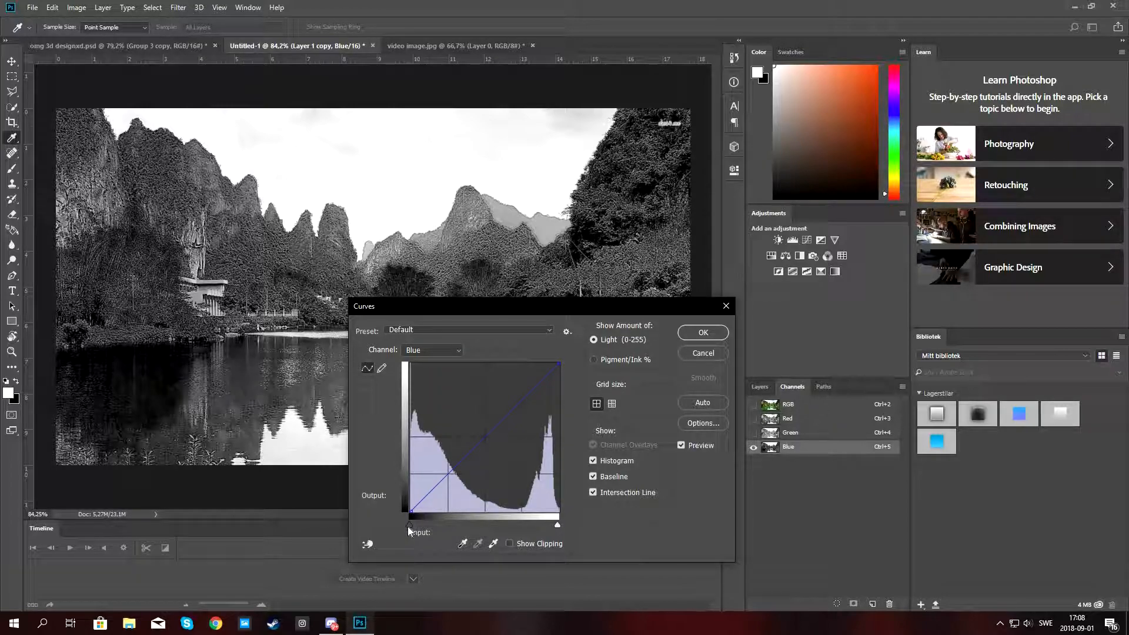
left_click_drag(411, 525, 483, 523)
left_click_drag(557, 524, 513, 525)
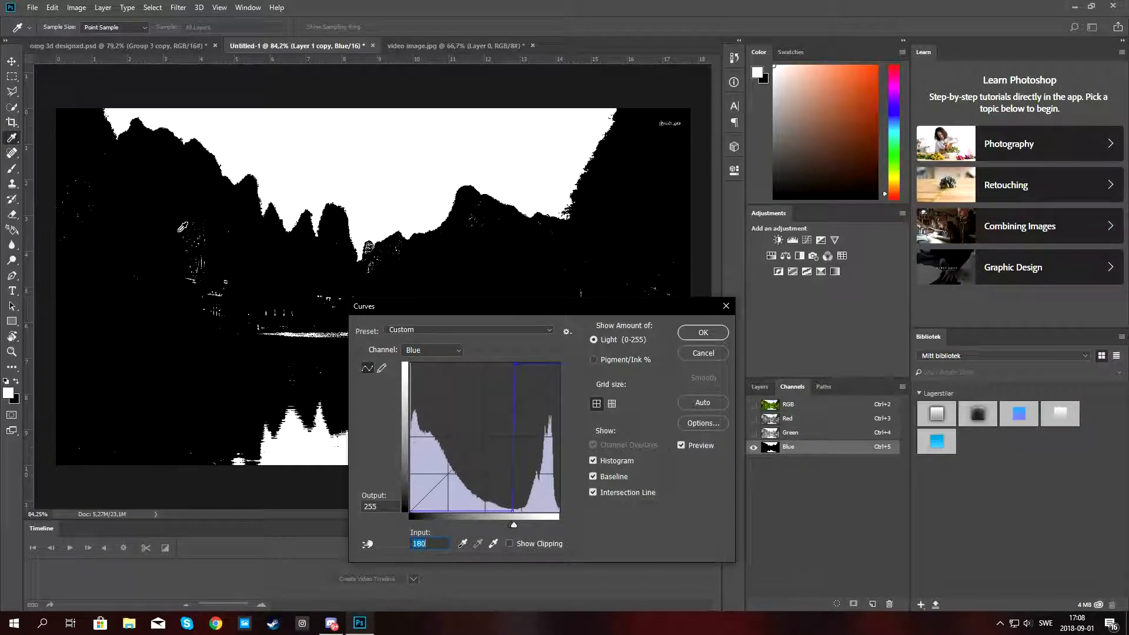
left_click(703, 332)
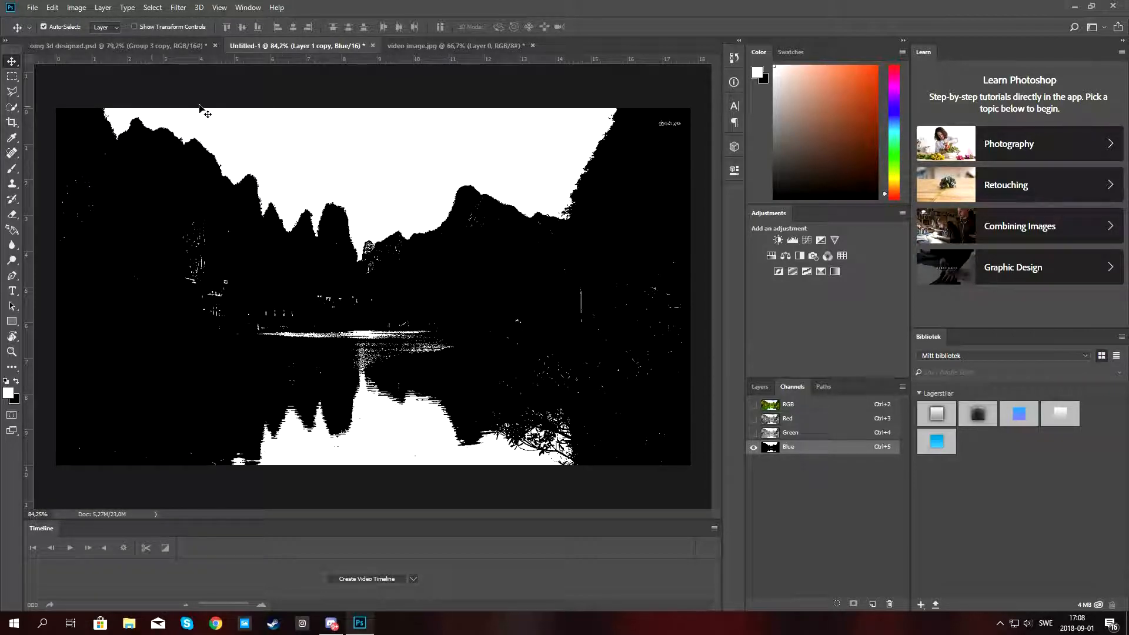
Select the white sky area with the Quick Selection tool.
left_click(758, 387)
left_click(758, 474)
left_click(756, 473)
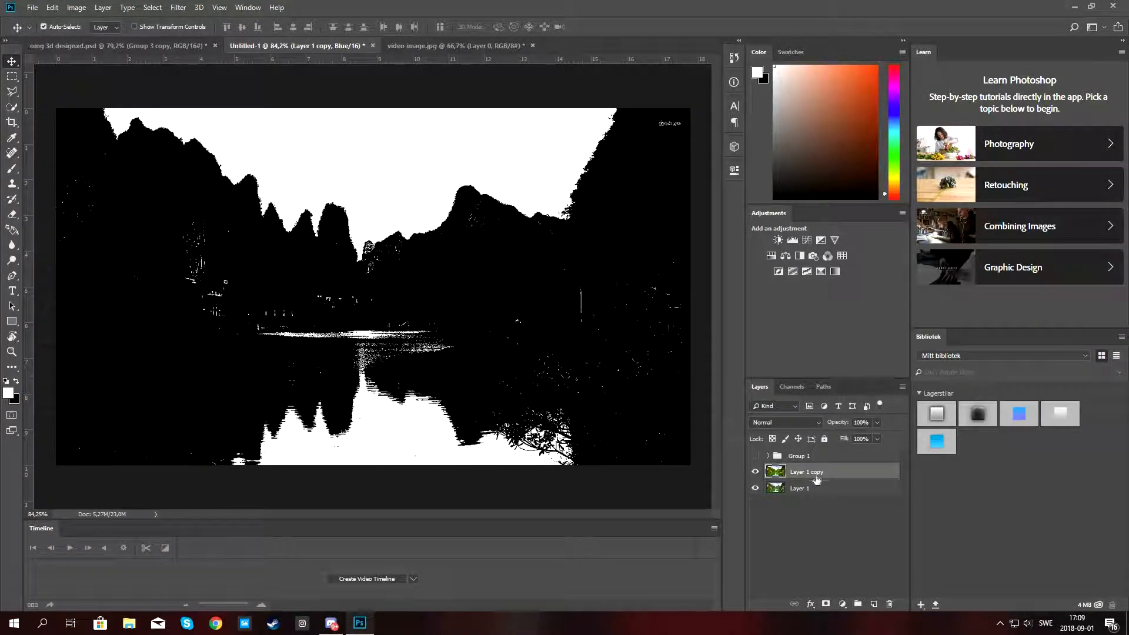
left_click(12, 107)
left_click_drag(422, 174, 451, 171)
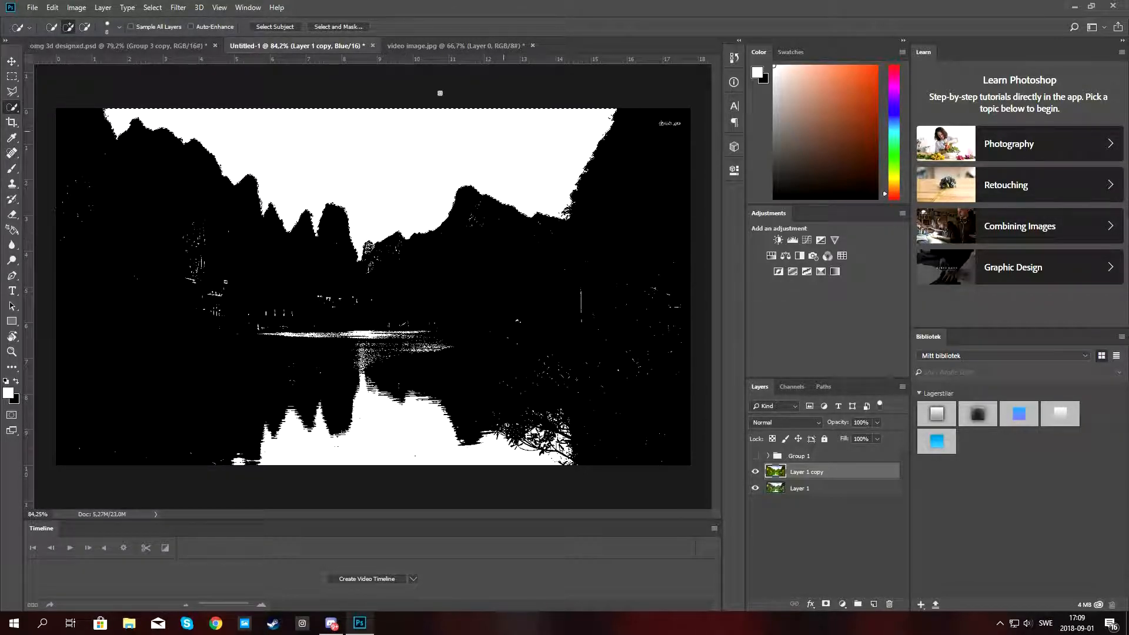
left_click(792, 386)
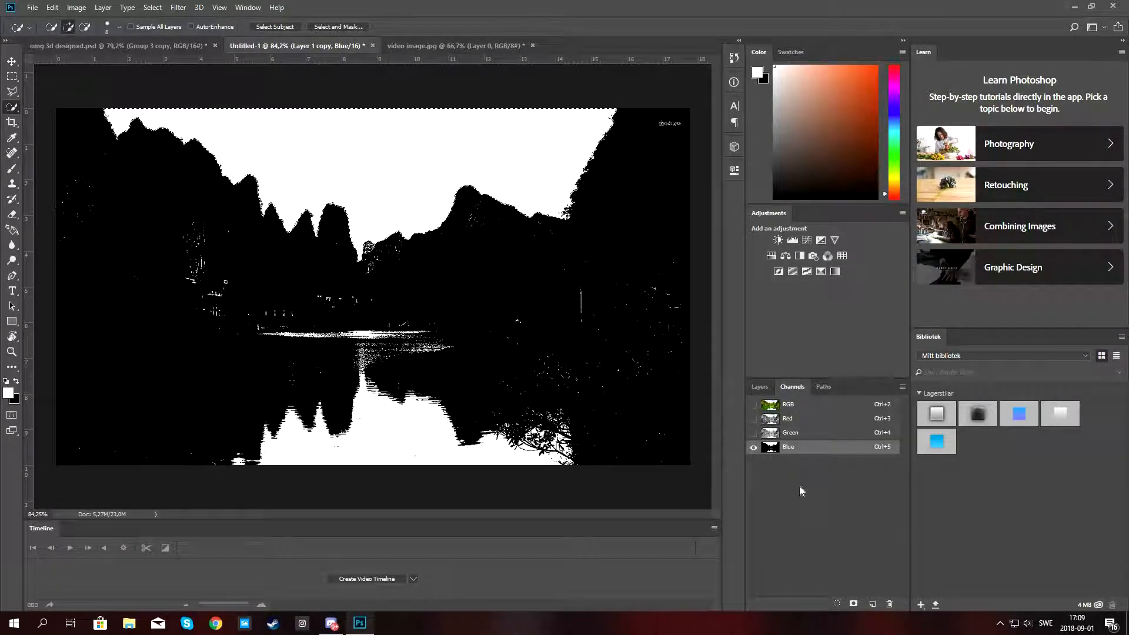
left_click(52, 8)
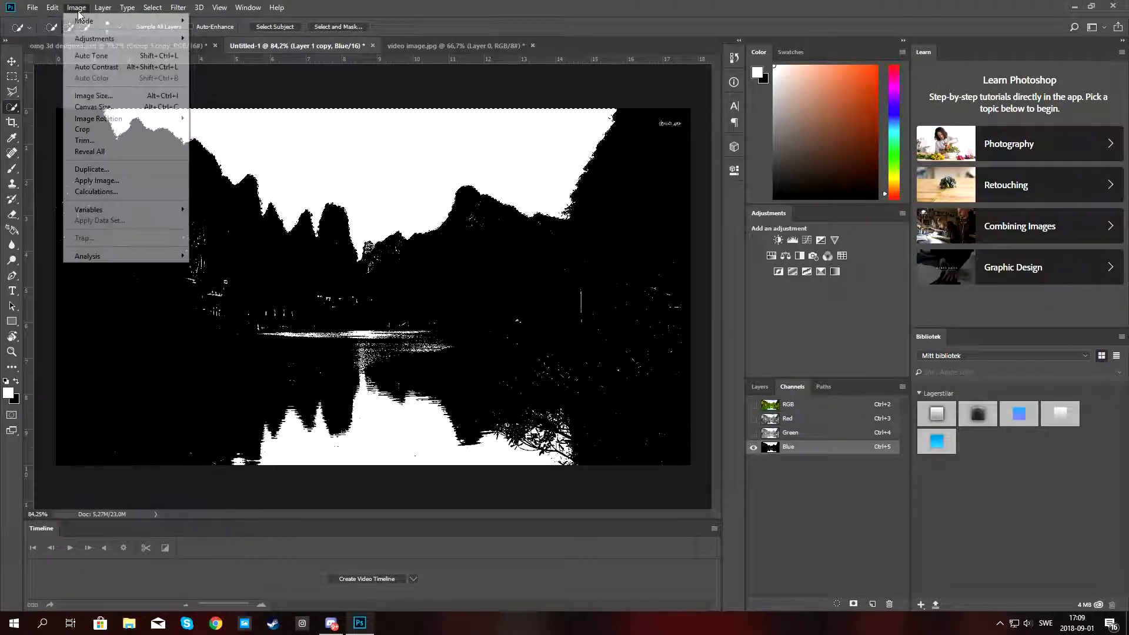
mouse_move(110, 40)
left_click(217, 60)
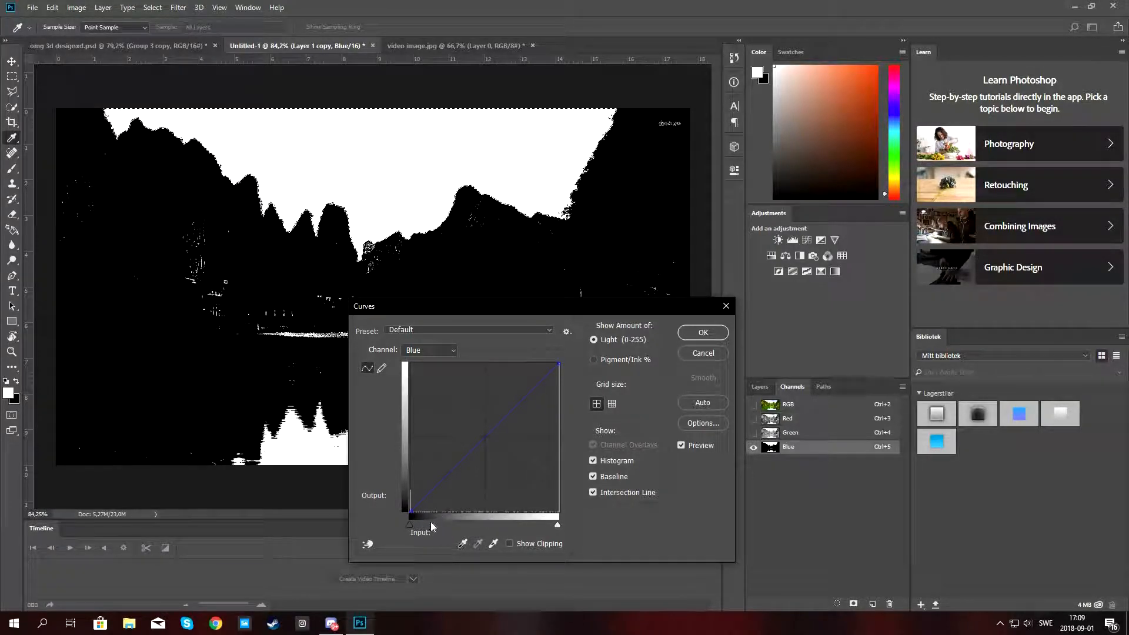
left_click(703, 355)
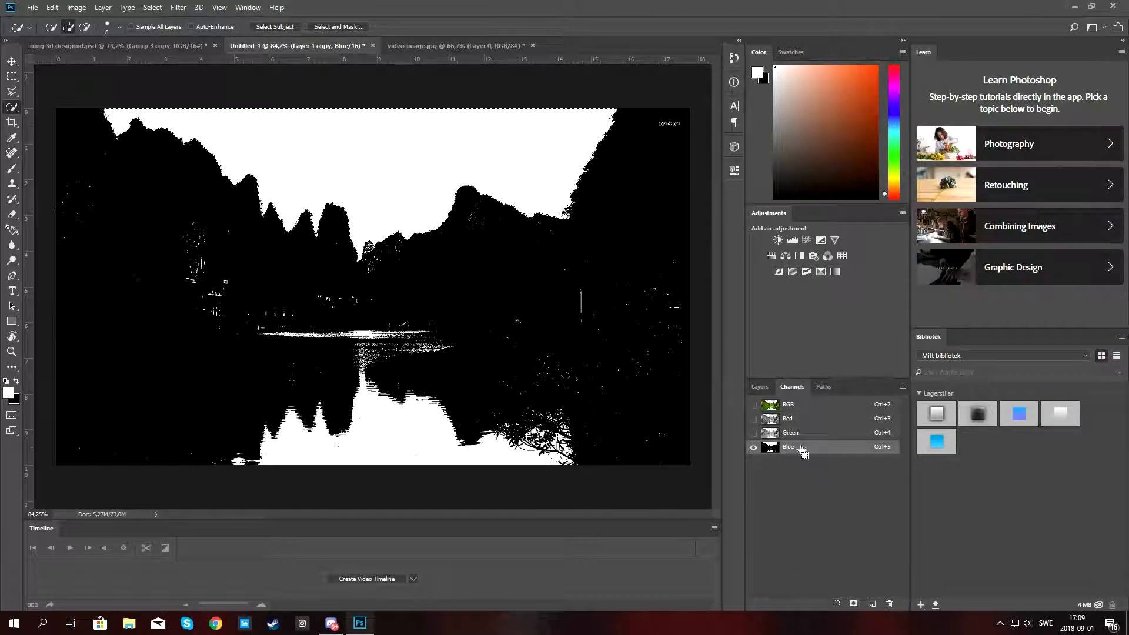
Select Layer 1 and restore all of its colour channels to visible.
left_click(770, 385)
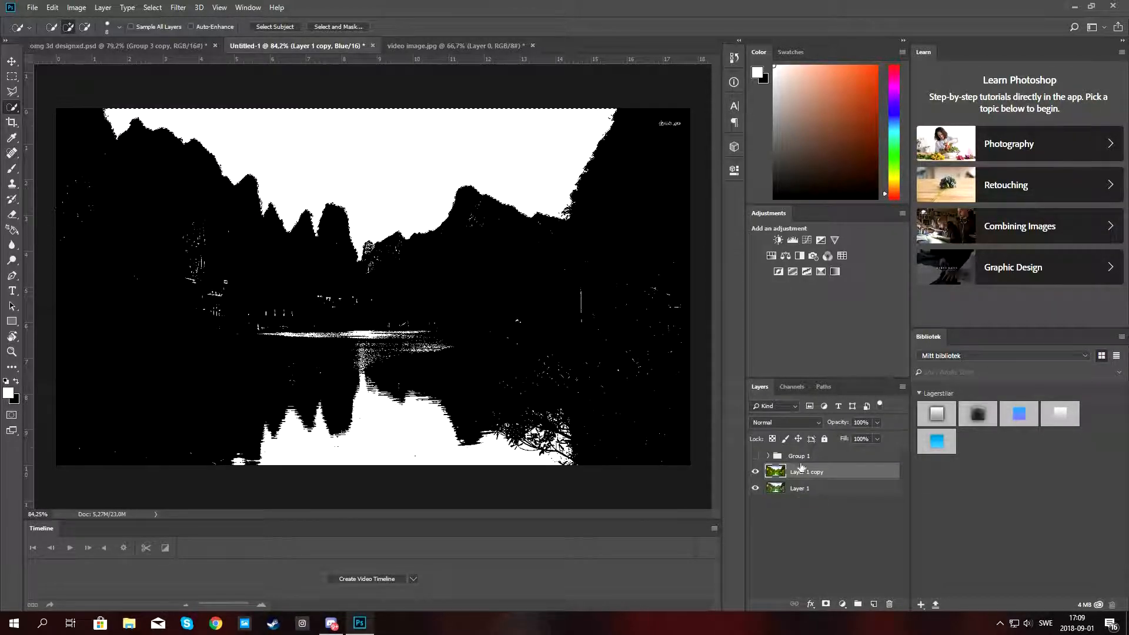
left_click(801, 489)
left_click(791, 387)
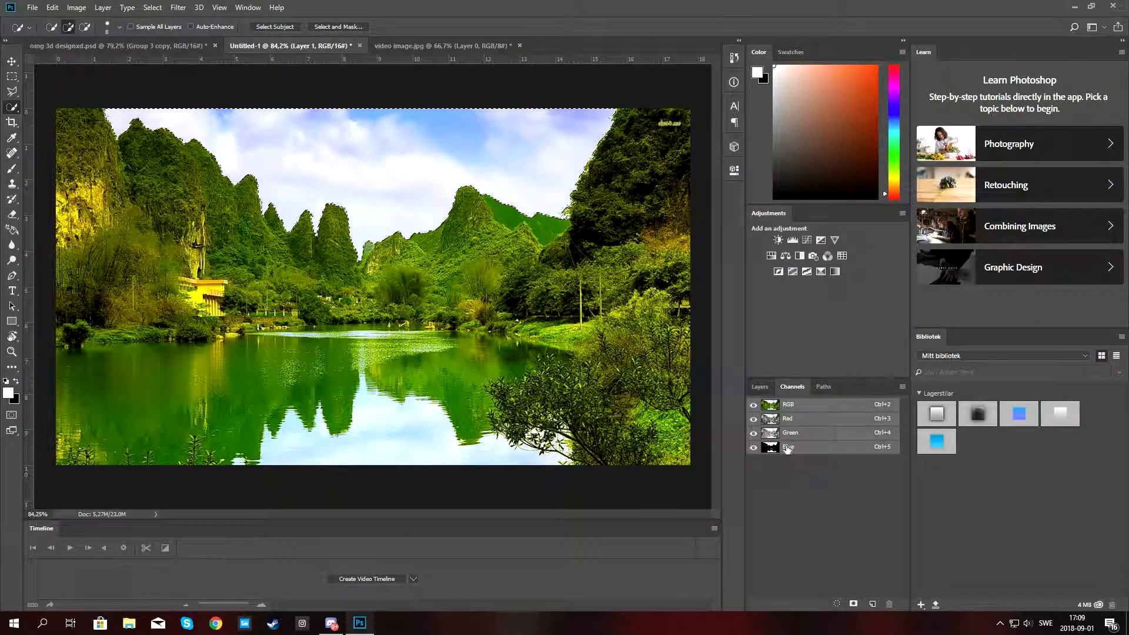
left_click(753, 447)
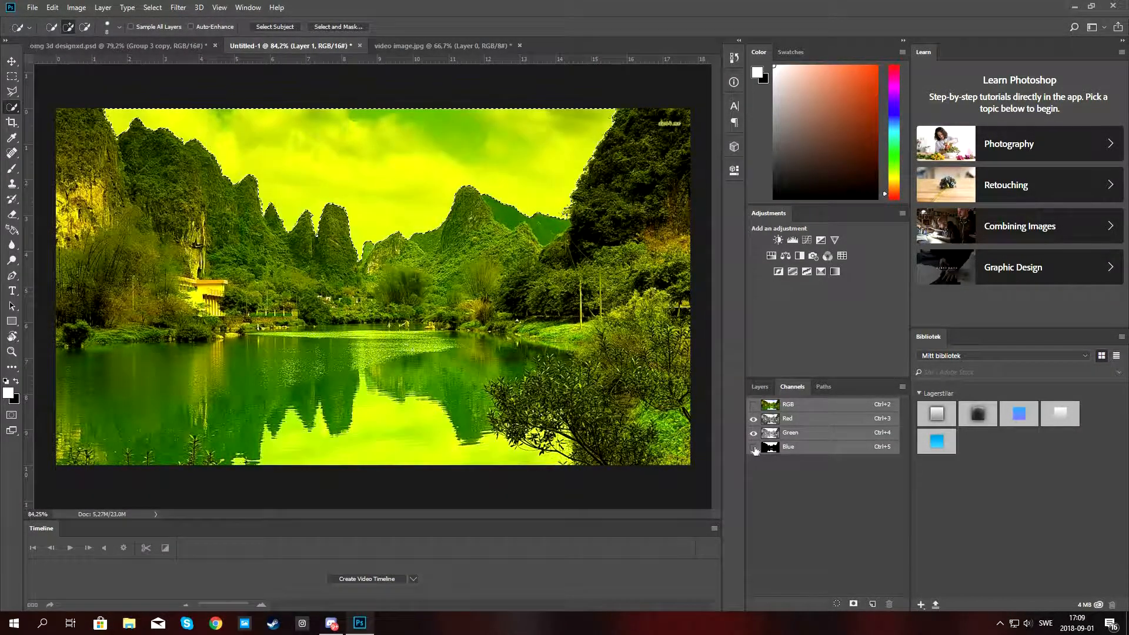
left_click(754, 447)
left_click(753, 447)
left_click(754, 447)
left_click(753, 447)
left_click(753, 447)
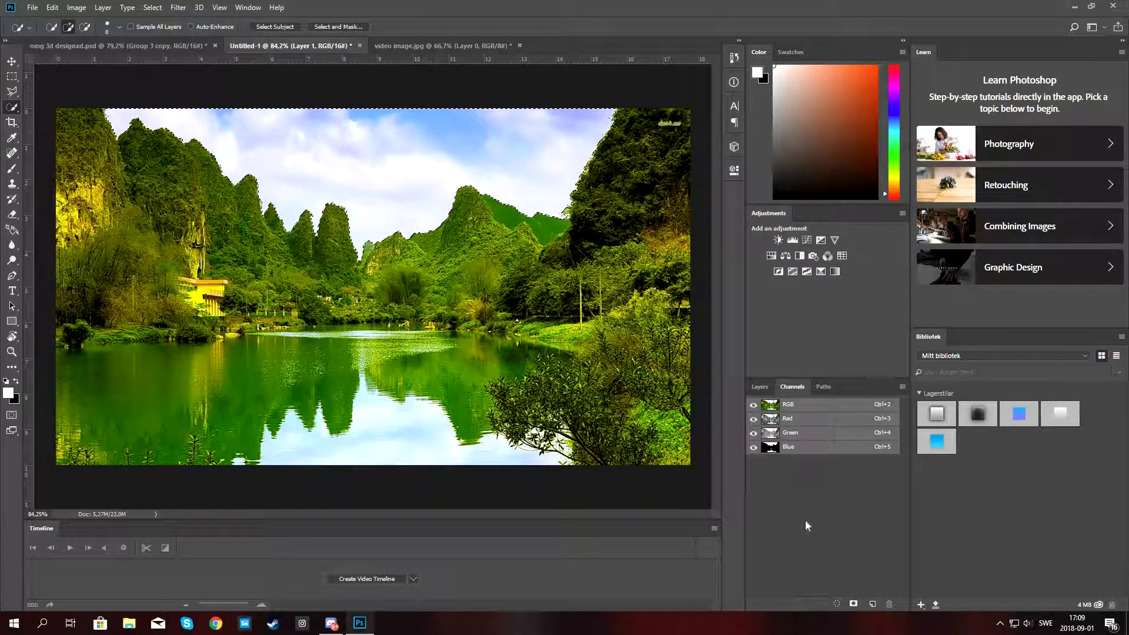
left_click(759, 386)
left_click(794, 386)
left_click(754, 387)
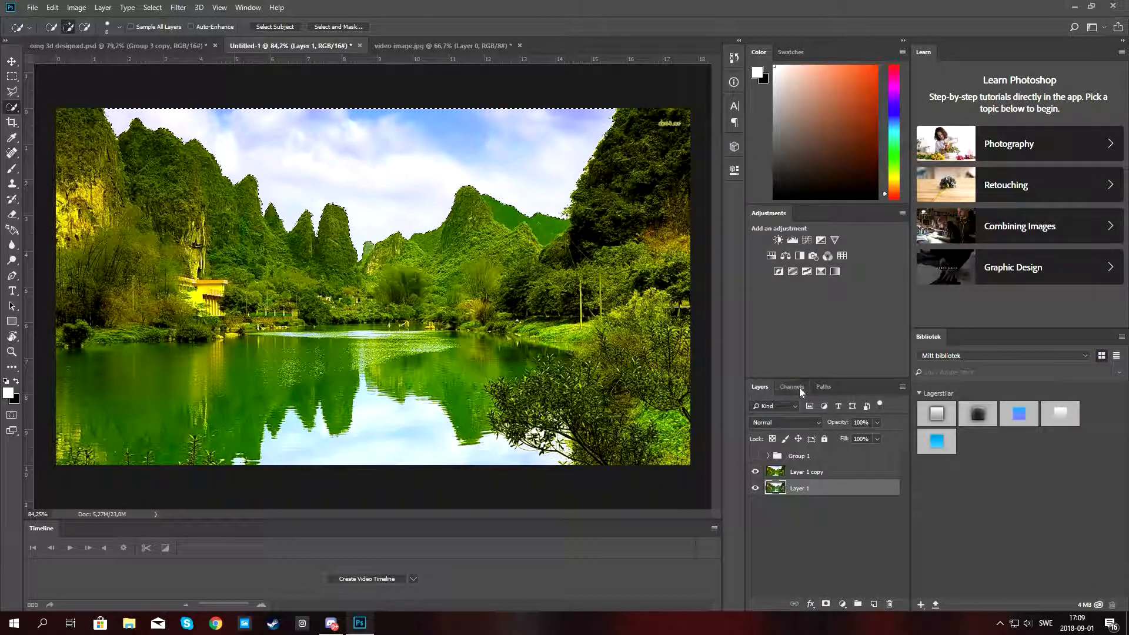
left_click(794, 387)
left_click(759, 387)
left_click(804, 476)
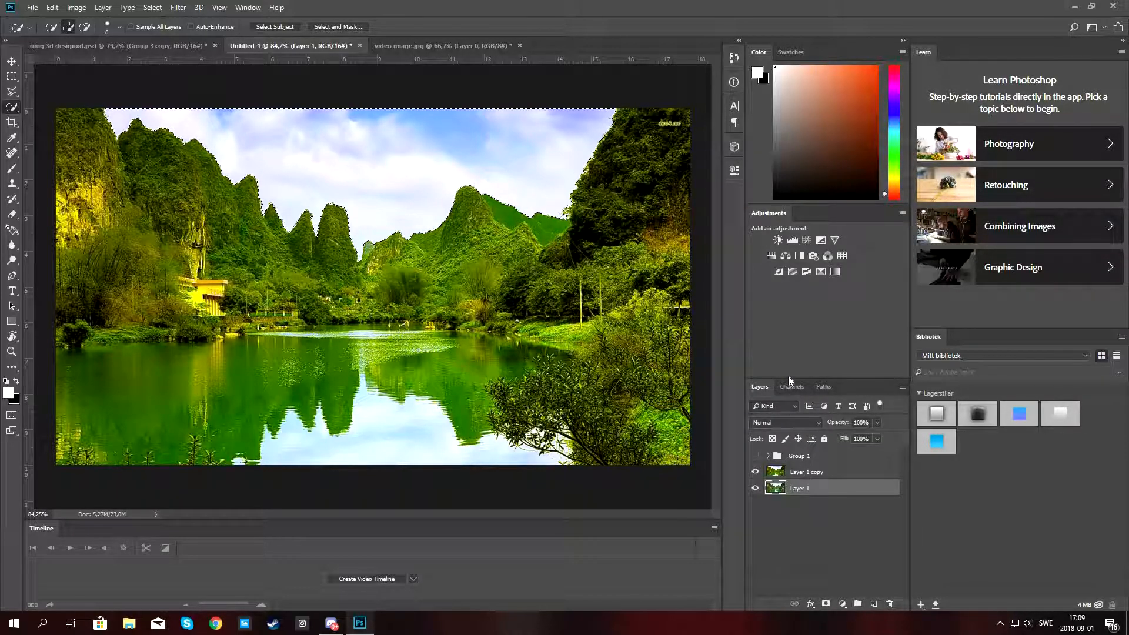
left_click(794, 391)
left_click(756, 386)
left_click(798, 487)
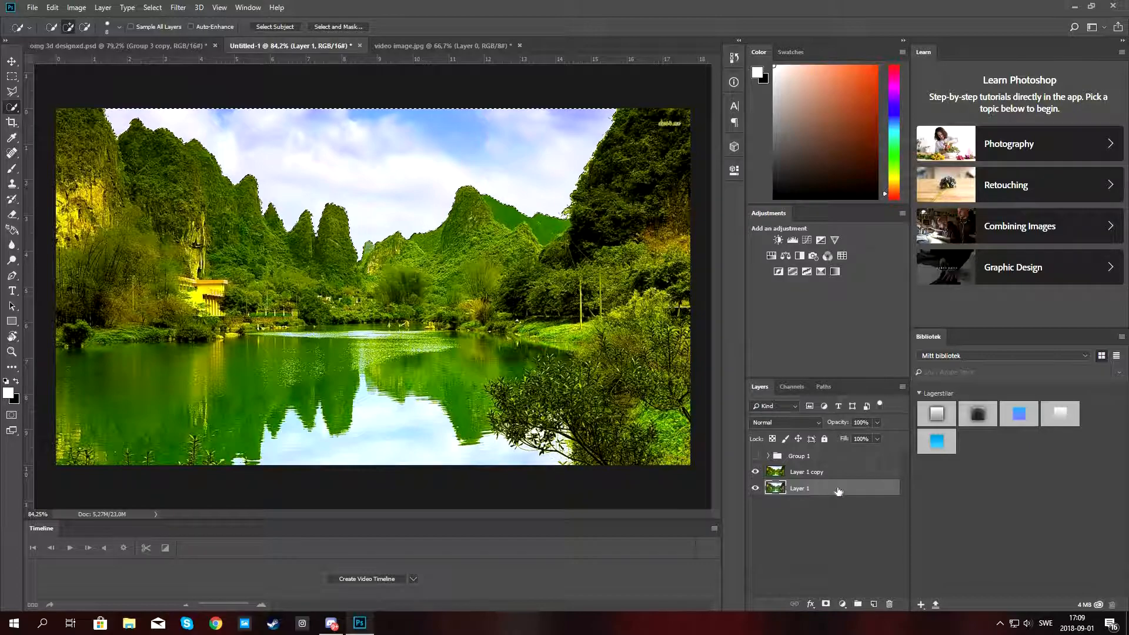
Hide Layer 1 copy and duplicate Layer 1 as Layer 1 copy 2.
left_click(755, 471)
right_click(819, 488)
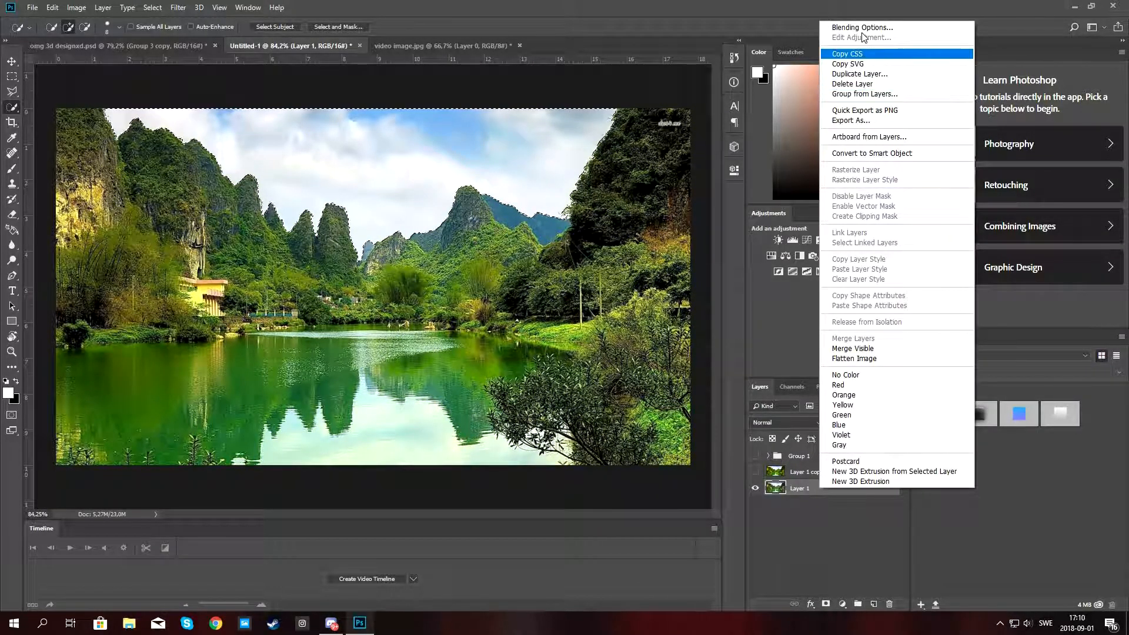
left_click(864, 74)
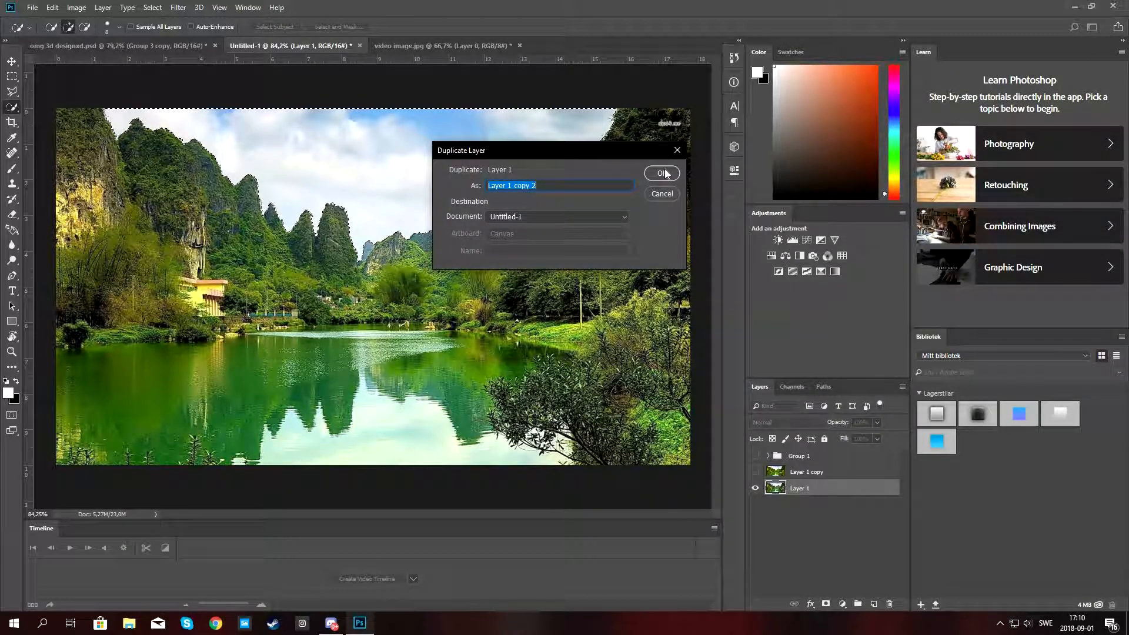
left_click(663, 172)
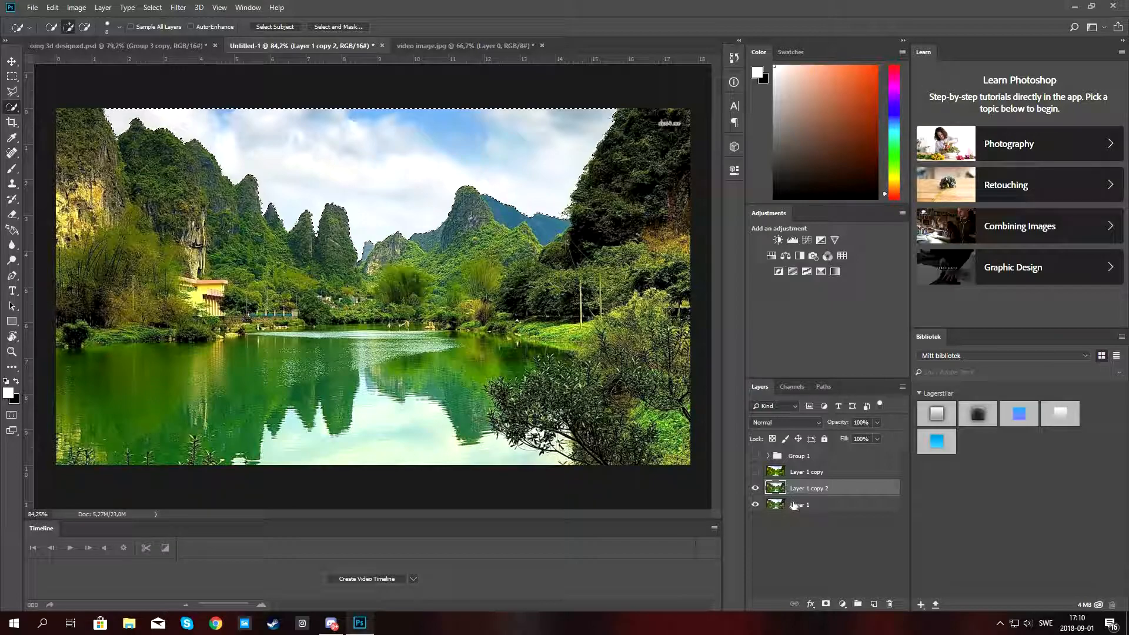
Delete the selected sky from Layer 1 and hide Layer 1 copy 2.
left_click(793, 504)
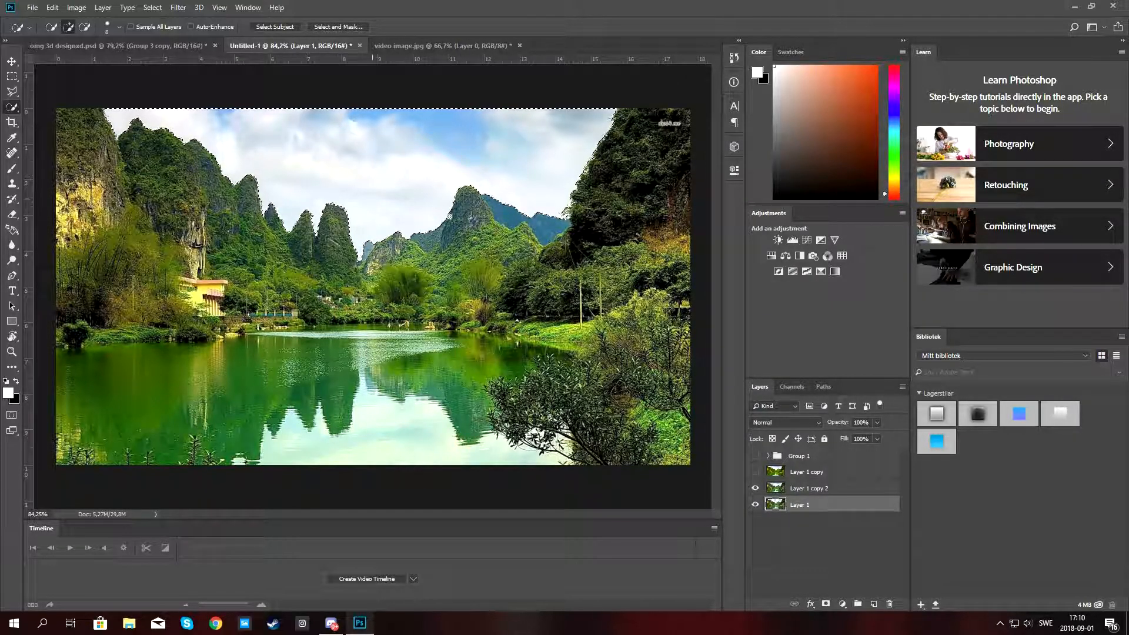
key("ctrl+d")
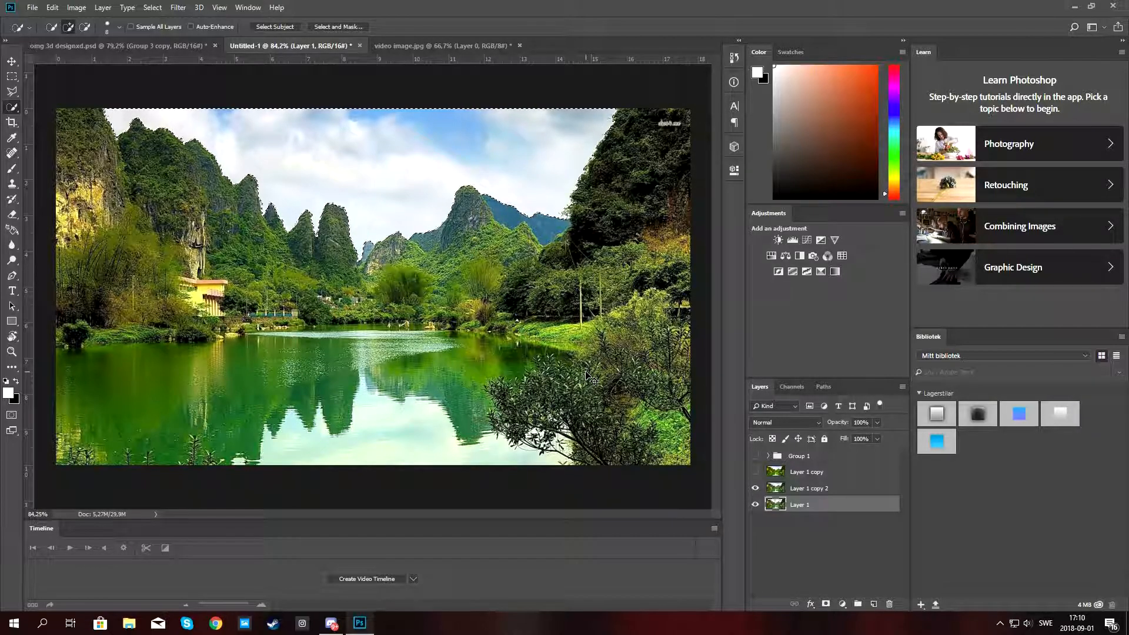
left_click(753, 489)
left_click(754, 488)
left_click(753, 488)
left_click(753, 489)
left_click(753, 489)
left_click(753, 489)
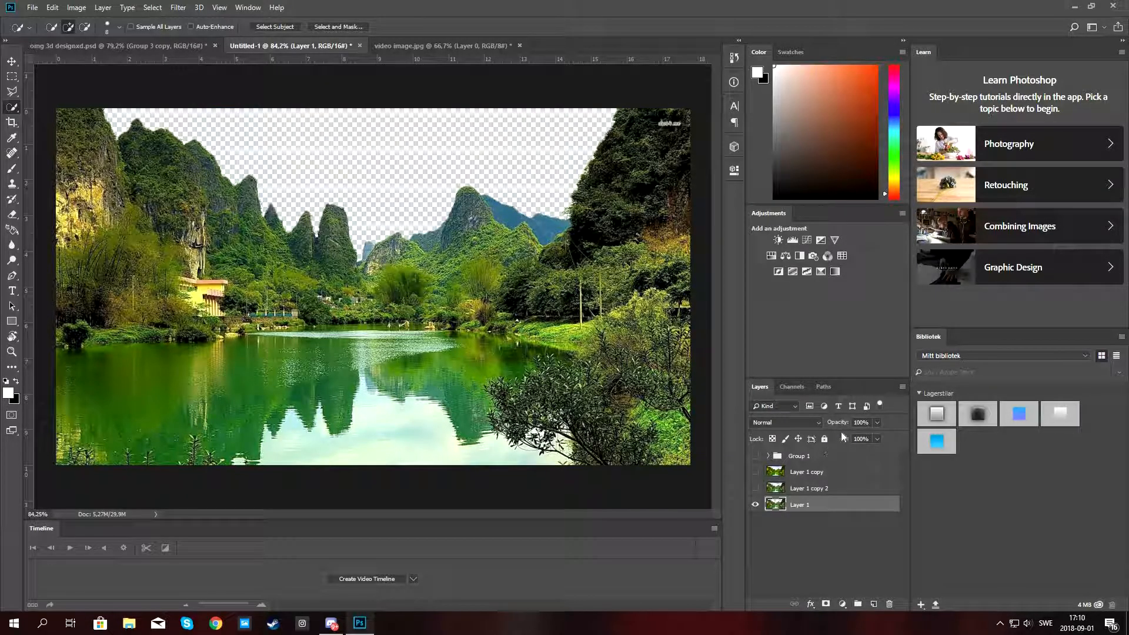
Show Group 1 and move Layer 1 above it so the 3D text sits behind the mountains.
left_click(756, 457)
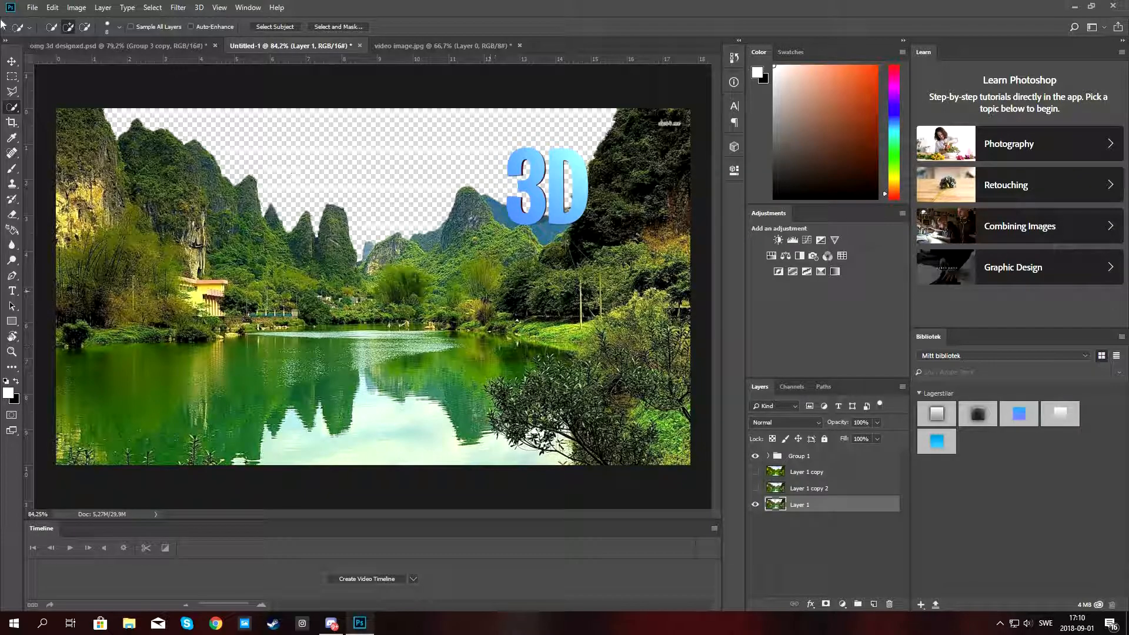
left_click(13, 61)
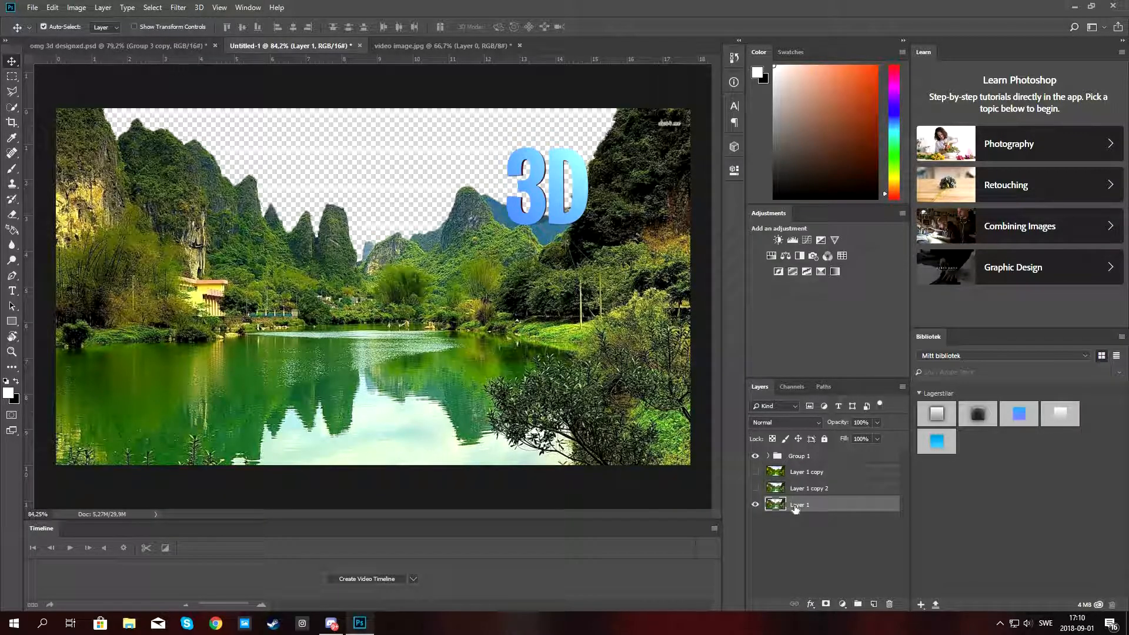
mouse_move(786, 503)
left_mouse_down()
mouse_move(789, 473)
mouse_move(787, 497)
left_mouse_up()
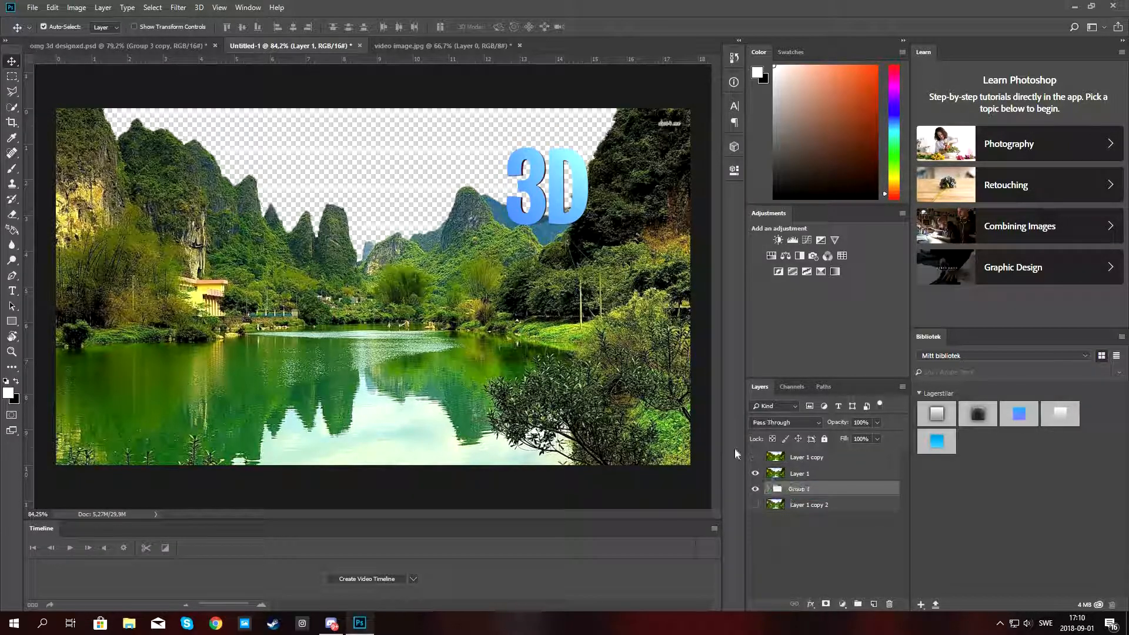
Collapse Group 1 and turn on Layer 1 copy 2 beneath it to restore the sky behind the text.
left_click(553, 195)
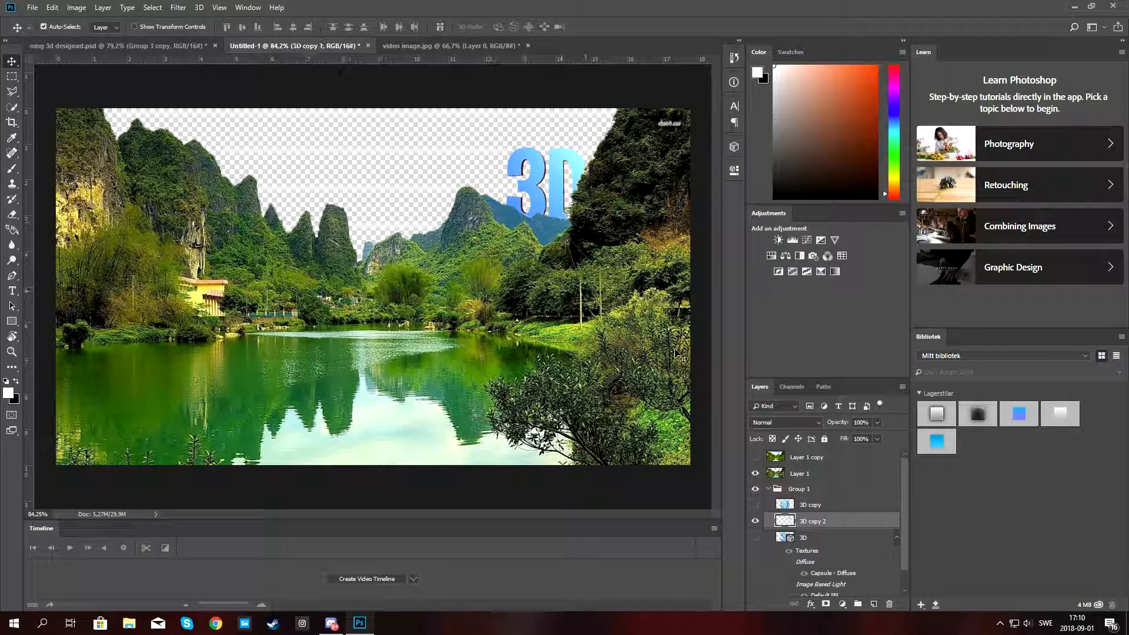
left_click(767, 488)
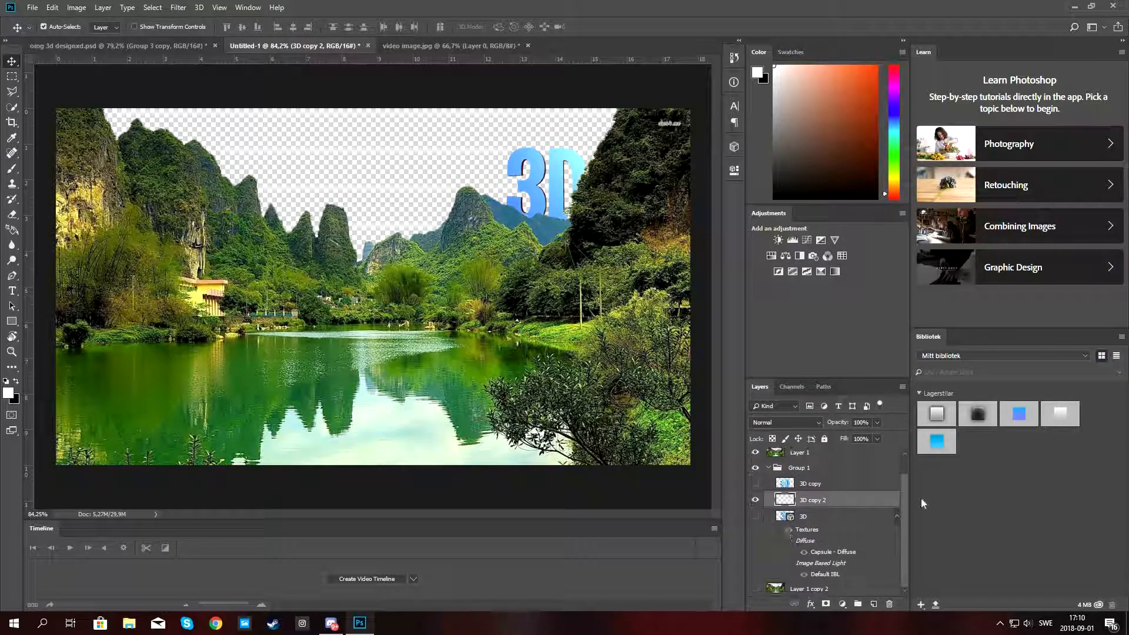
left_click(767, 489)
left_click(766, 489)
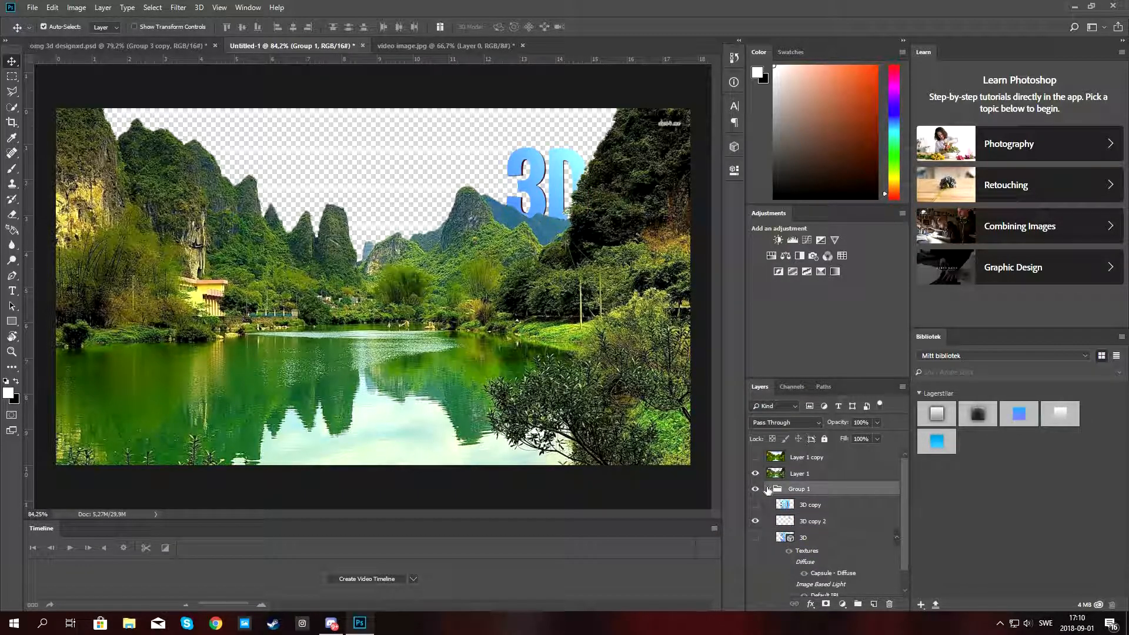
left_click(756, 506)
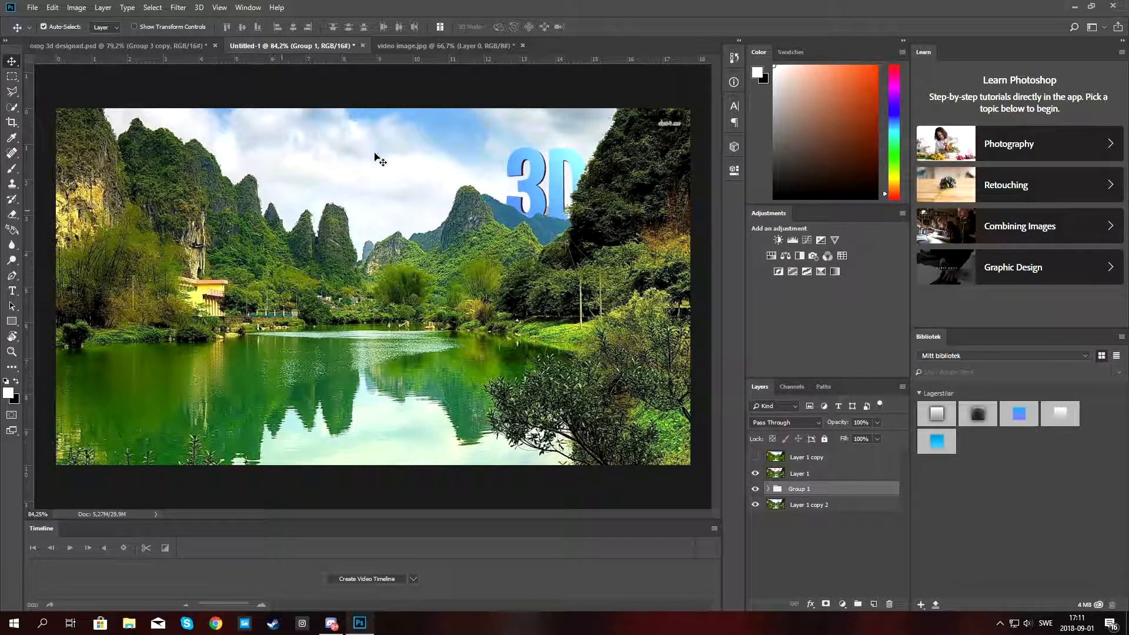
Bring the CC colour-correction group from omg 3d designed.psd into Untitled-1 and place it above Layer 1.
left_click(143, 51)
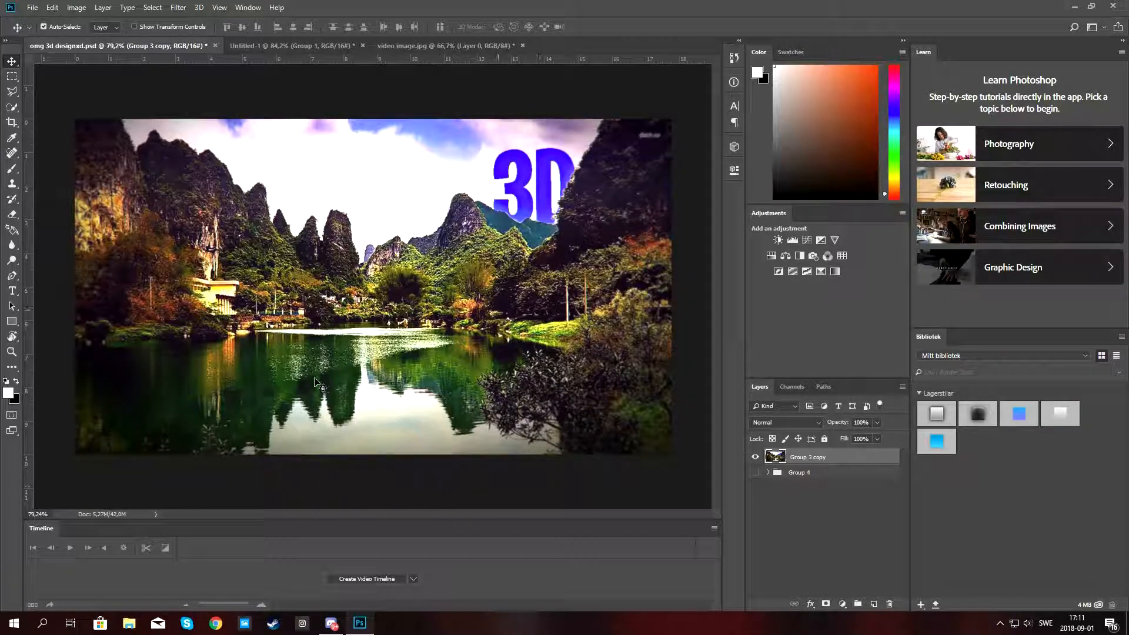
left_click(755, 457)
left_click(767, 472)
left_click(755, 472)
left_click(755, 504)
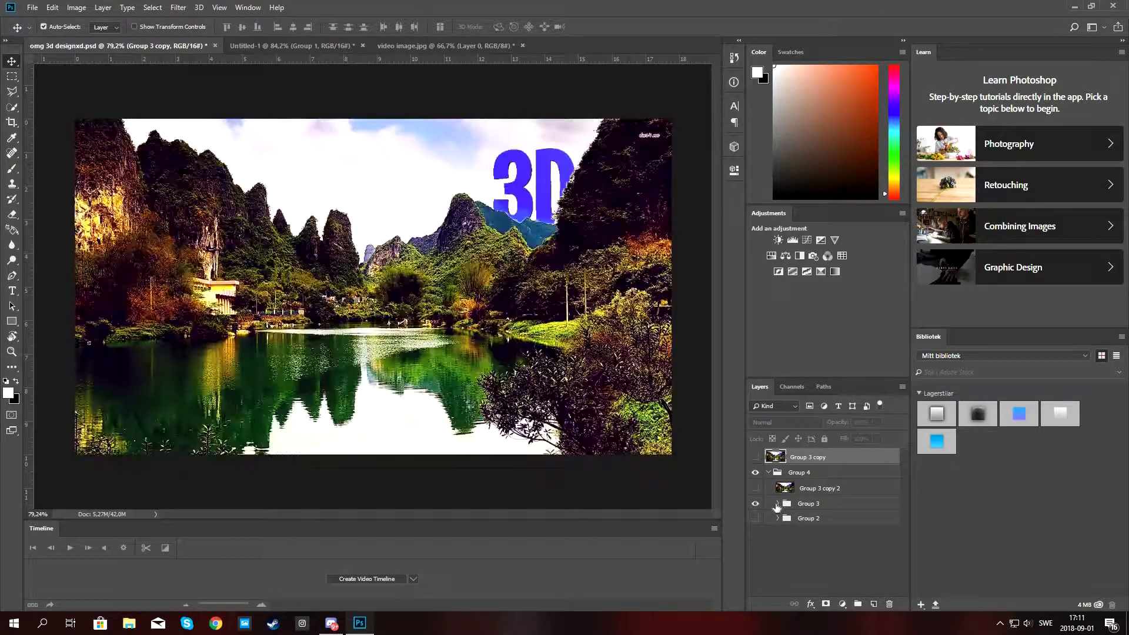
left_click(777, 503)
left_click(755, 533)
left_click(755, 534)
left_click_drag(799, 521, 300, 241)
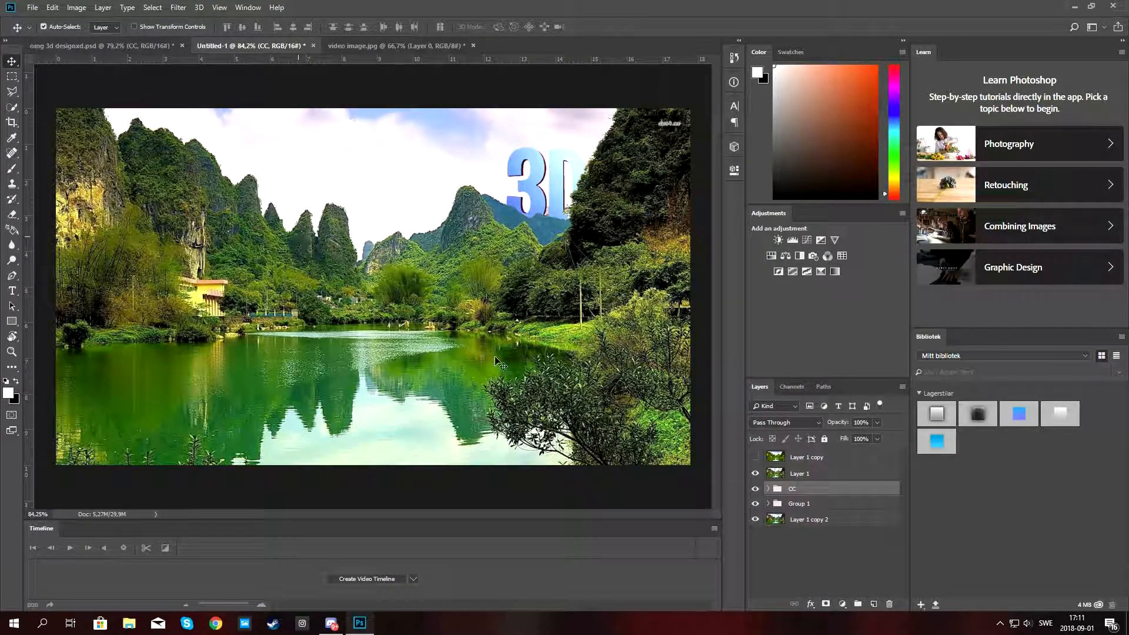
left_click_drag(801, 491, 803, 468)
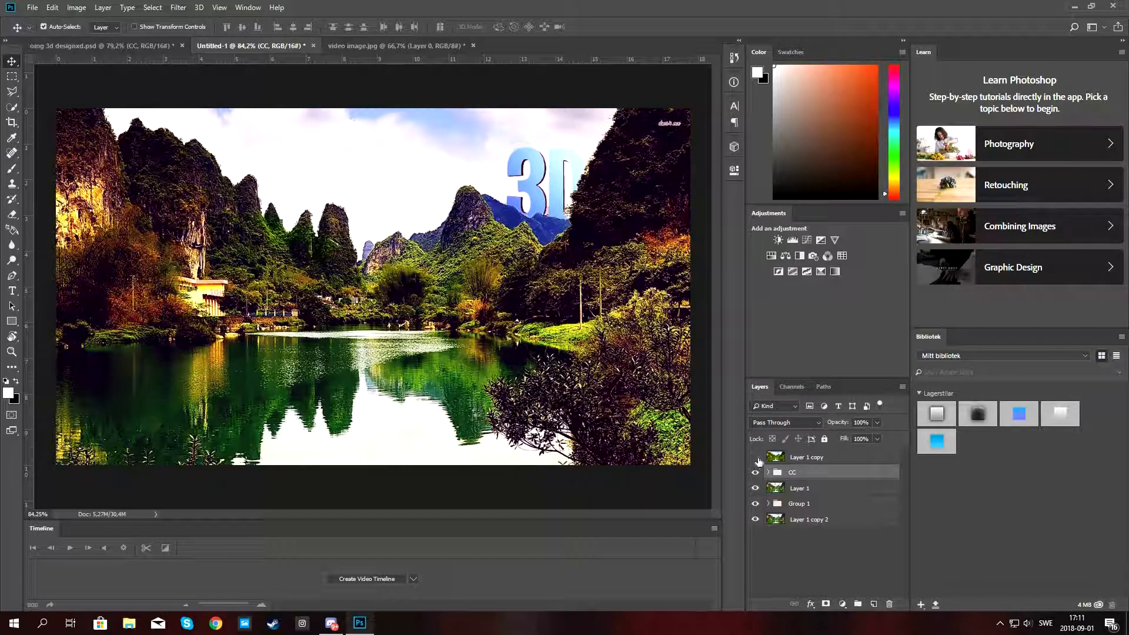
Group all layers, merge a duplicate of that group into a single layer, and hide the original group.
left_click(784, 457)
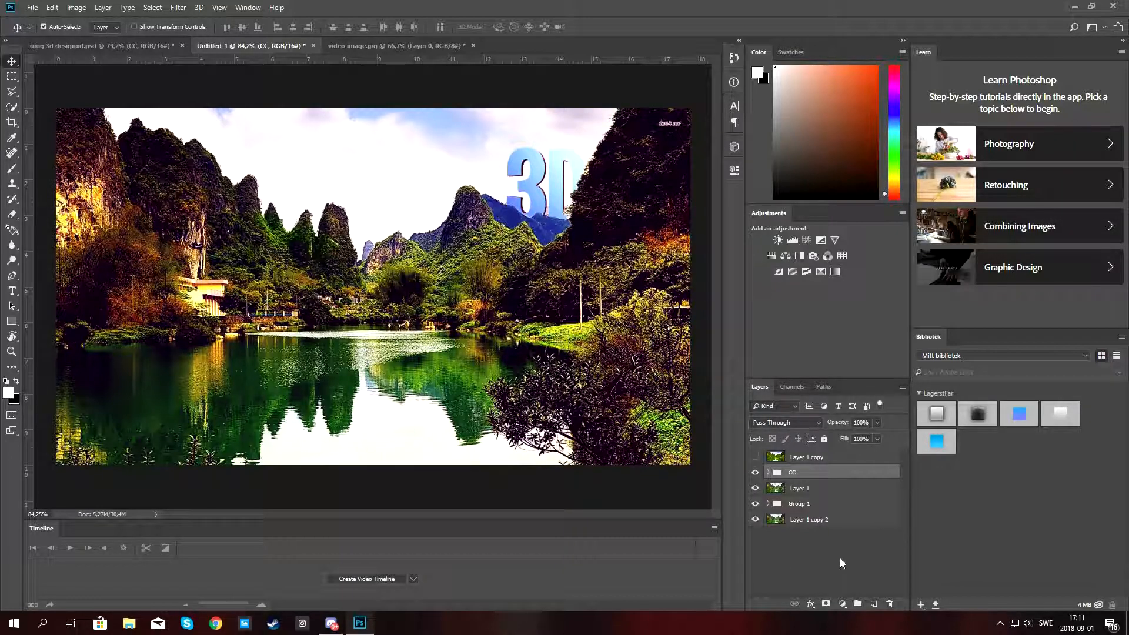
left_click(797, 521, "shift")
key("ctrl+g")
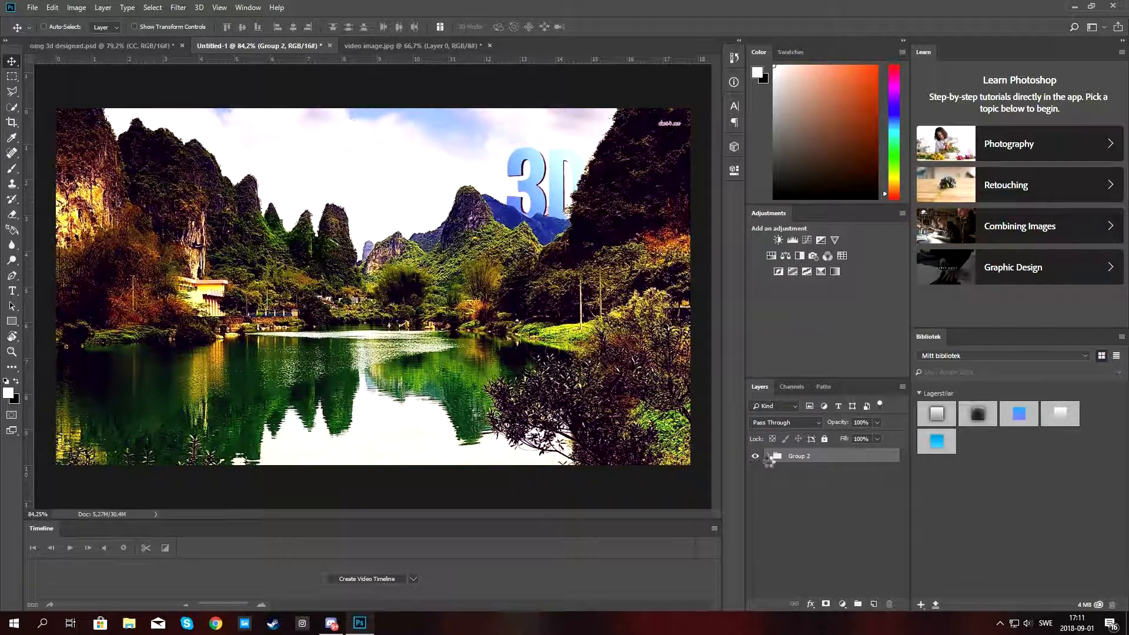
key("ctrl+j")
key("ctrl+e")
left_click(755, 472)
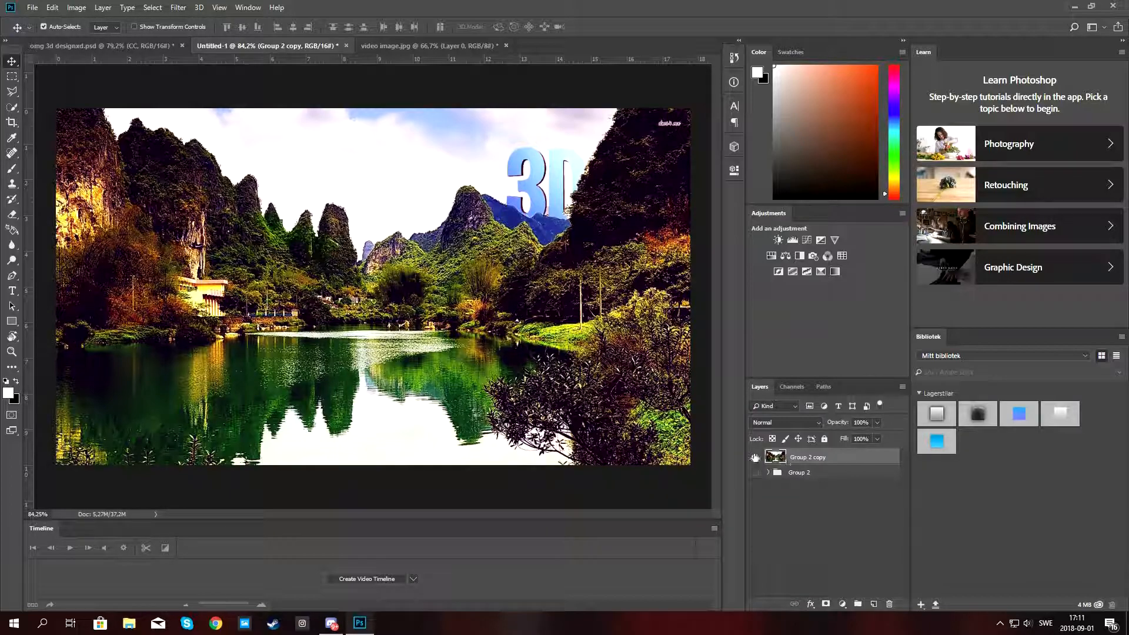
left_click(754, 456)
left_click(755, 457)
Compare the Untitled-1 composite with the omg 3d designed.psd reference document.
left_click(123, 48)
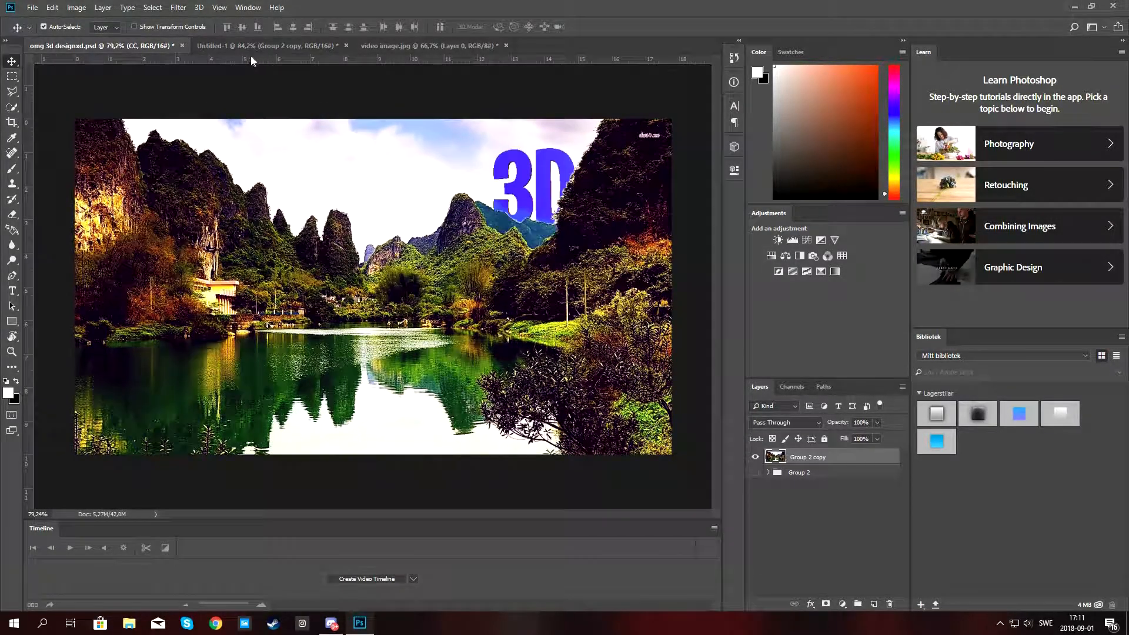
left_click(242, 45)
left_click(139, 51)
left_click(238, 46)
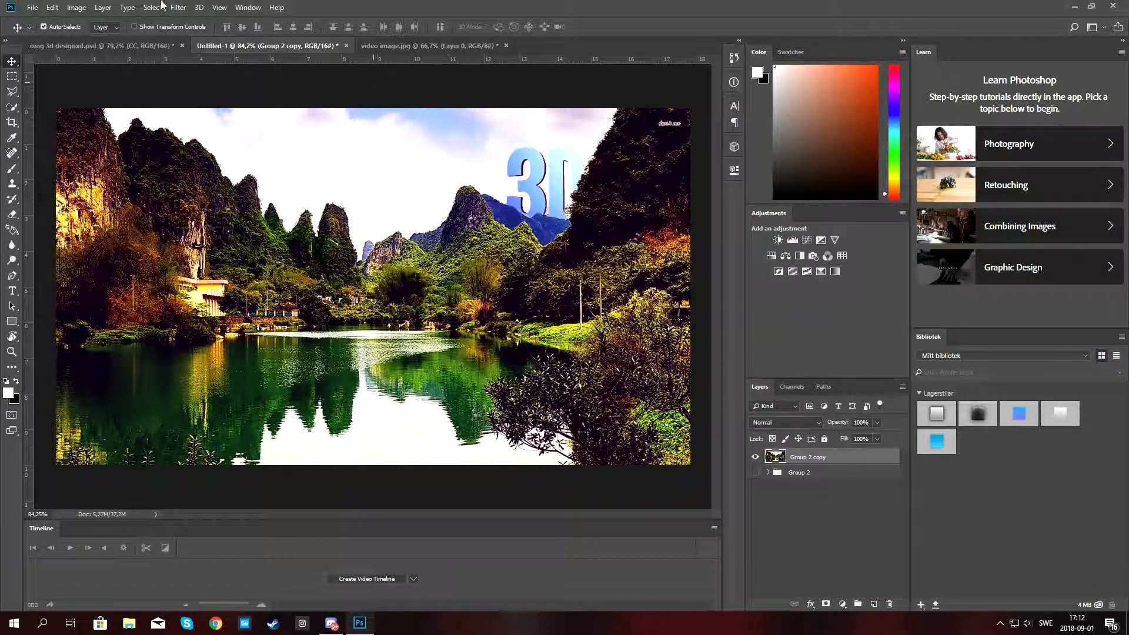
Open the Magic Bullet Looks filter on the merged Group 2 copy layer and maximize its window.
left_click(178, 7)
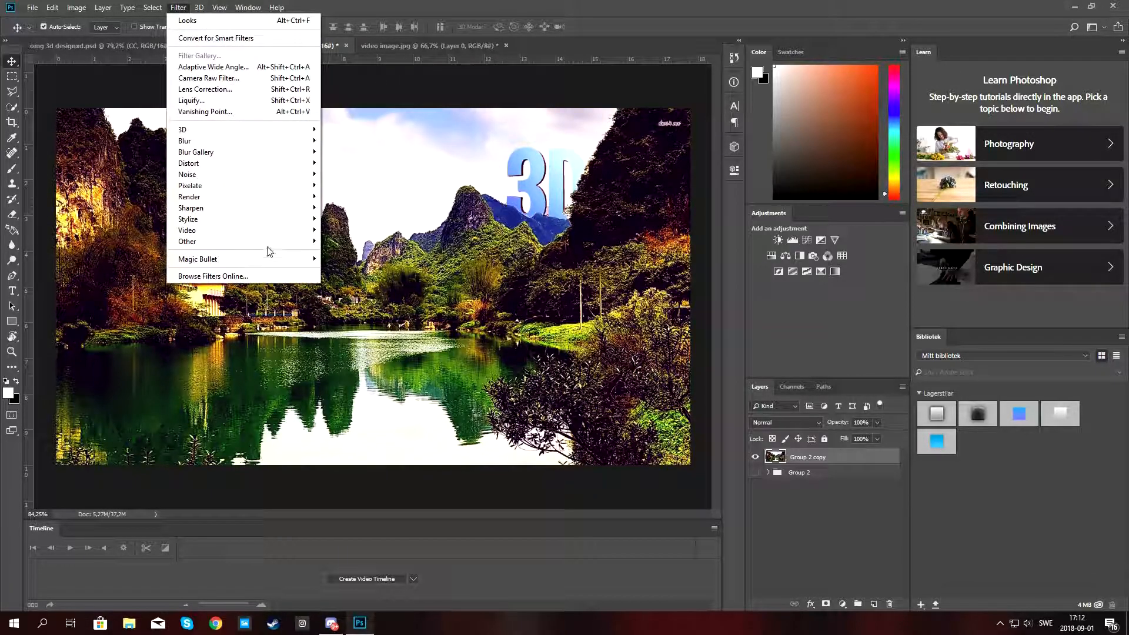
mouse_move(283, 263)
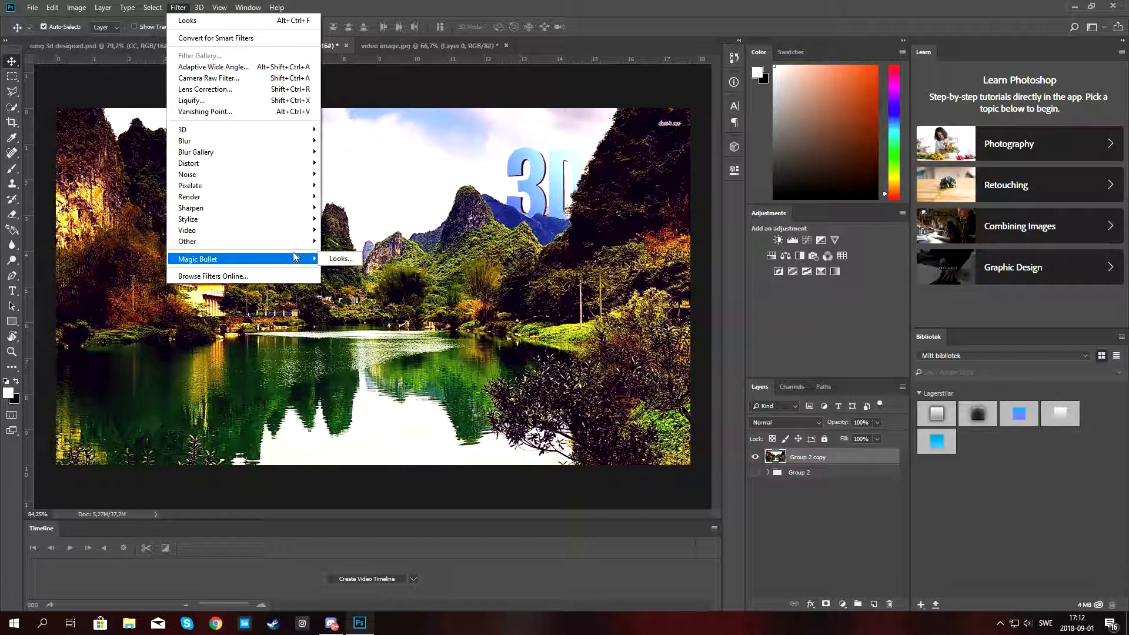
left_click(338, 259)
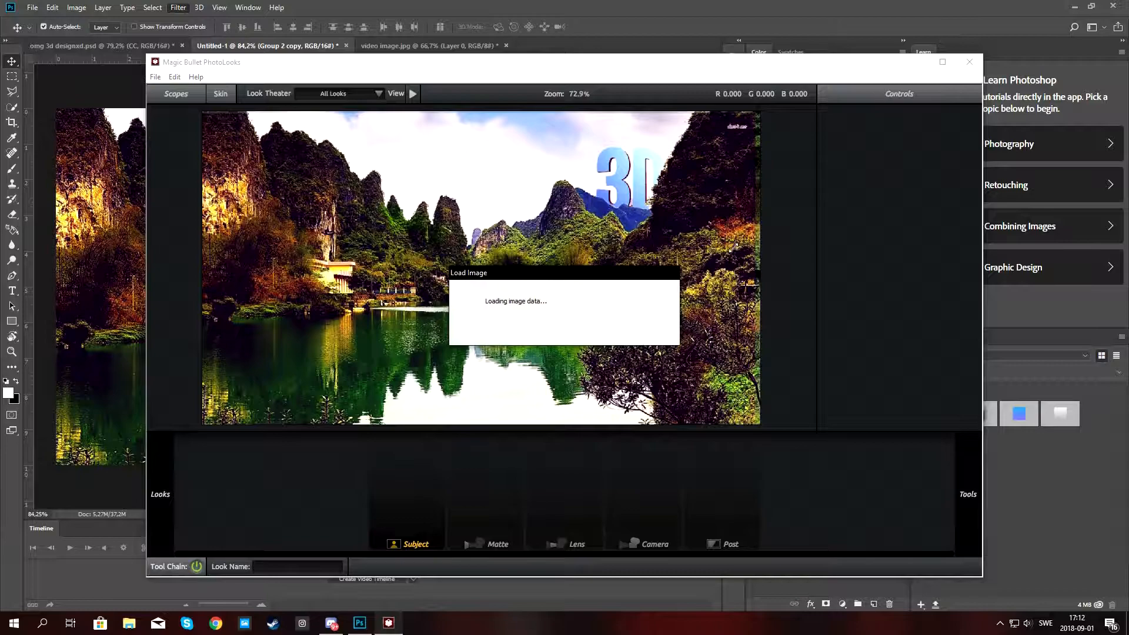
left_click(942, 62)
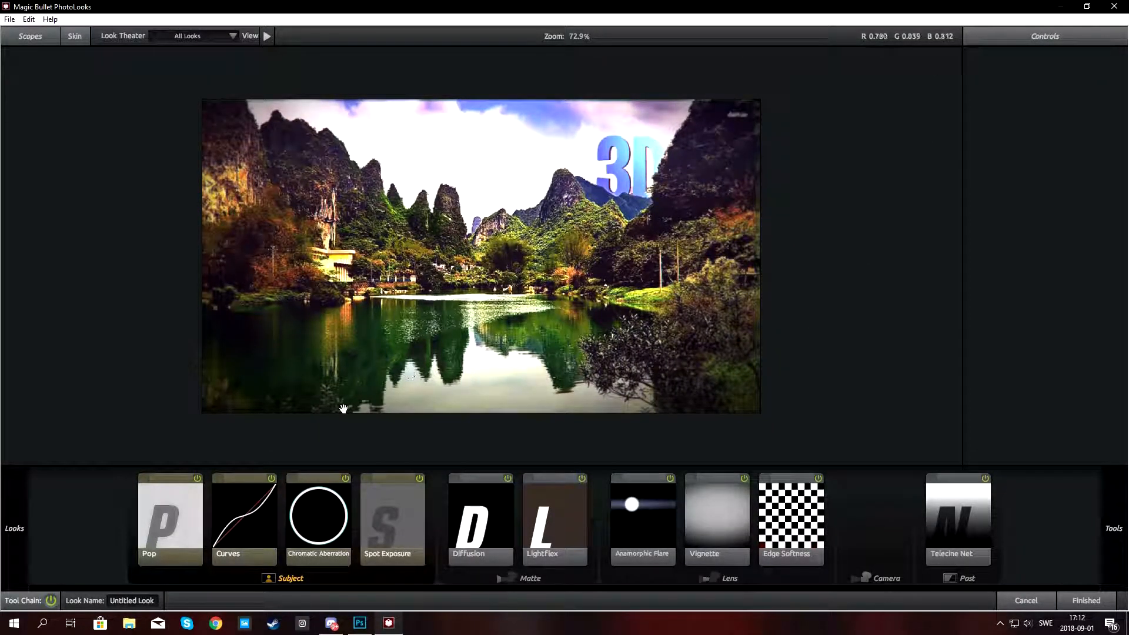
Review each tool in the look's chain, from Pop through Telecine Net, and apply the look.
left_click(160, 506)
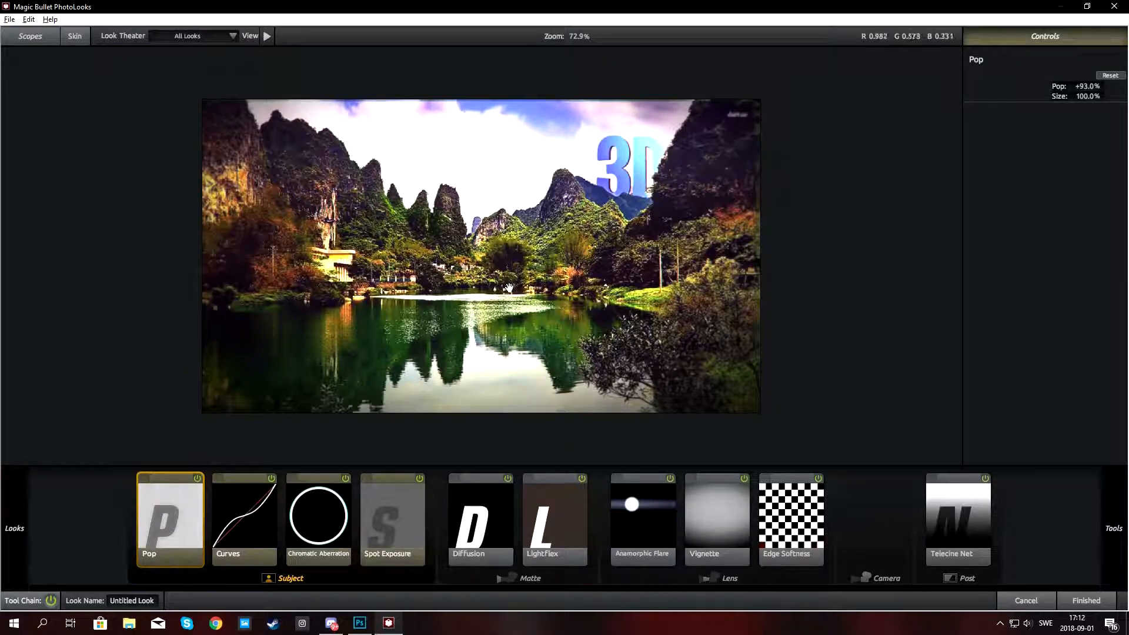
scroll(541, 281, "down", 2)
scroll(509, 287, "down", 1)
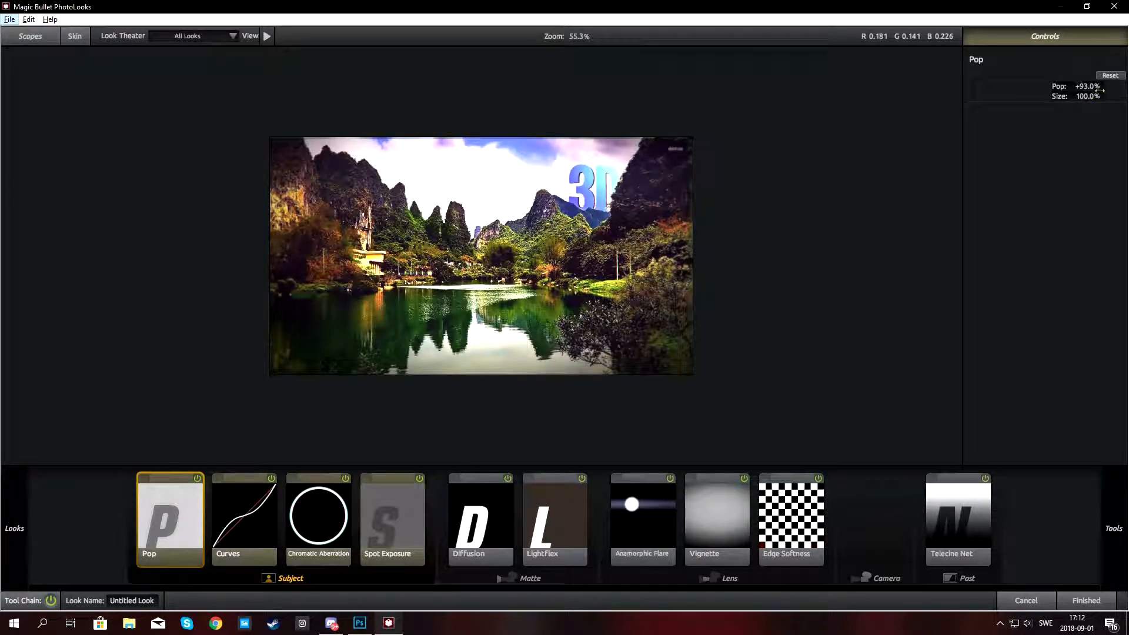
left_click(257, 523)
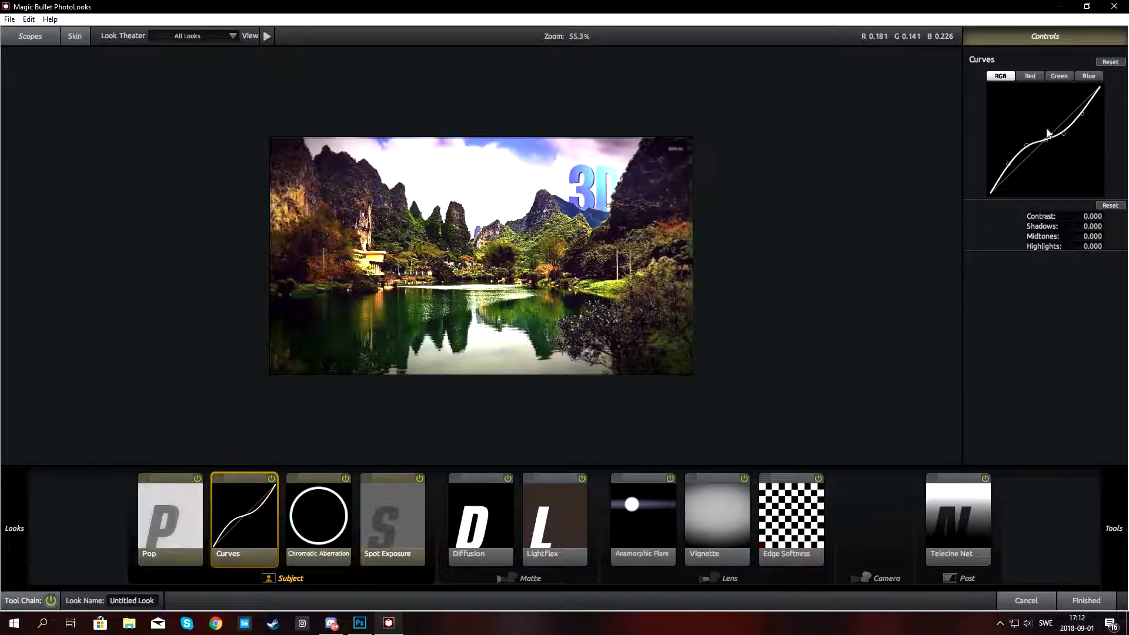
left_click(323, 539)
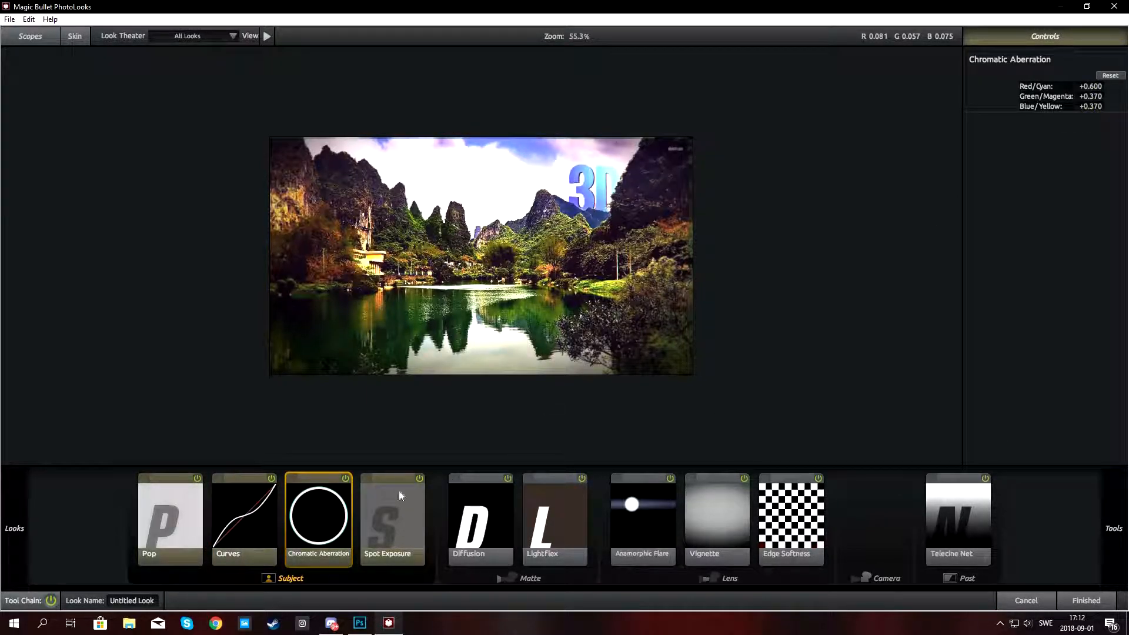
left_click(365, 514)
scroll(579, 295, "down", 2)
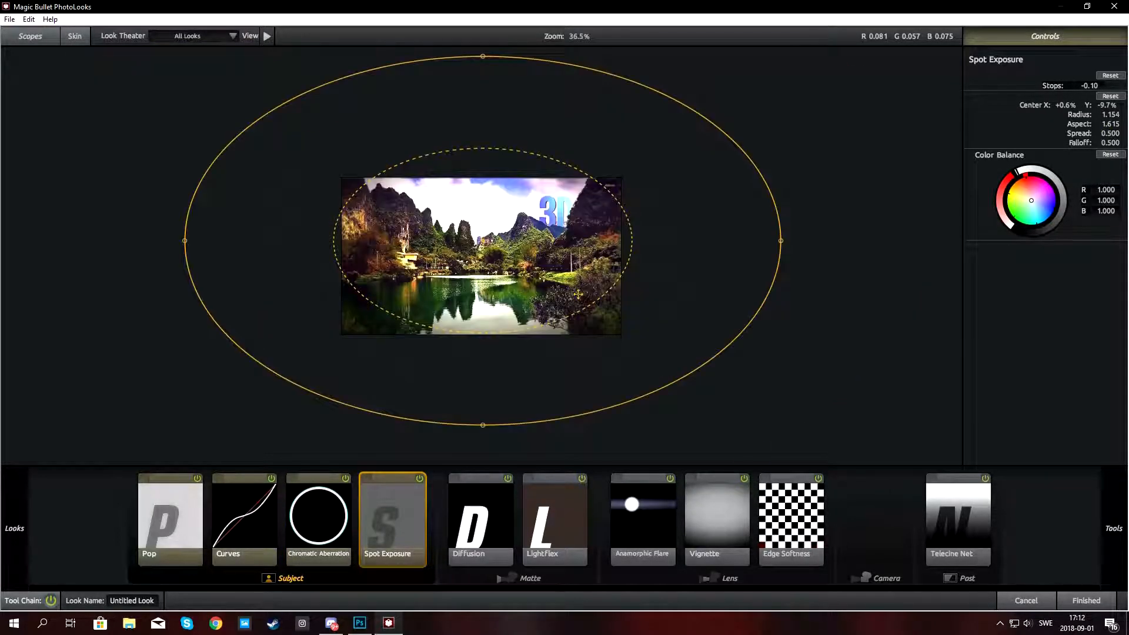
scroll(580, 296, "down", 1)
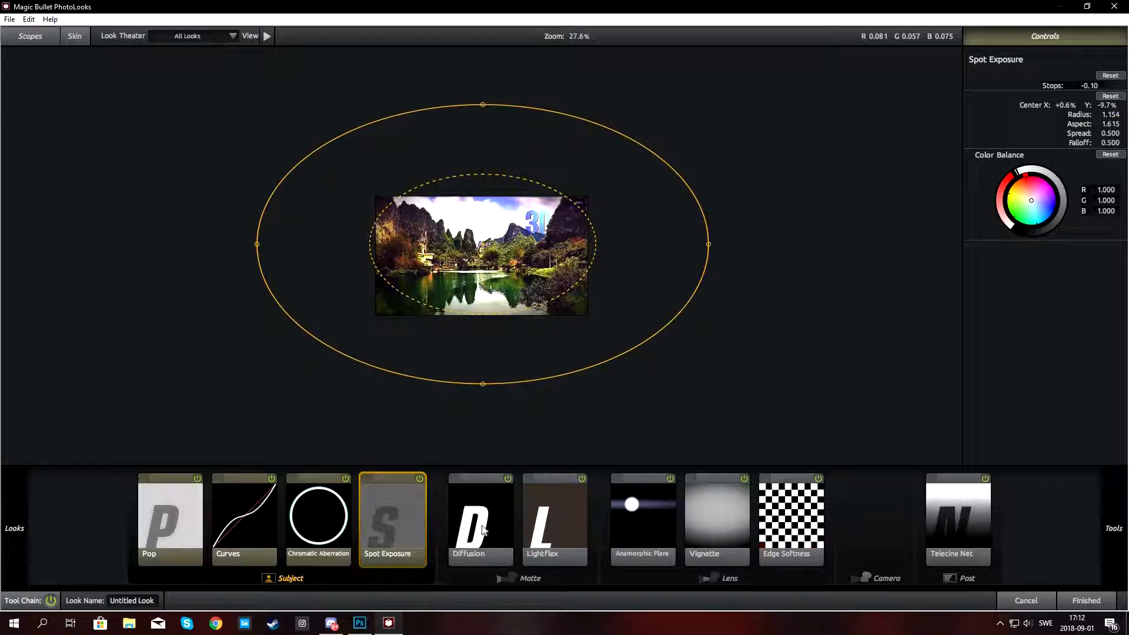
left_click(512, 501)
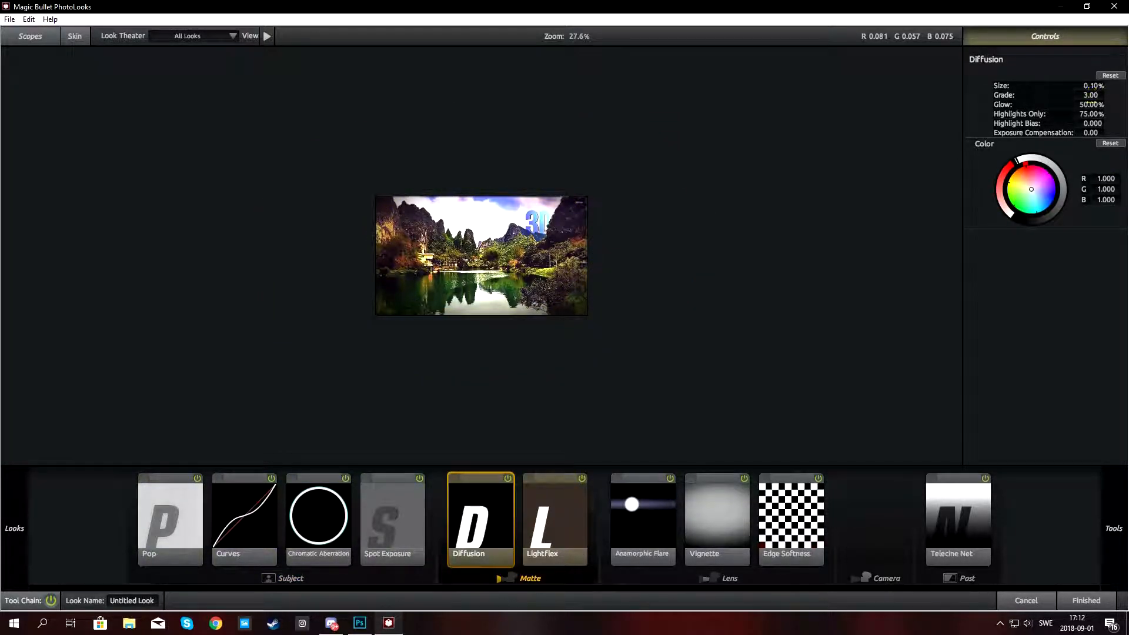
left_click(549, 522)
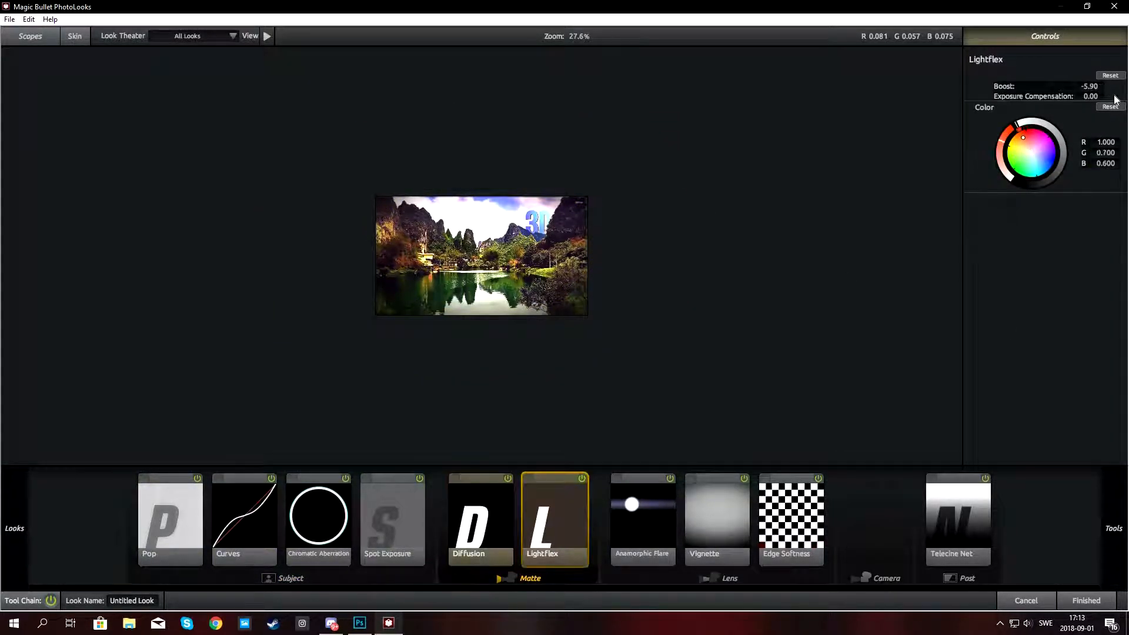
left_click(643, 523)
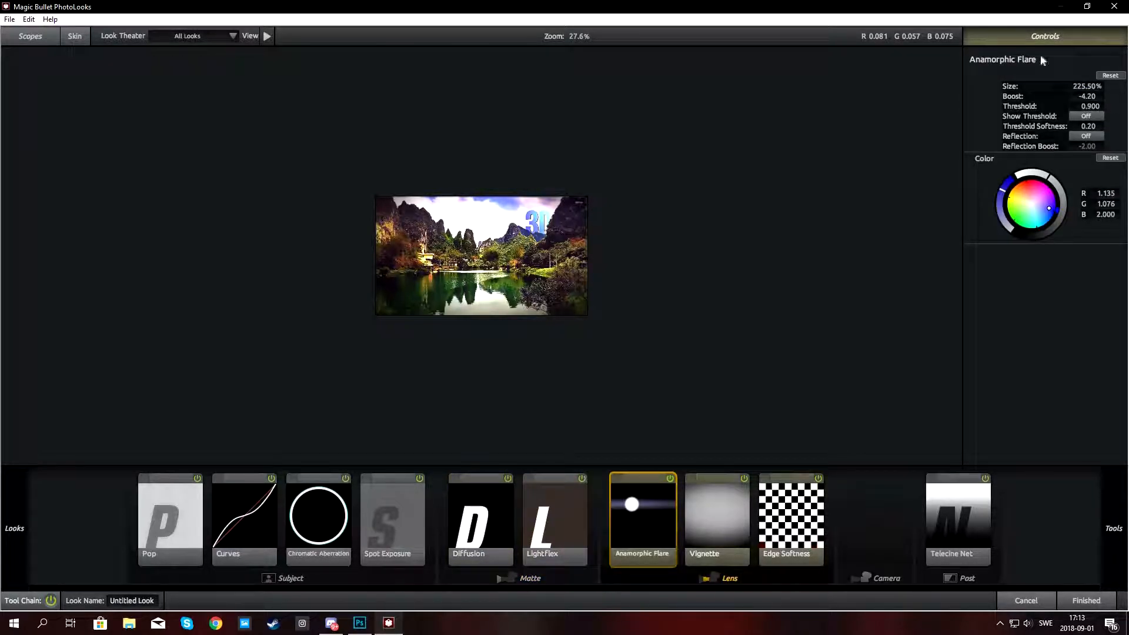
left_click(694, 509)
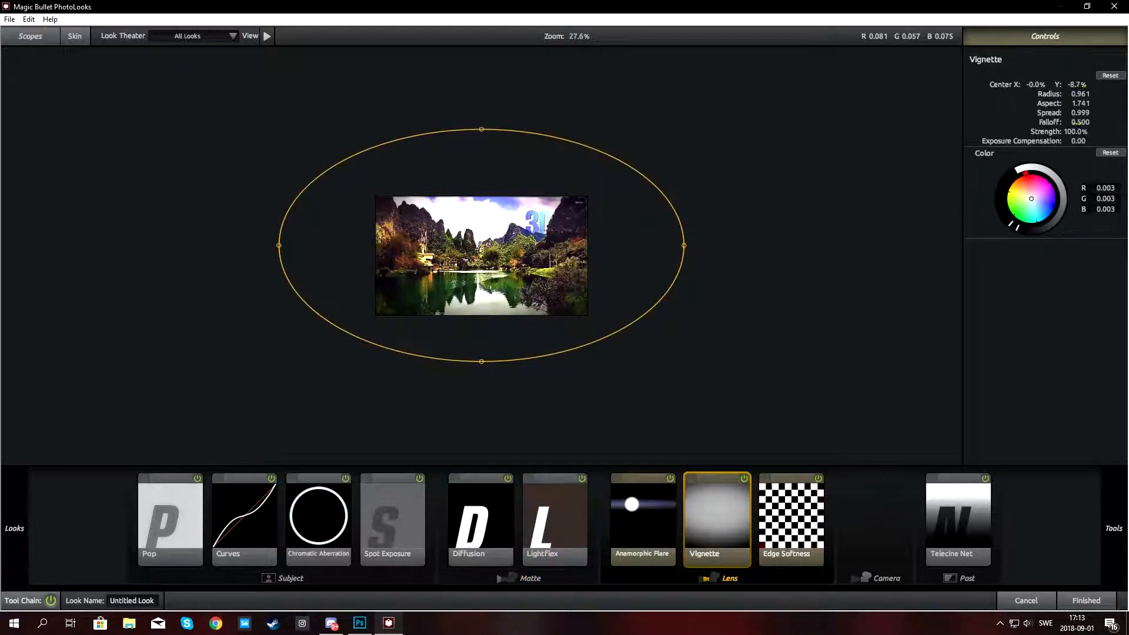
left_click(791, 533)
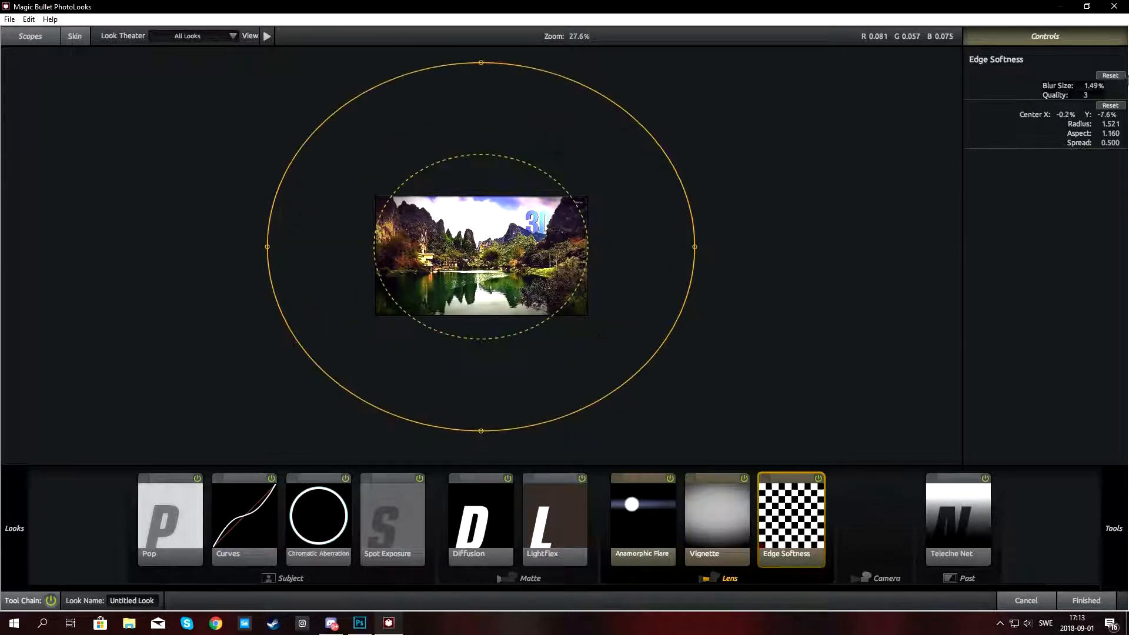
left_click(982, 506)
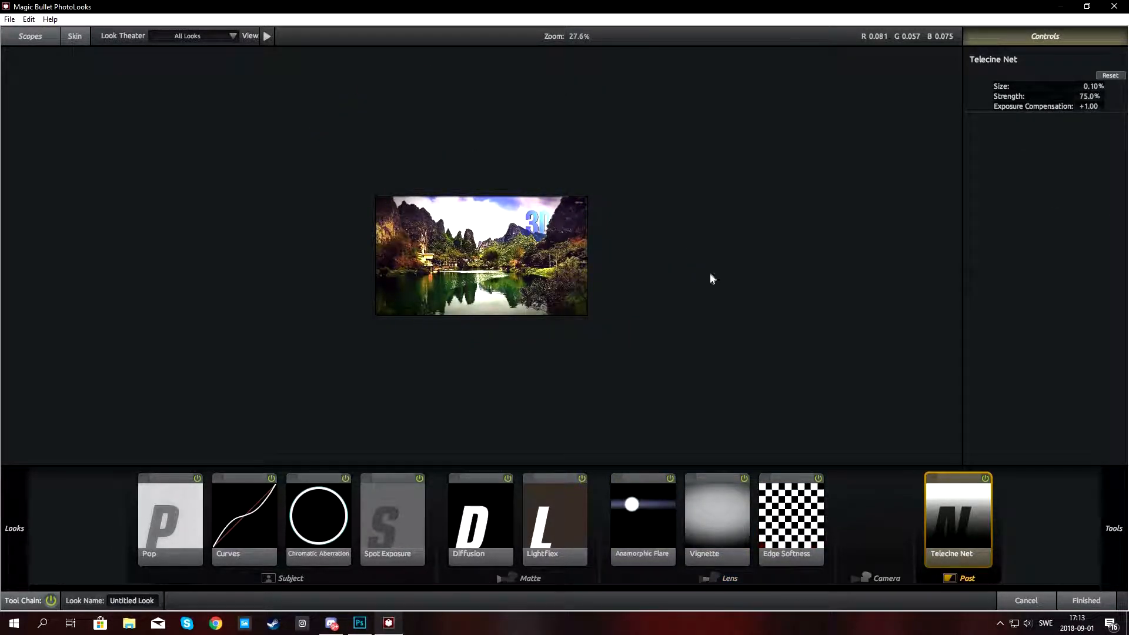
scroll(428, 266, "up", 5)
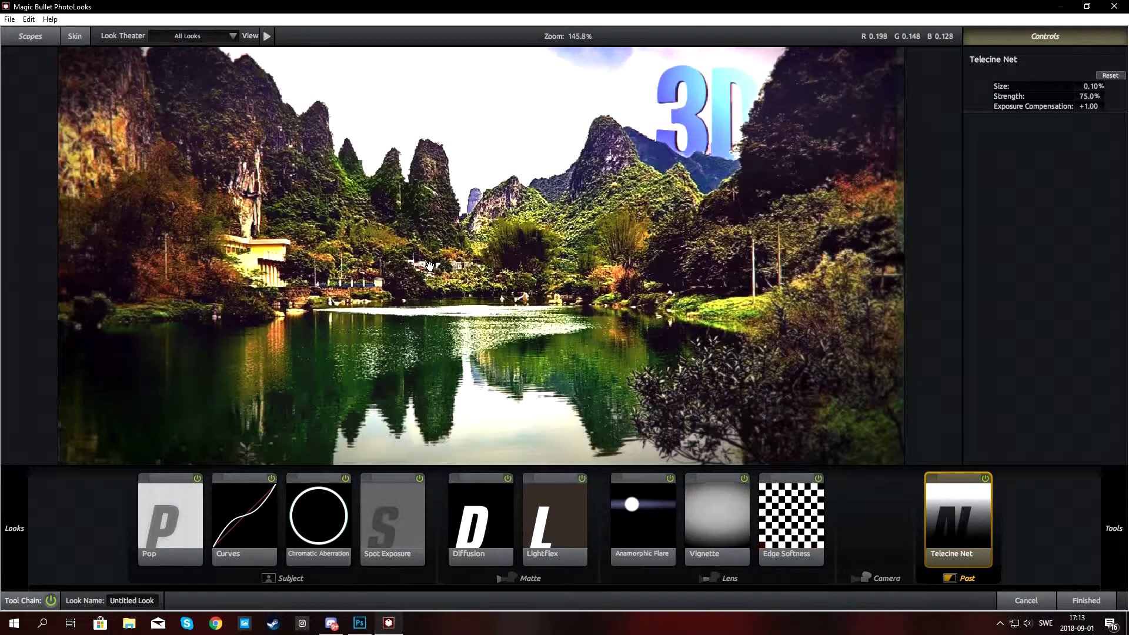
scroll(430, 268, "down", 3)
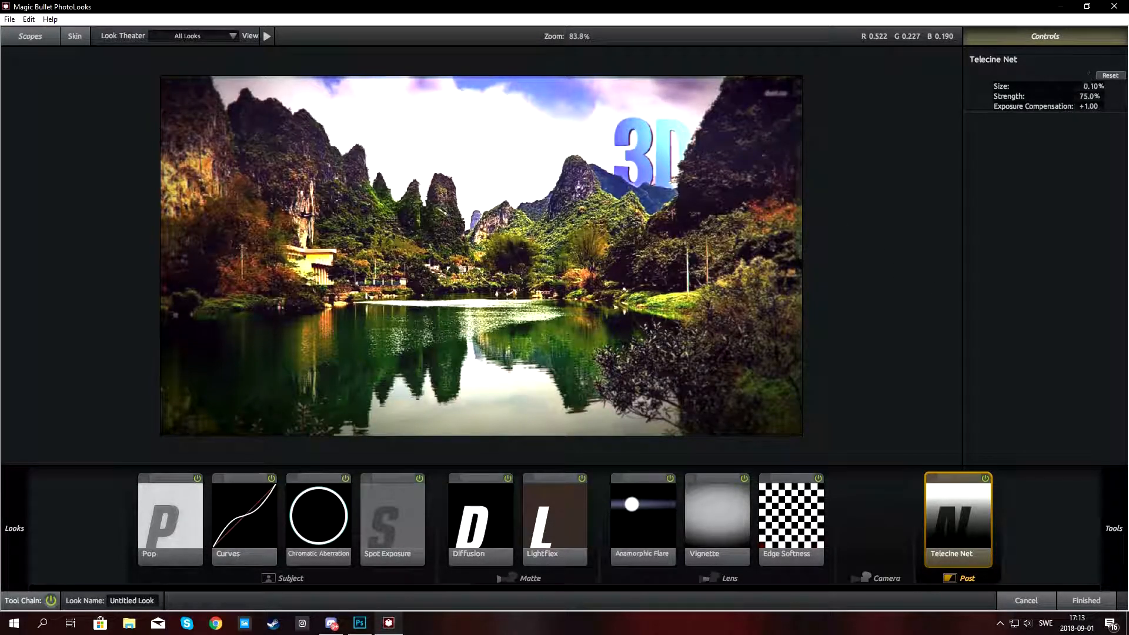
left_click(1083, 604)
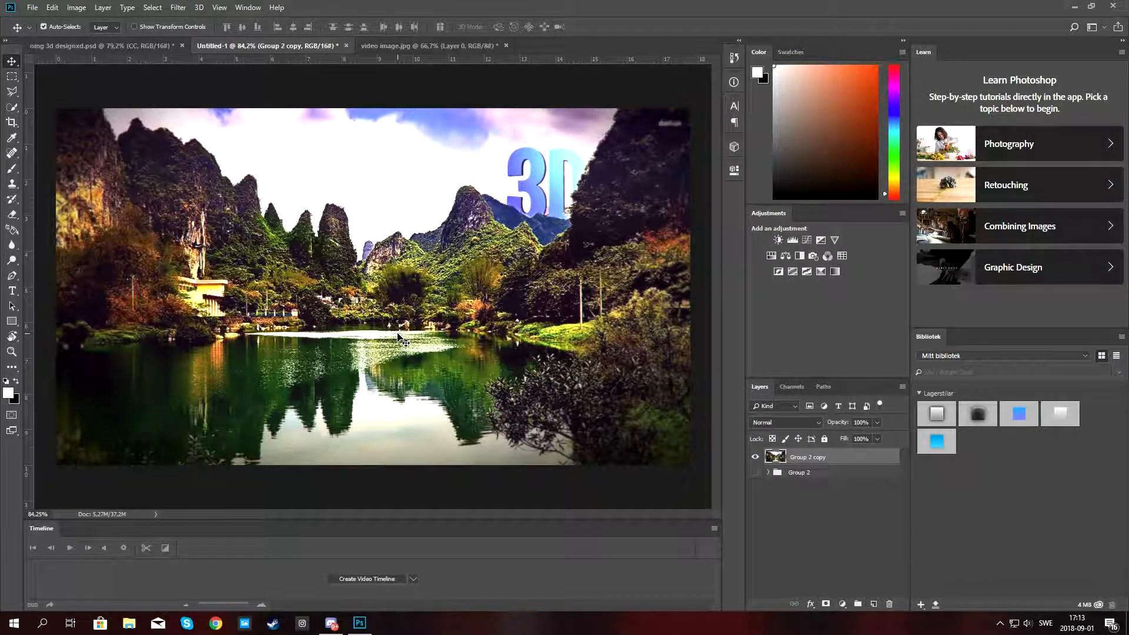
Compare the graded composite with the omg 3d designed.psd reference document.
left_click(168, 47)
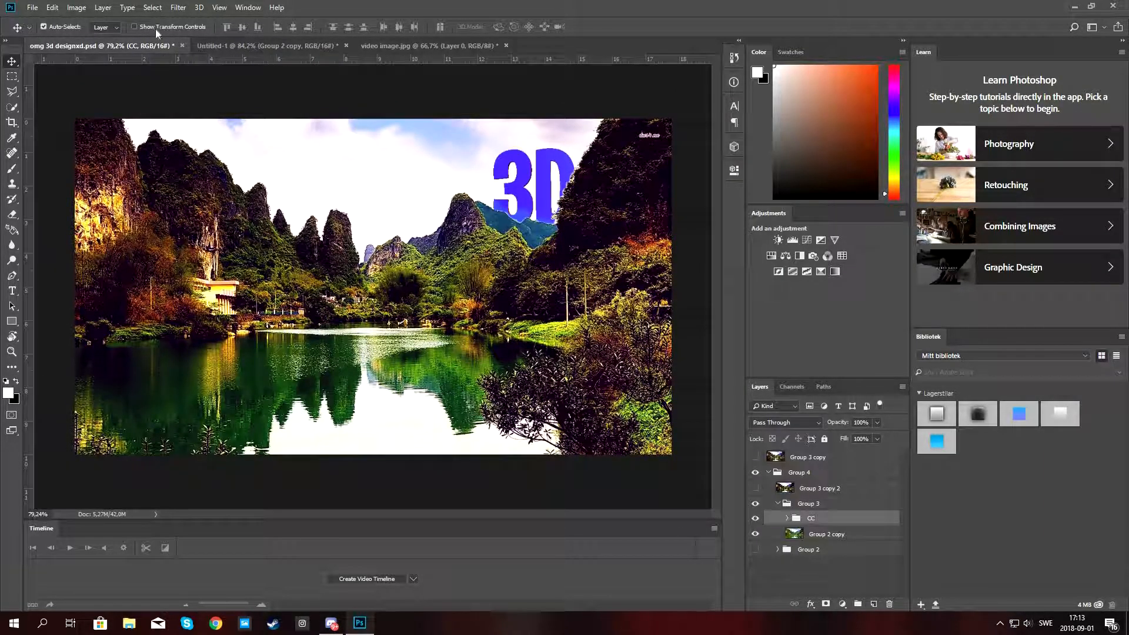
left_click(221, 46)
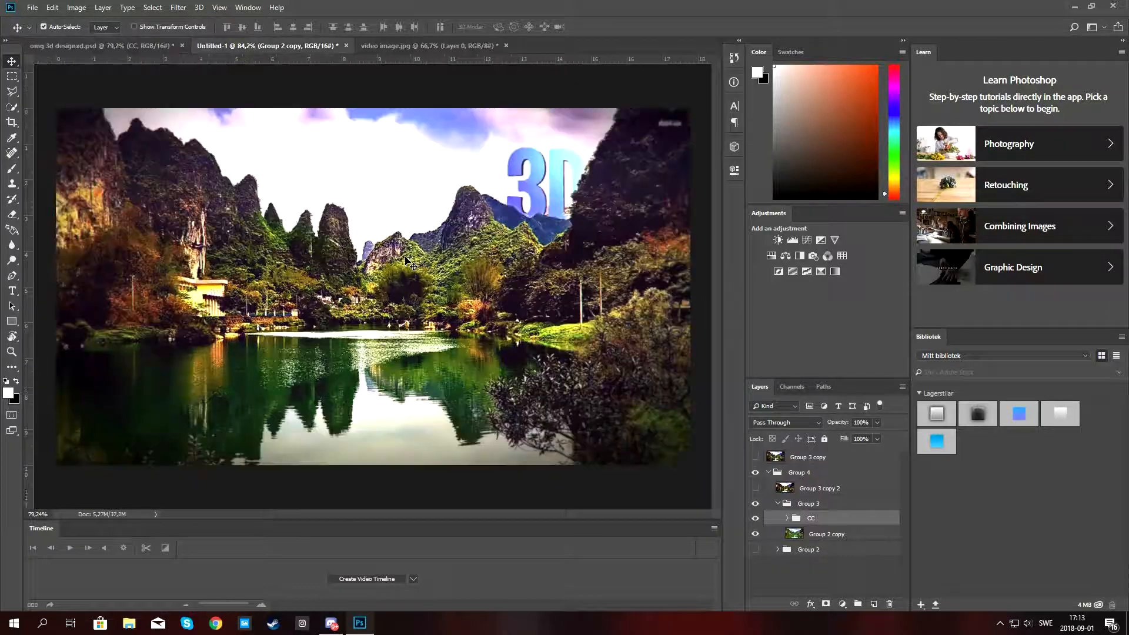
scroll(406, 260, "down", 3)
scroll(405, 260, "up", 2)
scroll(406, 260, "up", 1)
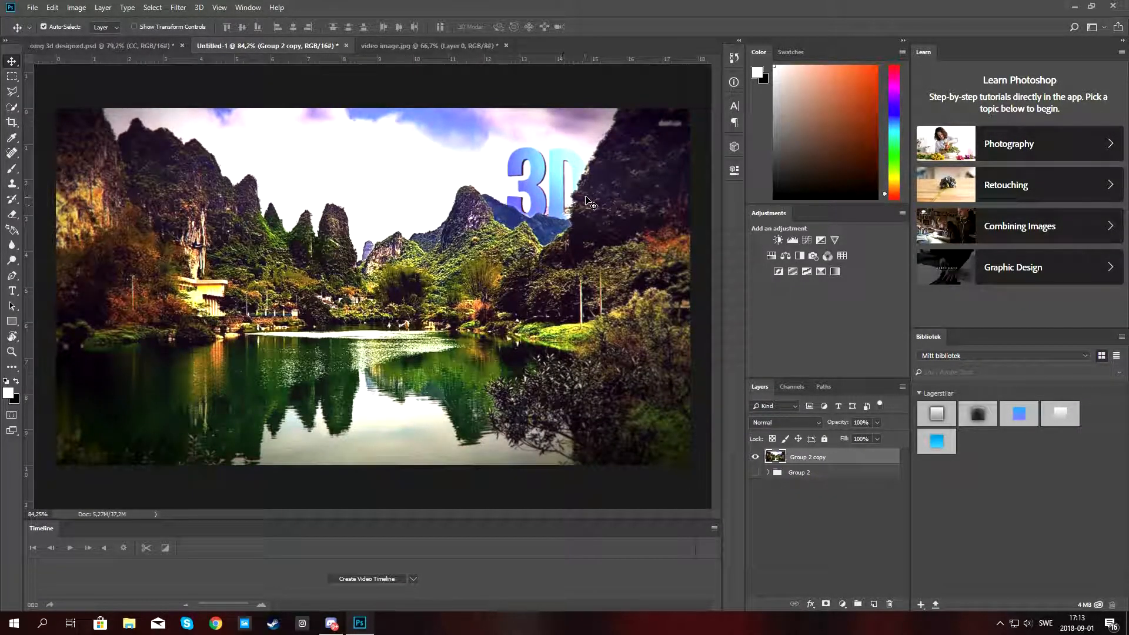